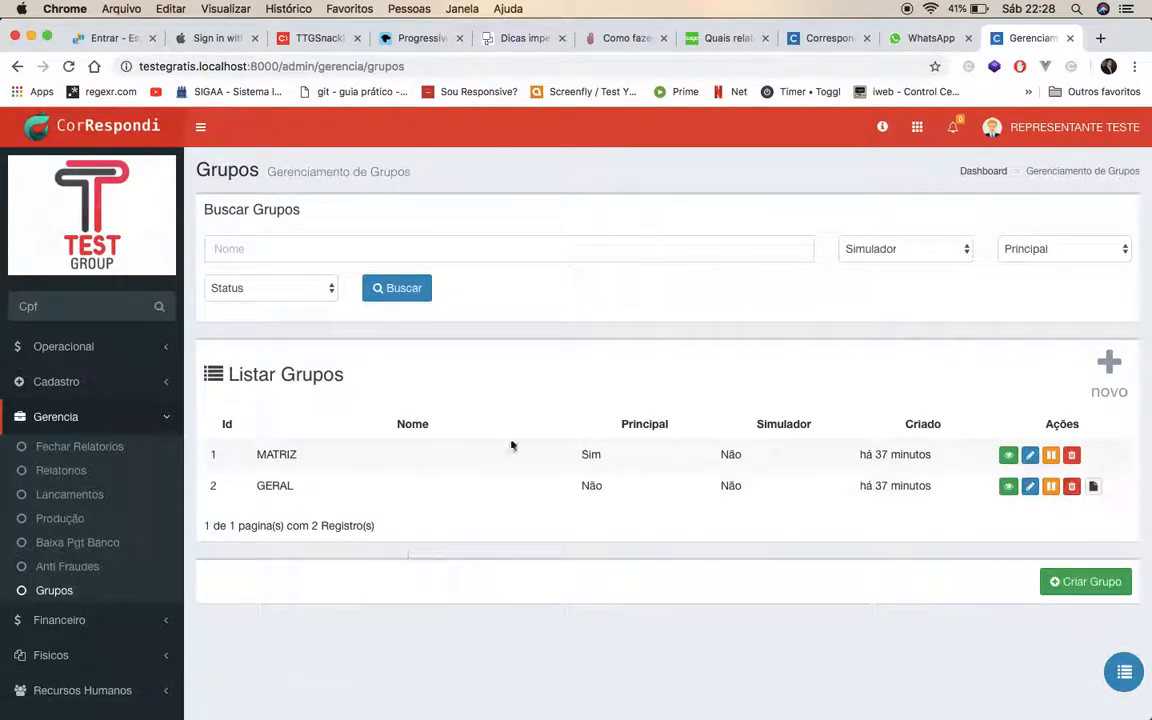
# Review the names and Principal settings of the MATRIZ and GERAL groups in the group list.
pyautogui.doubleClick(277, 456)
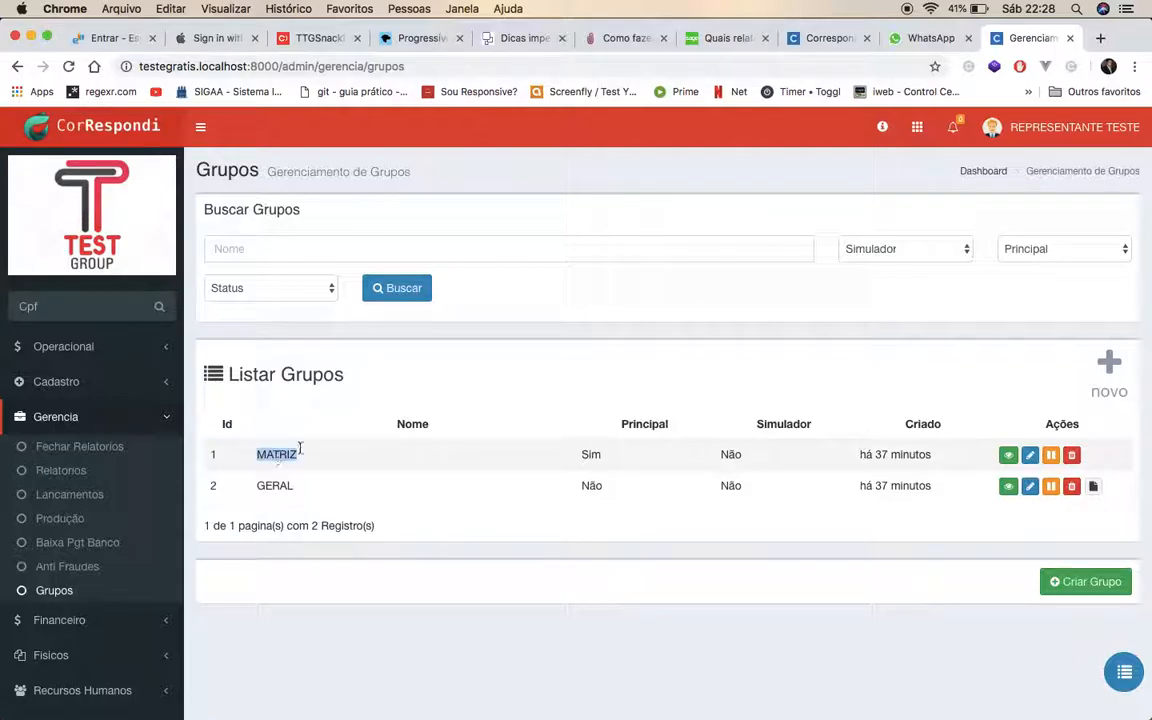
pyautogui.doubleClick(590, 456)
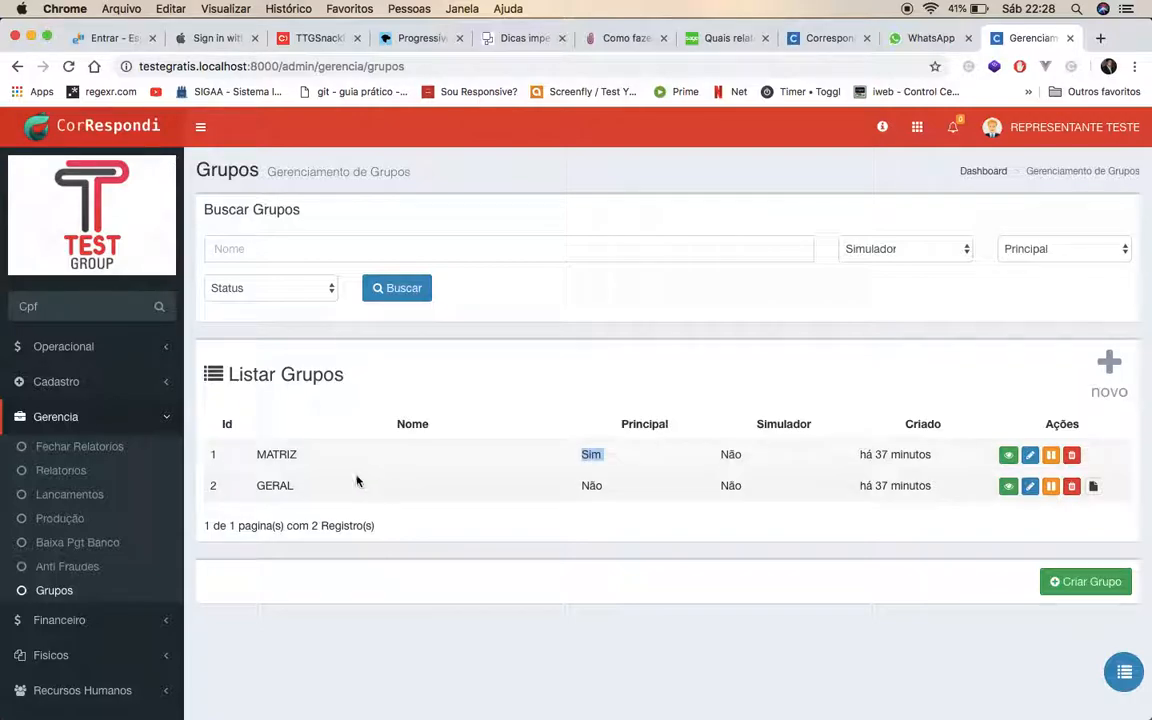
pyautogui.doubleClick(278, 486)
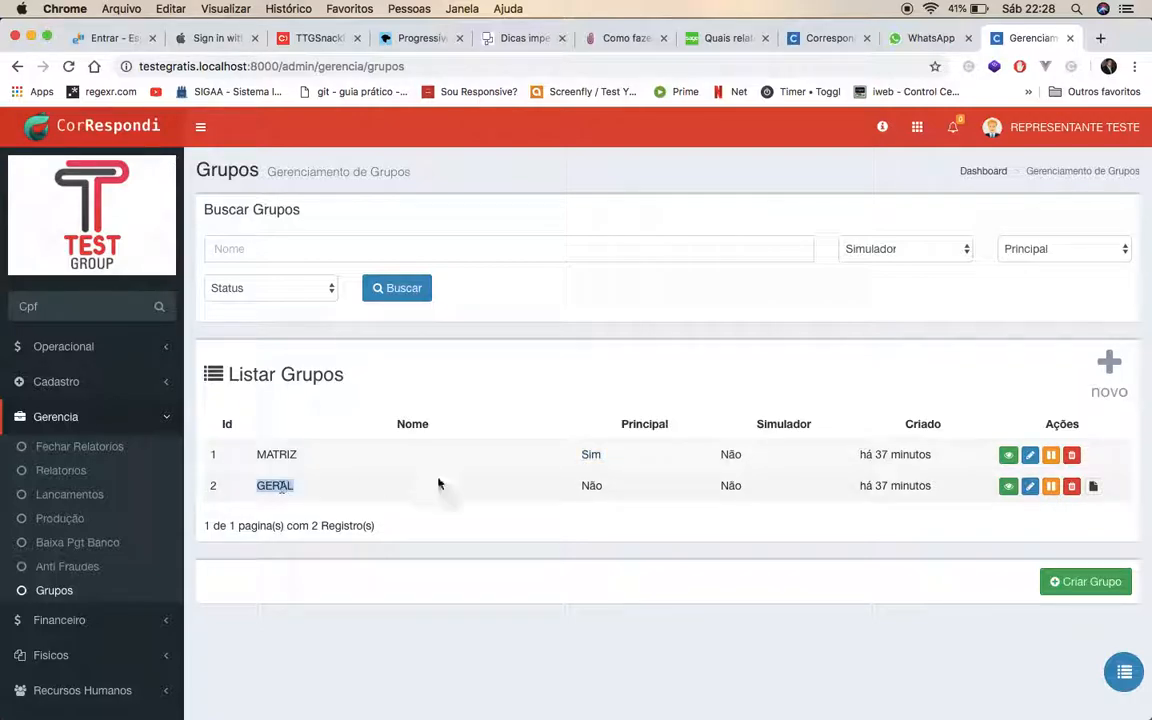
pyautogui.doubleClick(592, 486)
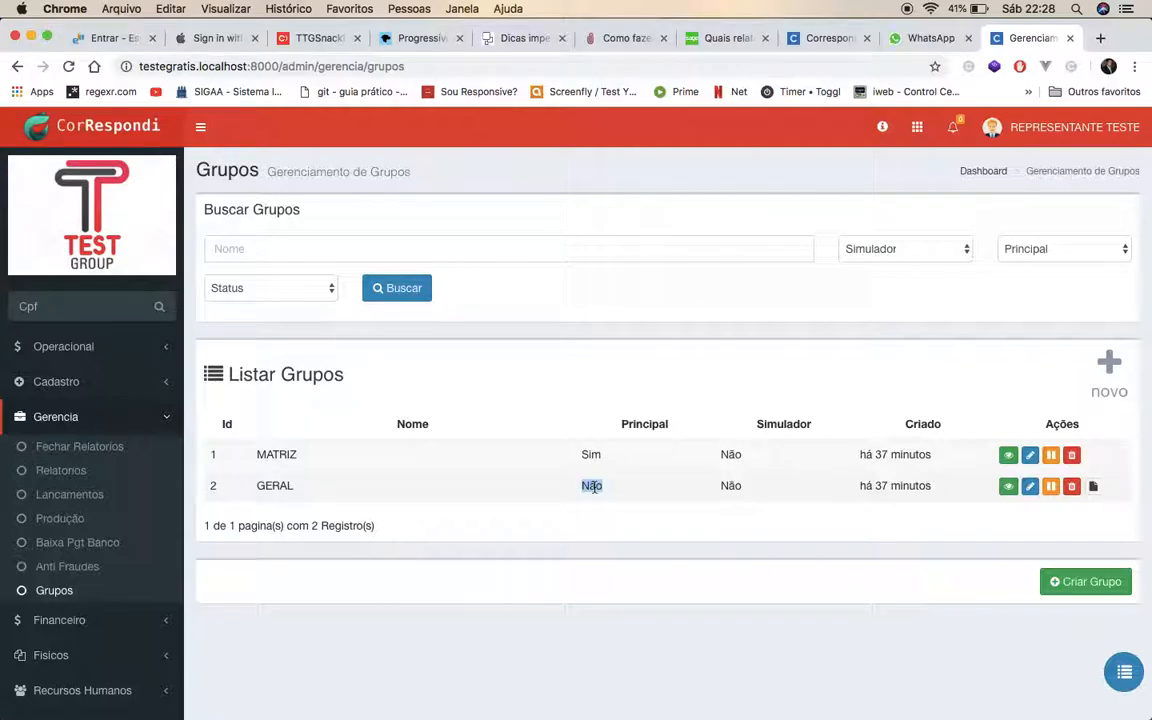
pyautogui.click(644, 491)
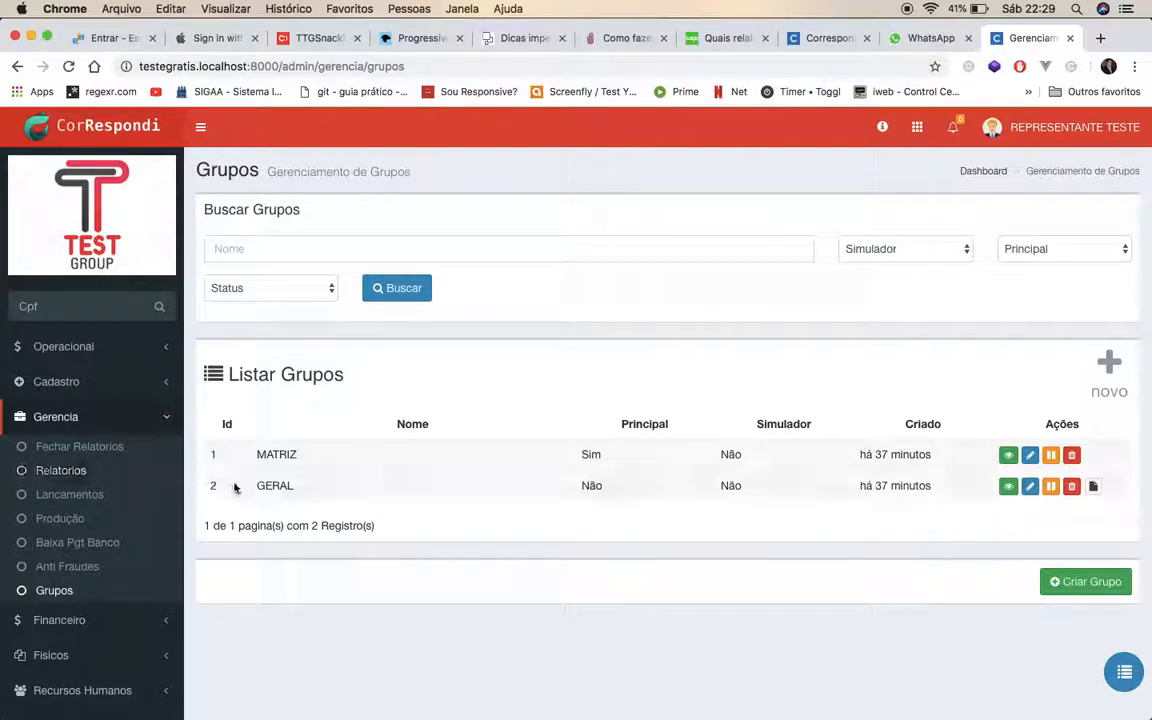
pyautogui.doubleClick(275, 486)
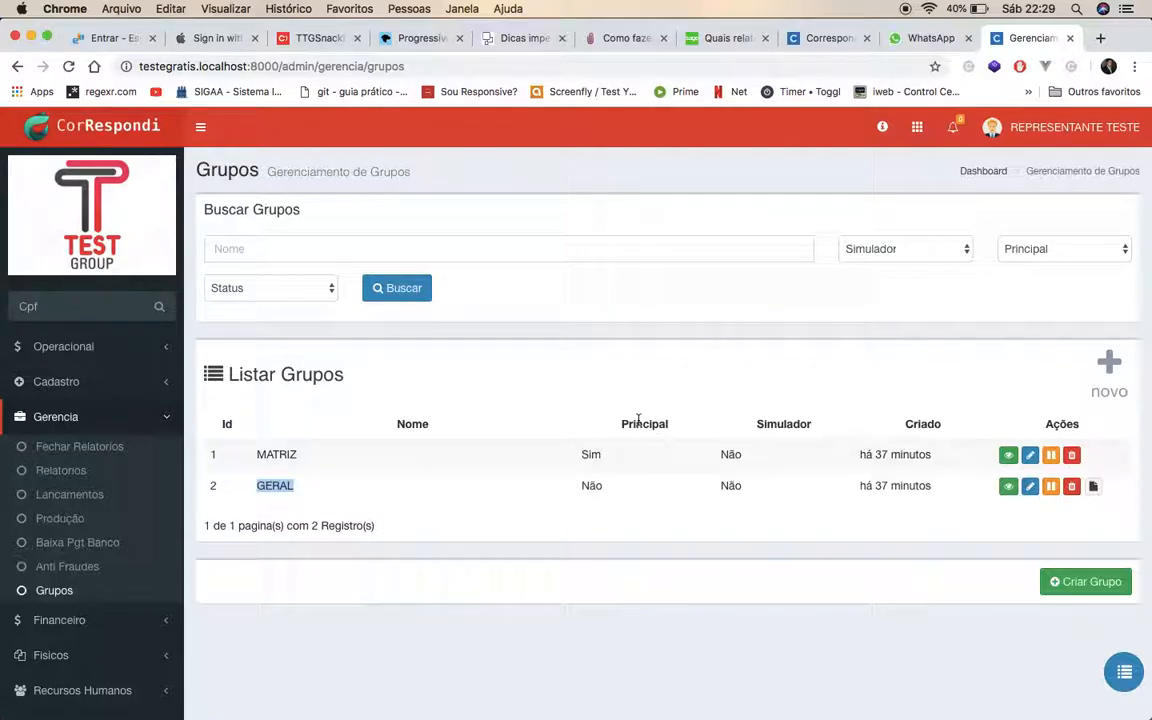
# Open the details of the MATRIZ group and go to its Adicionar Tabela form.
pyautogui.click(1008, 456)
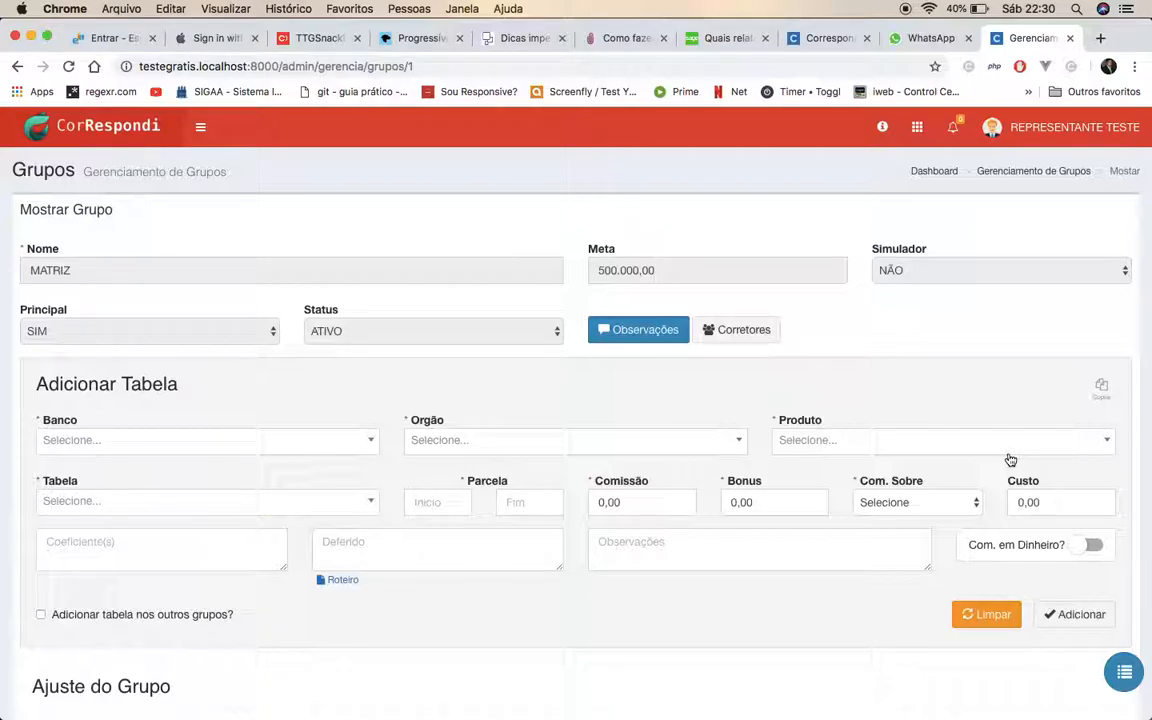
pyautogui.scroll(-5, 1010, 460)
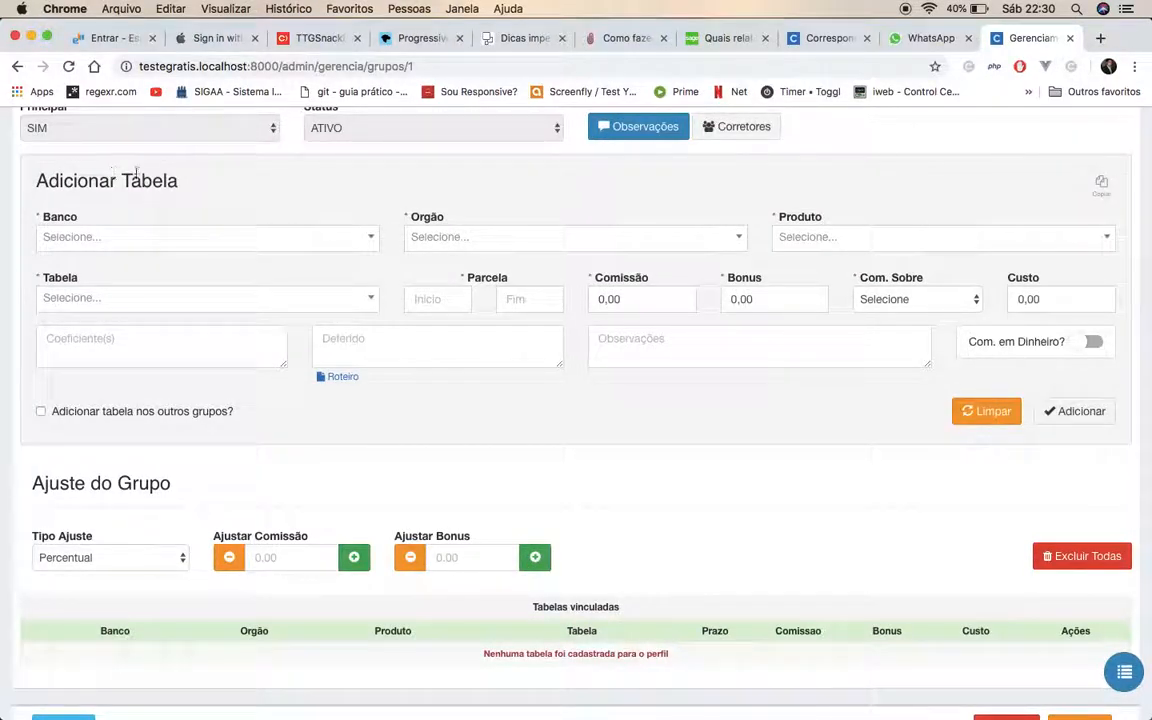
pyautogui.doubleClick(61, 181)
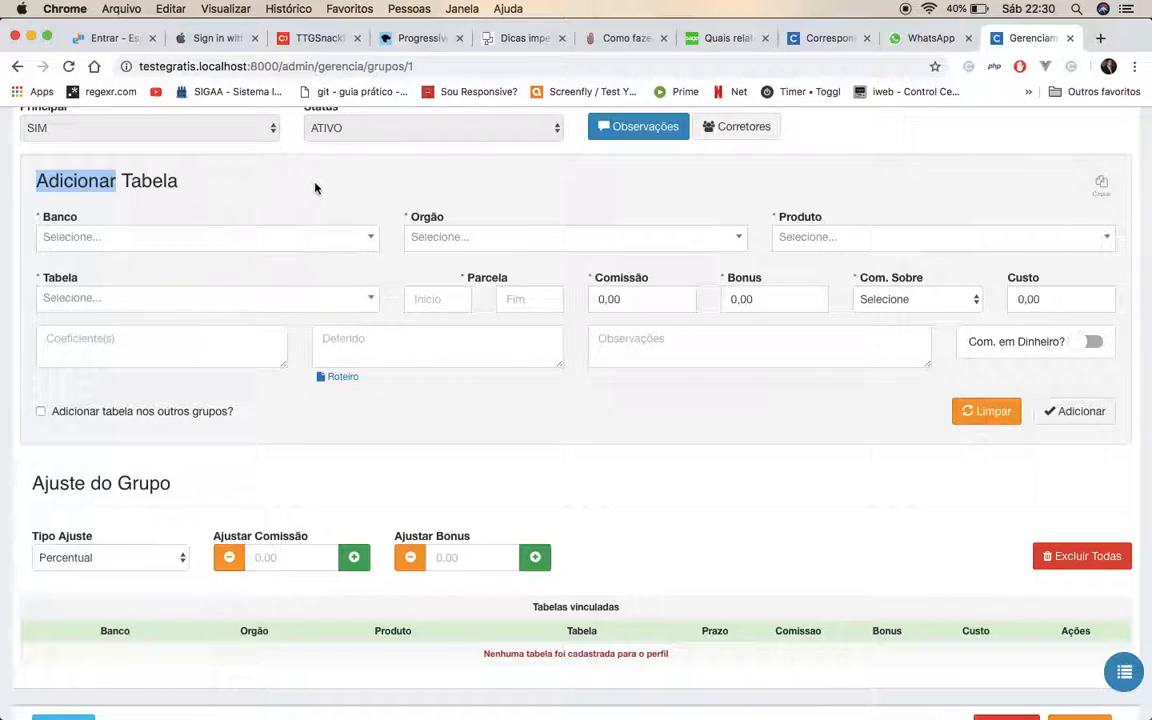
# Set the new table entry's bank to BRADESCO PROMOTORA, Orgão to INSS - INSTITUTO NACIONAL DO SEGURO SOCIAL and product to EMP. CONSIG.
pyautogui.click(145, 232)
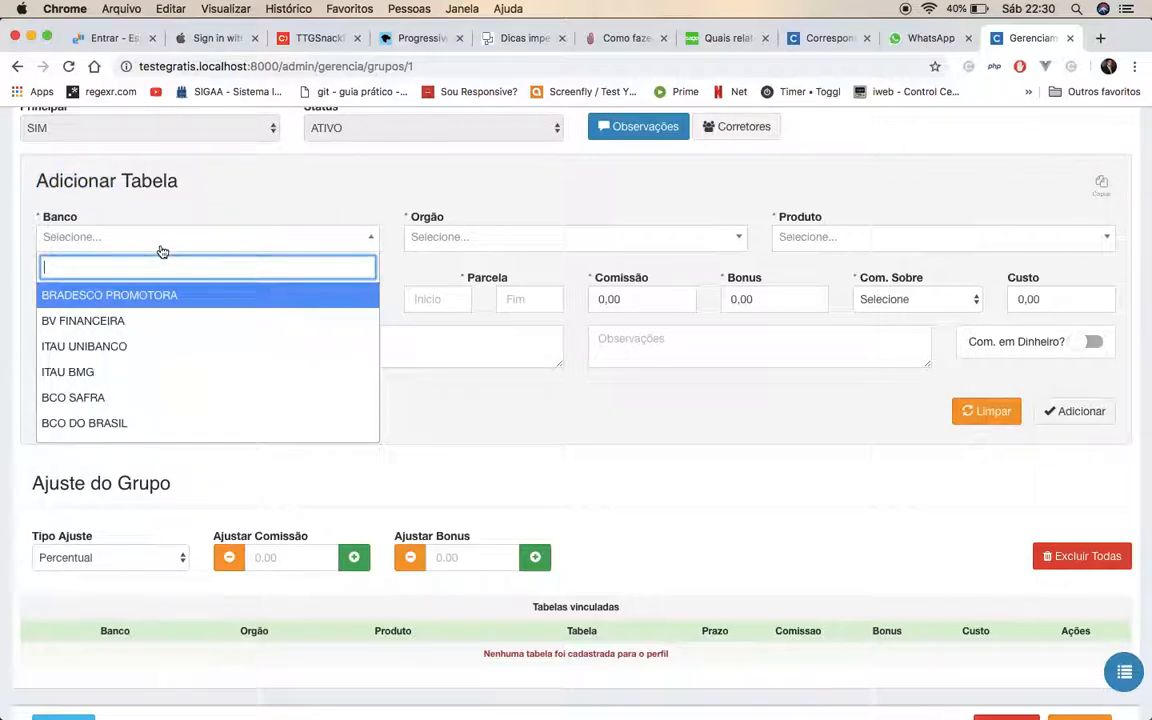
pyautogui.click(150, 296)
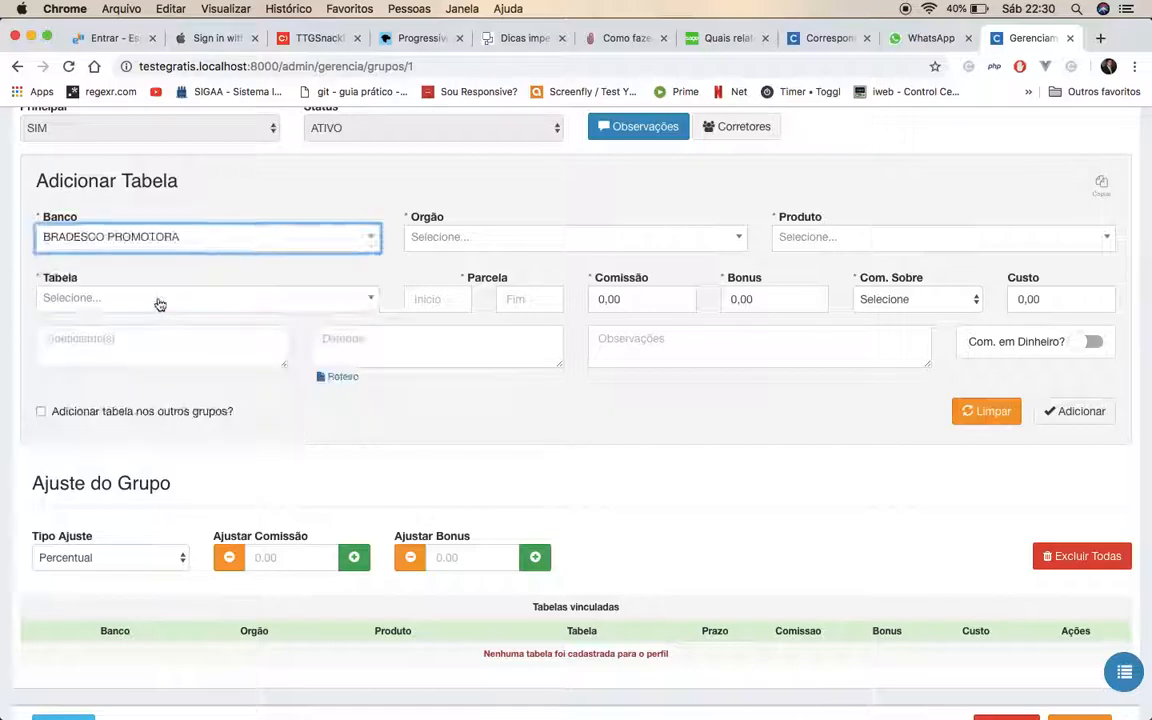
pyautogui.click(497, 244)
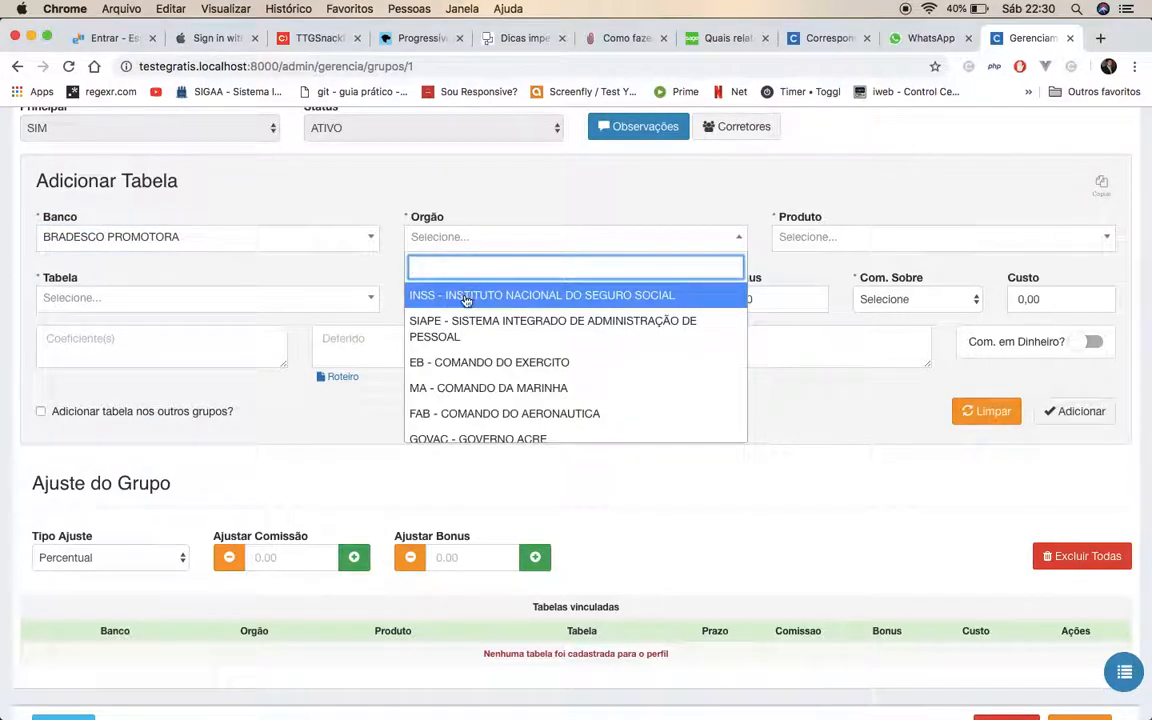
pyautogui.click(490, 292)
pyautogui.click(811, 240)
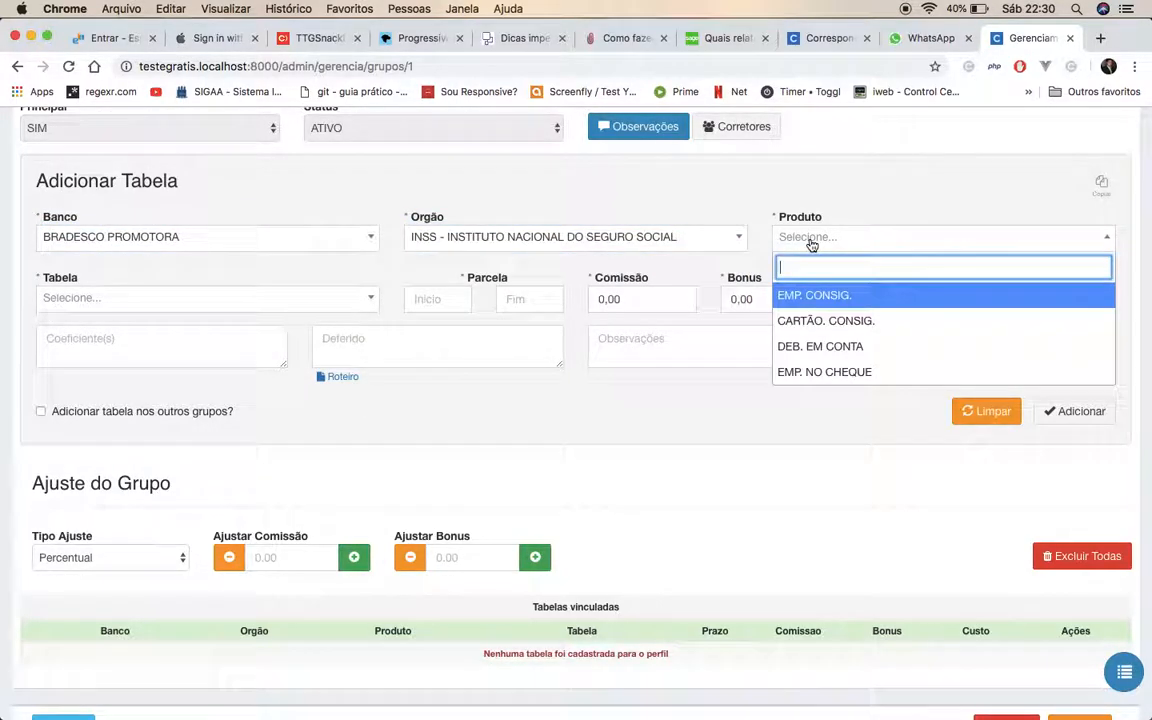
pyautogui.click(815, 296)
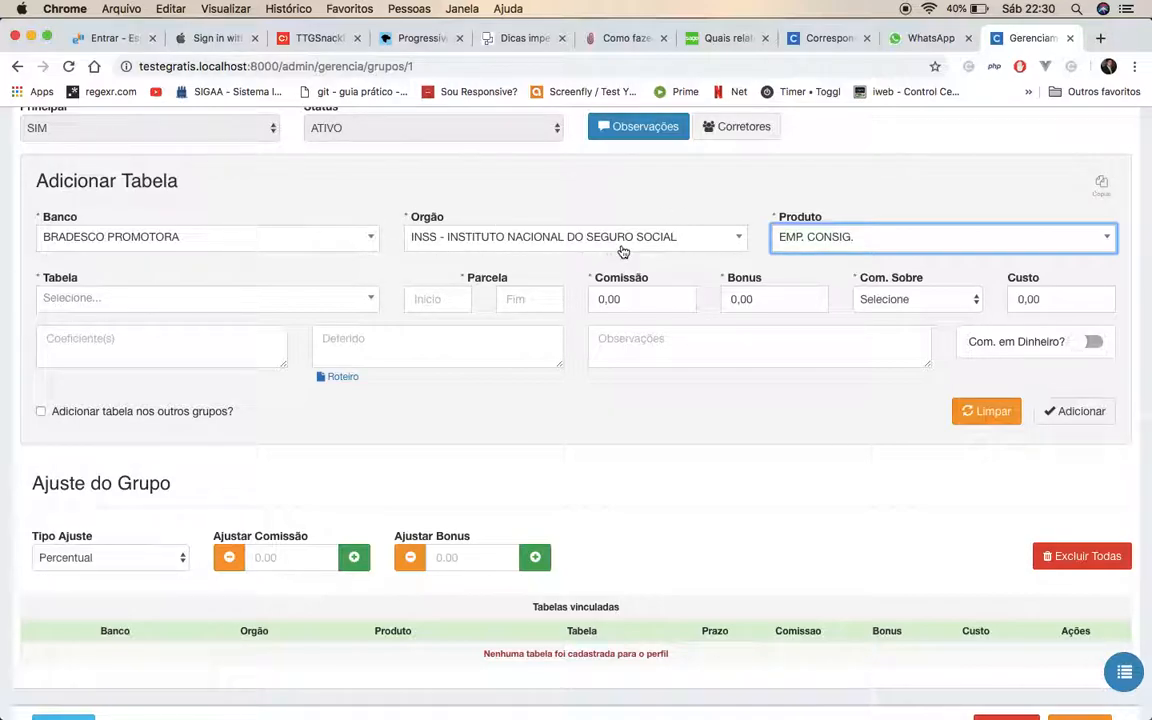
# Examine the available Orgão options, keeping INSS - INSTITUTO NACIONAL DO SEGURO SOCIAL selected.
pyautogui.click(323, 242)
pyautogui.scroll(-5, 239, 321)
pyautogui.scroll(3, 239, 322)
pyautogui.scroll(5, 239, 322)
pyautogui.click(205, 303)
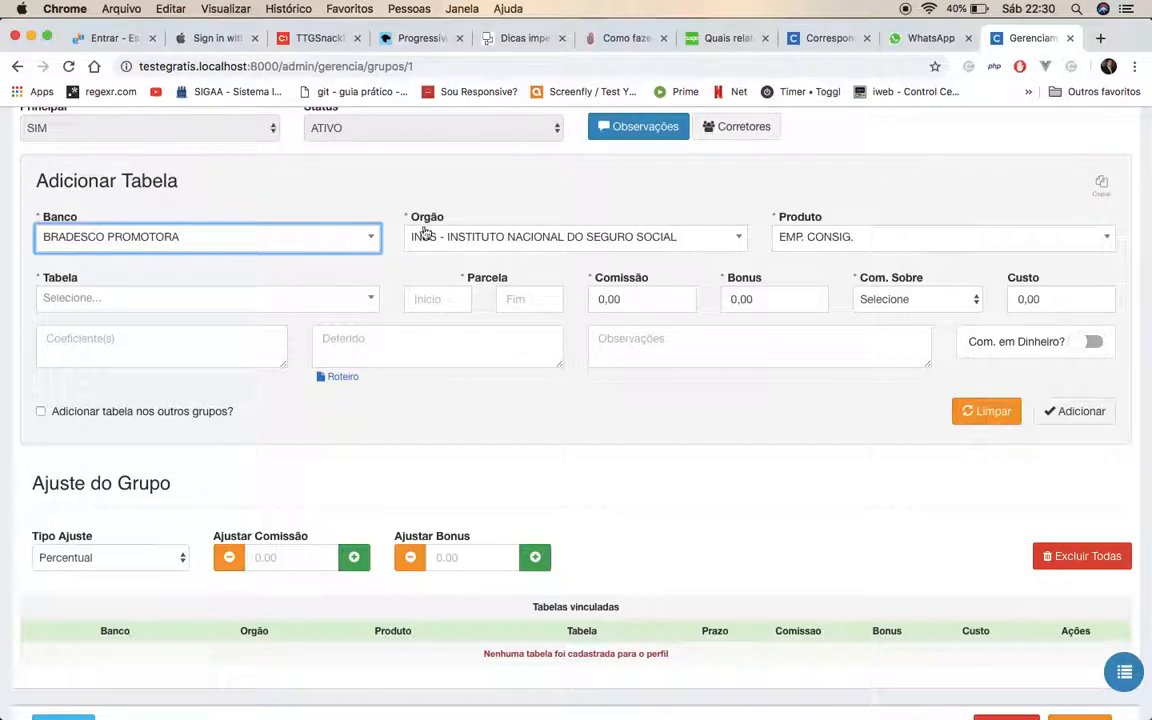
pyautogui.click(478, 240)
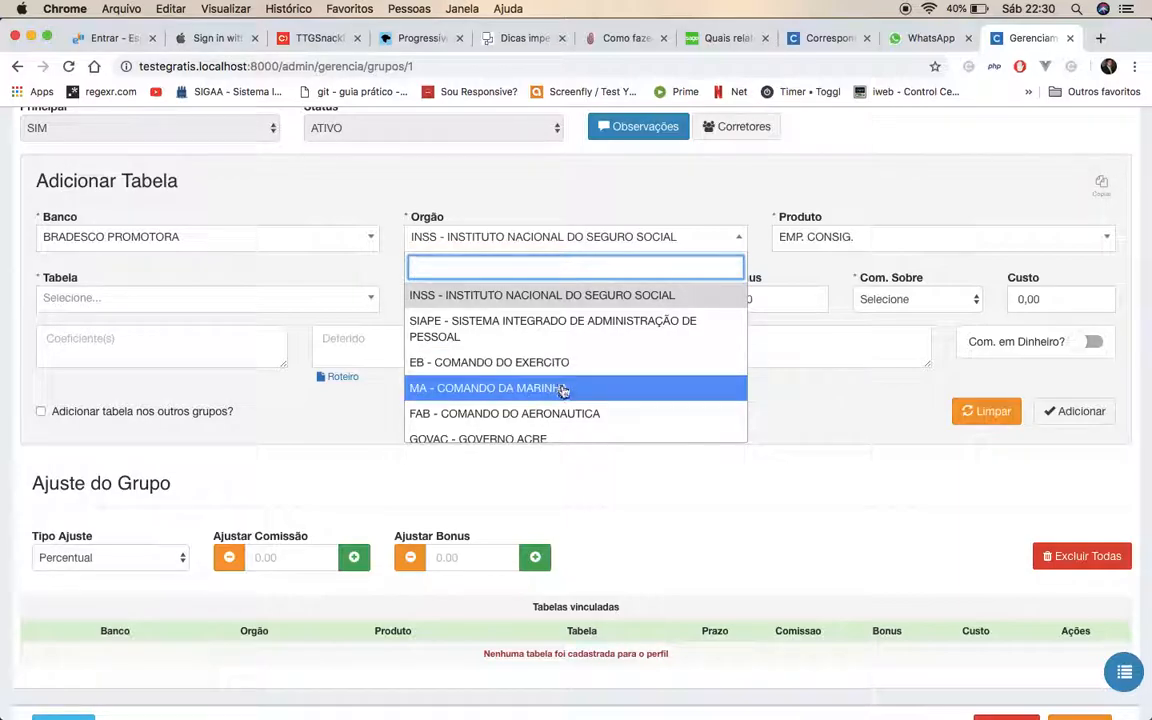
pyautogui.scroll(-5, 565, 391)
pyautogui.scroll(-2, 565, 391)
pyautogui.scroll(8, 565, 391)
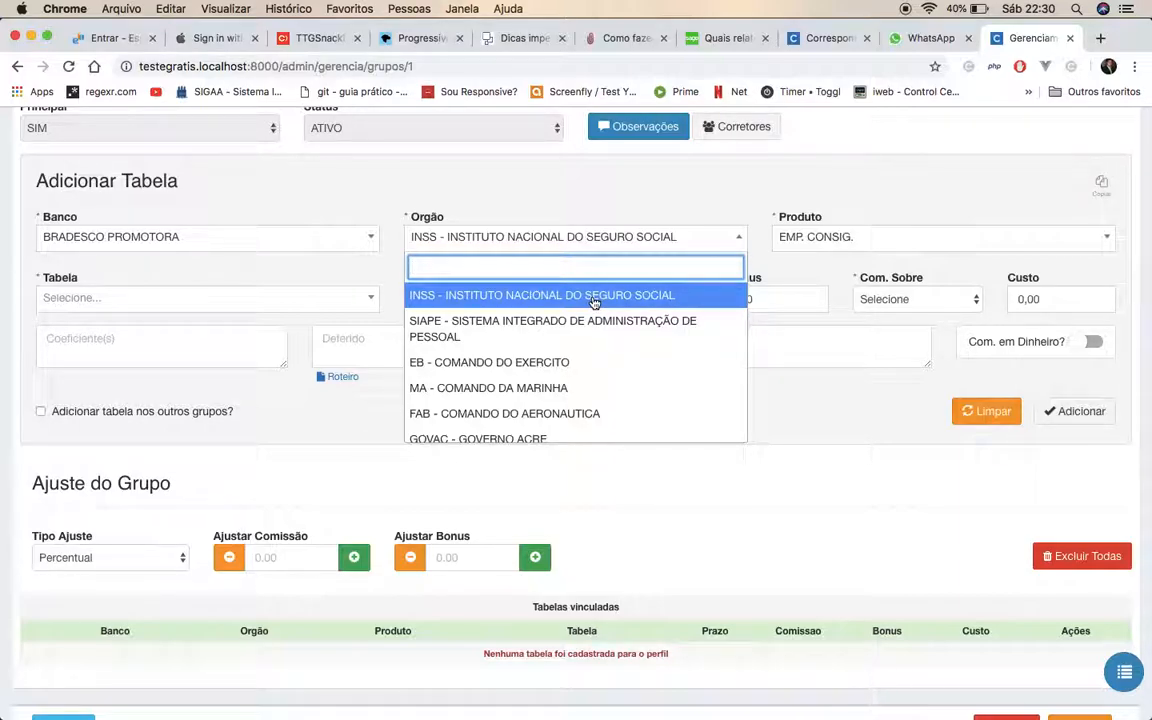
pyautogui.click(594, 298)
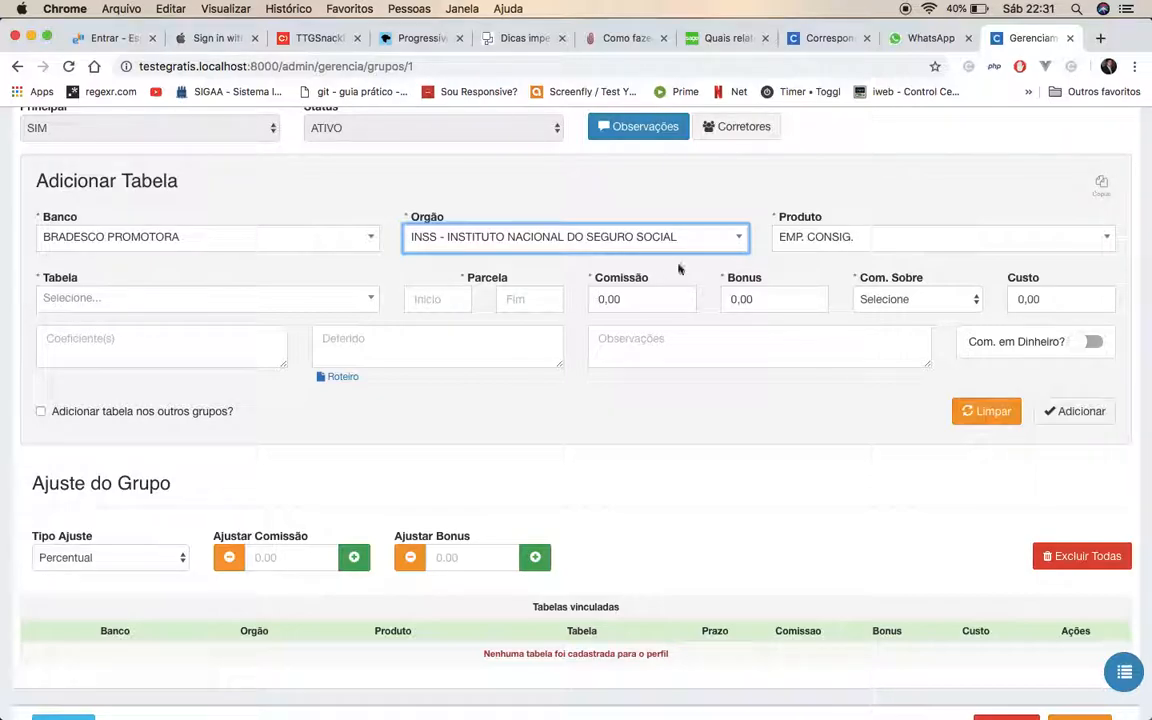
# Choose NOVA TABELA - Novo as the table, with installments from 72 to 72 and a commission of 10,00.
pyautogui.click(253, 304)
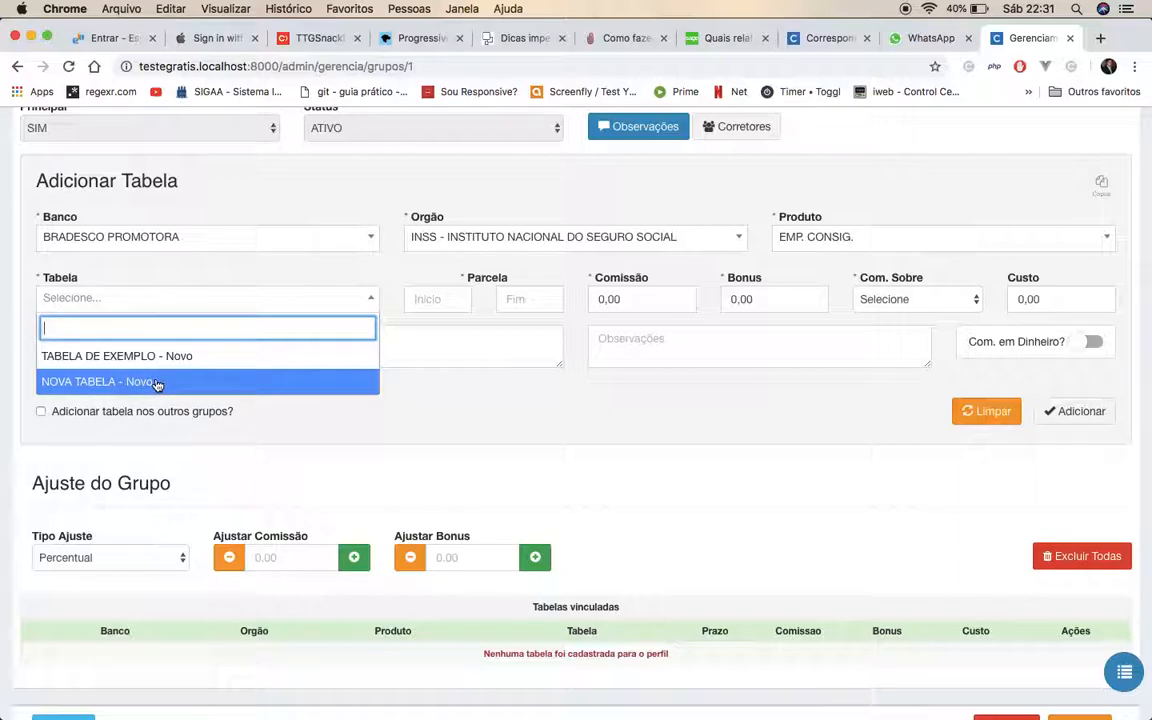
pyautogui.click(91, 387)
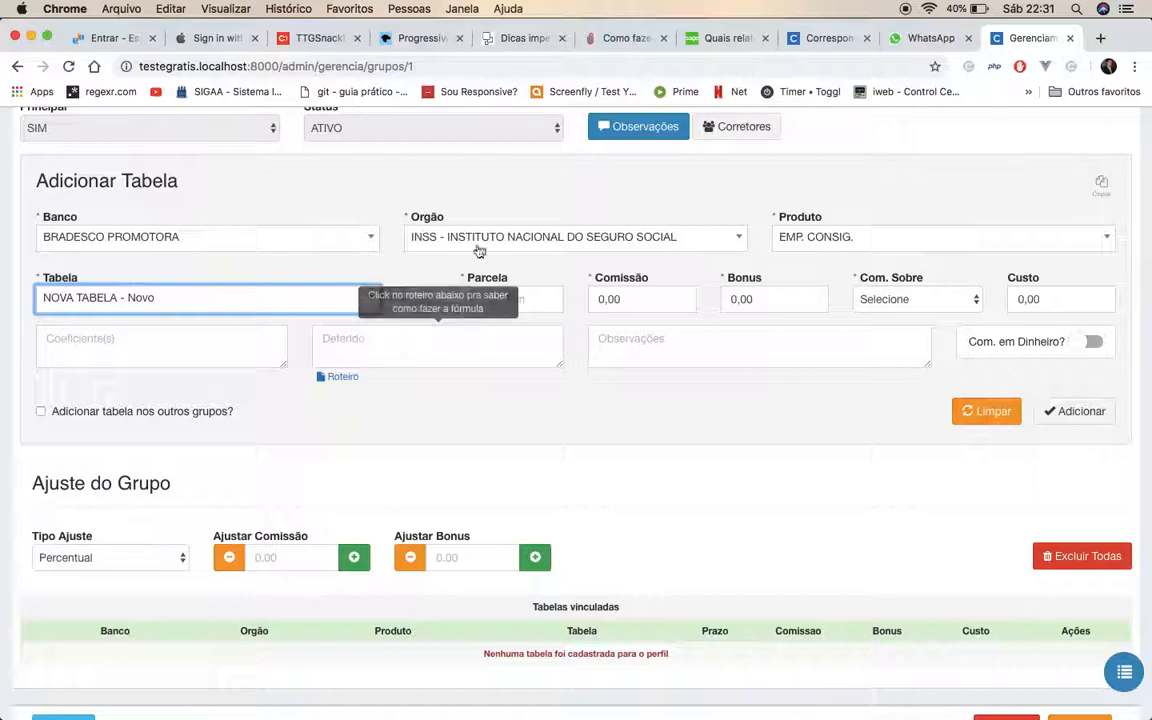
pyautogui.click(430, 298)
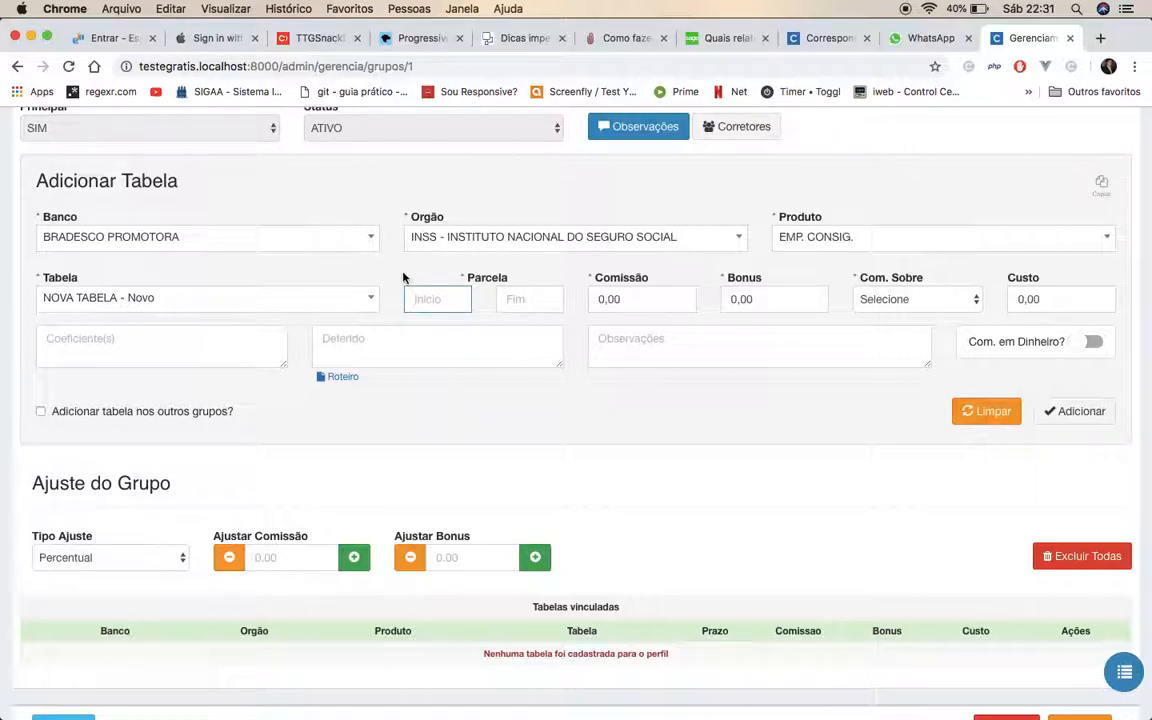
pyautogui.write('72')
pyautogui.press('Tab')
pyautogui.write('72')
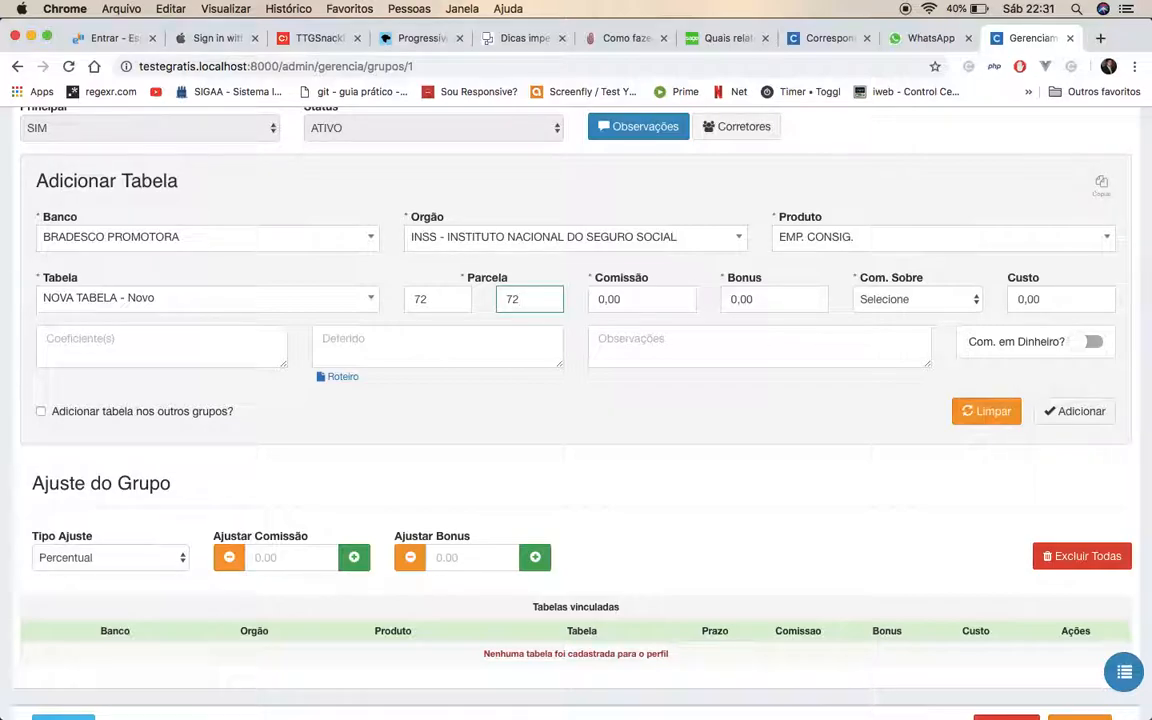
pyautogui.press('Tab')
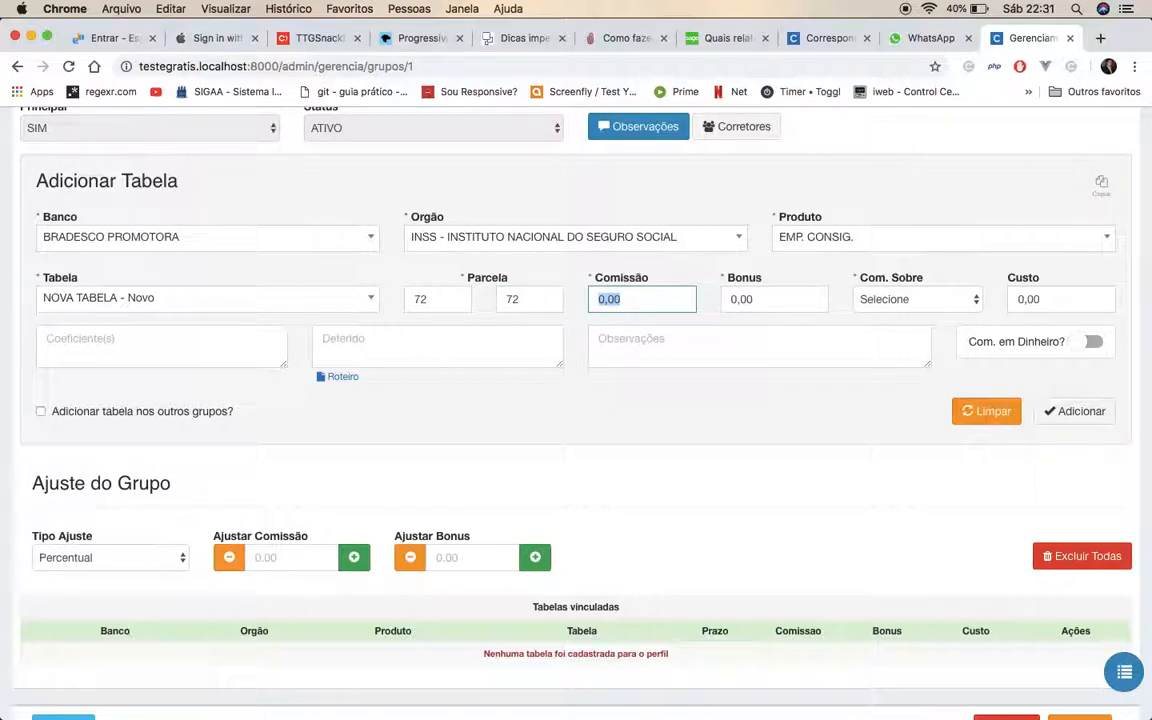
pyautogui.write('10,00')
pyautogui.click(792, 303)
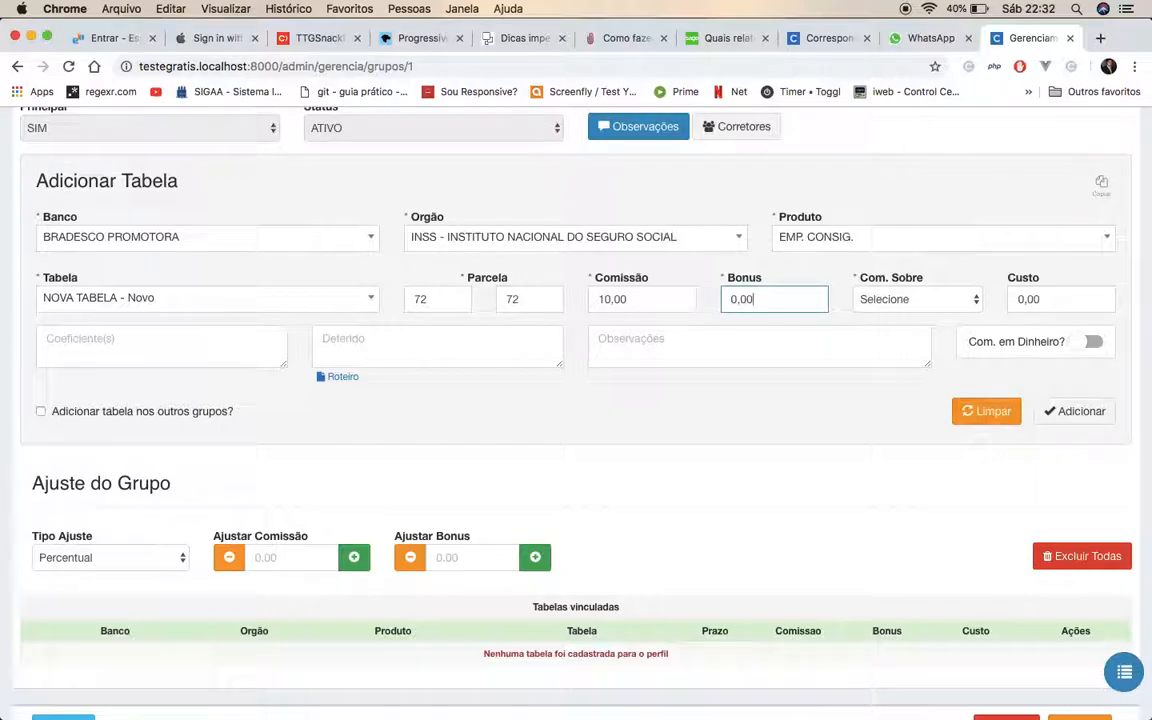
pyautogui.write('400')
pyautogui.press('BackSpace')
pyautogui.press('BackSpace')
pyautogui.press('BackSpace')
pyautogui.click(650, 301)
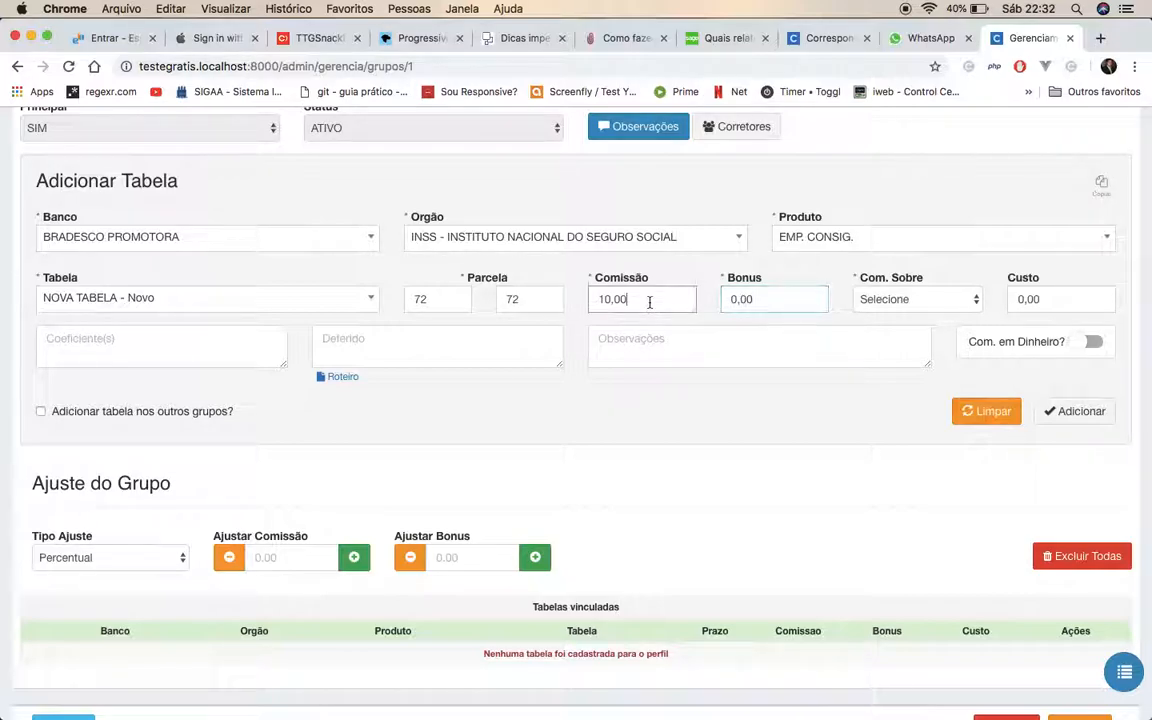
pyautogui.press('BackSpace')
pyautogui.press('BackSpace')
pyautogui.press('BackSpace')
pyautogui.write('4000')
pyautogui.press('BackSpace')
pyautogui.press('BackSpace')
pyautogui.press('BackSpace')
pyautogui.press('BackSpace')
pyautogui.write('0,00')
# Set the bonus to 4,00 and base the commission on Liquido.
pyautogui.click(794, 300)
pyautogui.write('400')
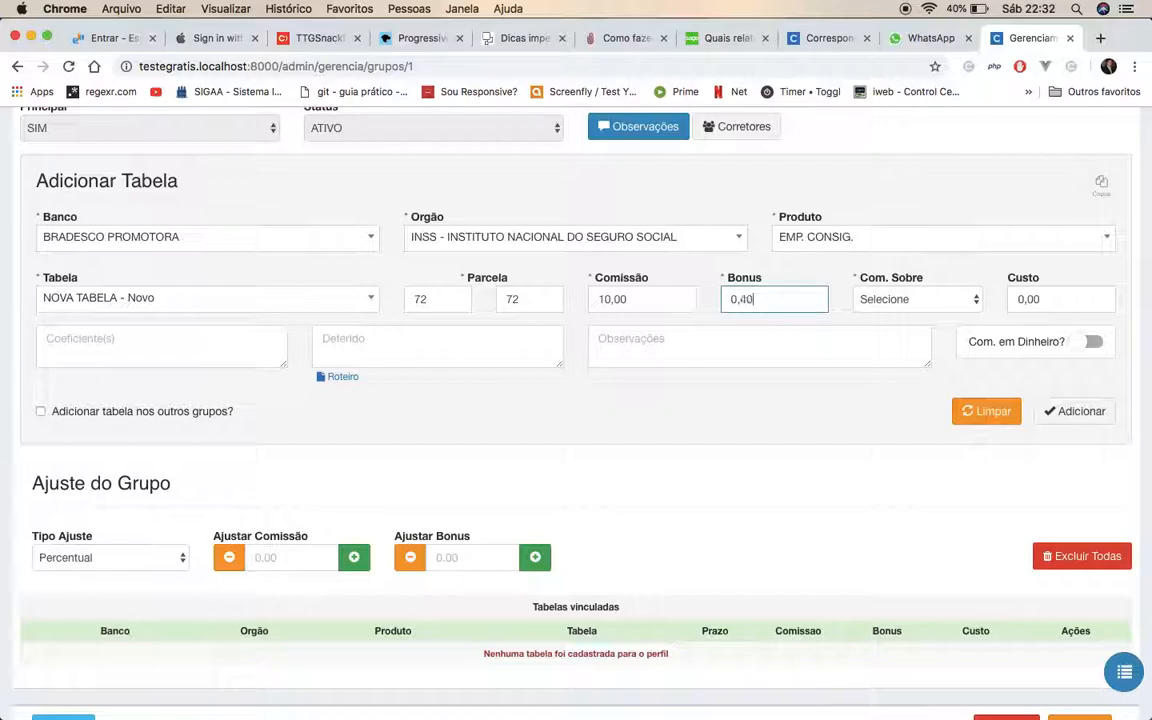
pyautogui.click(908, 300)
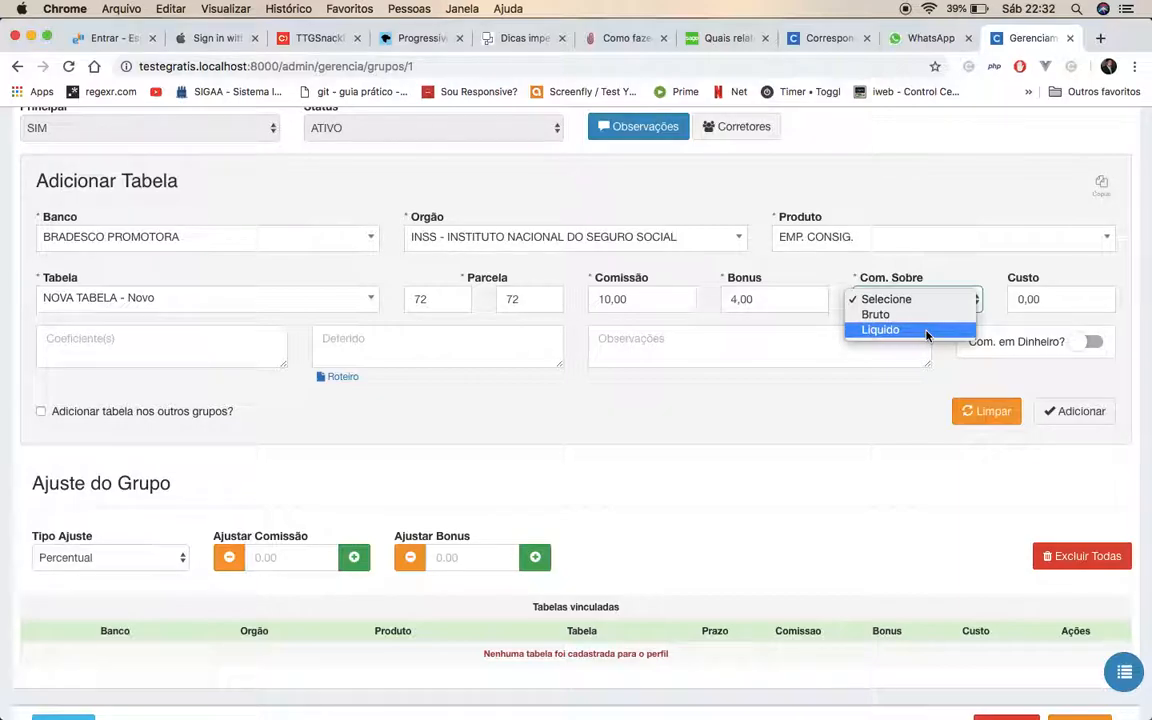
pyautogui.click(926, 332)
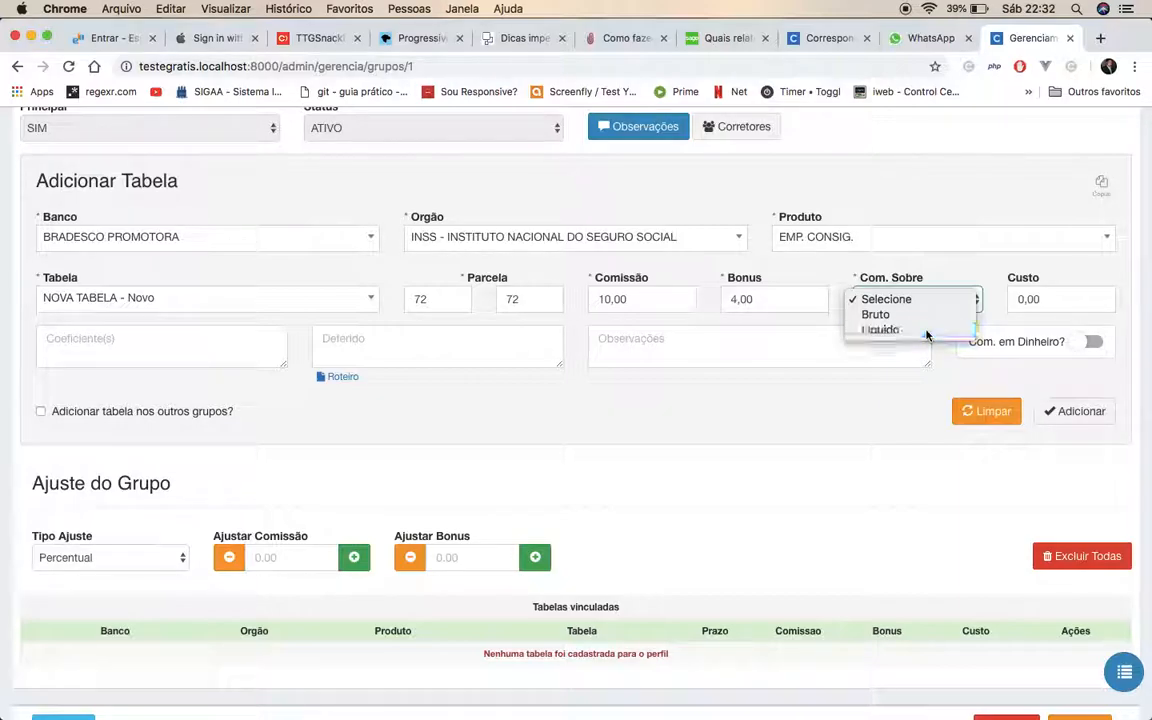
pyautogui.click(1056, 302)
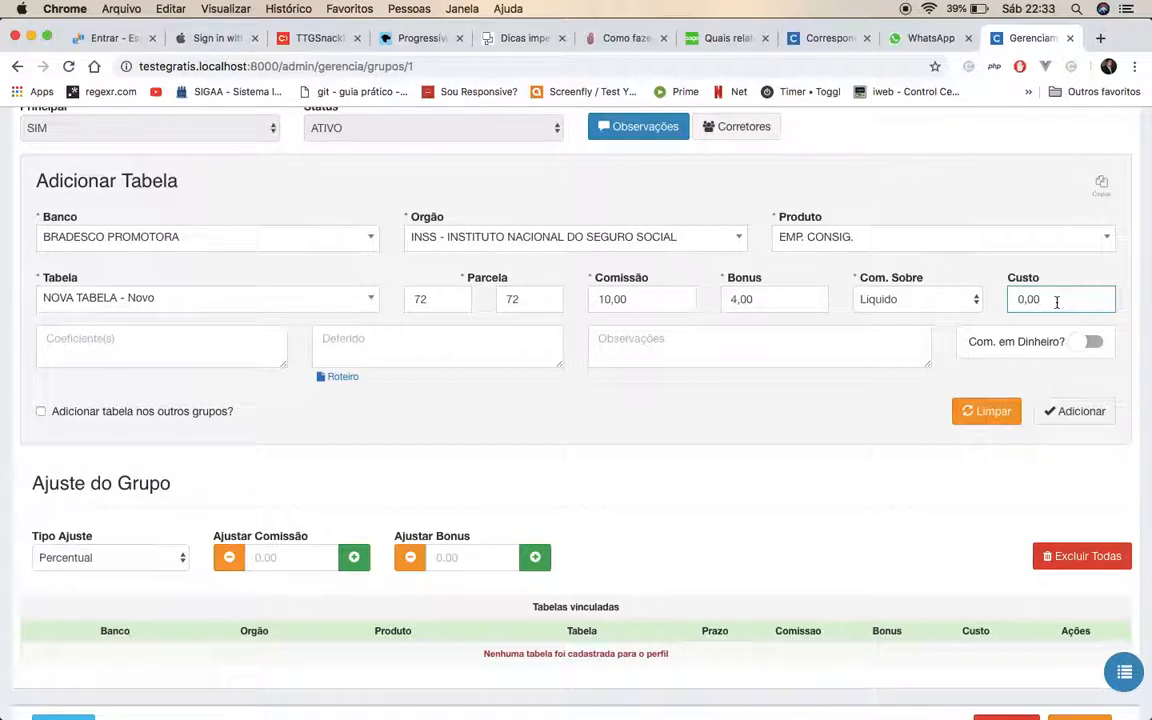
# Enter 0,03247 as the table's coefficient.
pyautogui.click(171, 348)
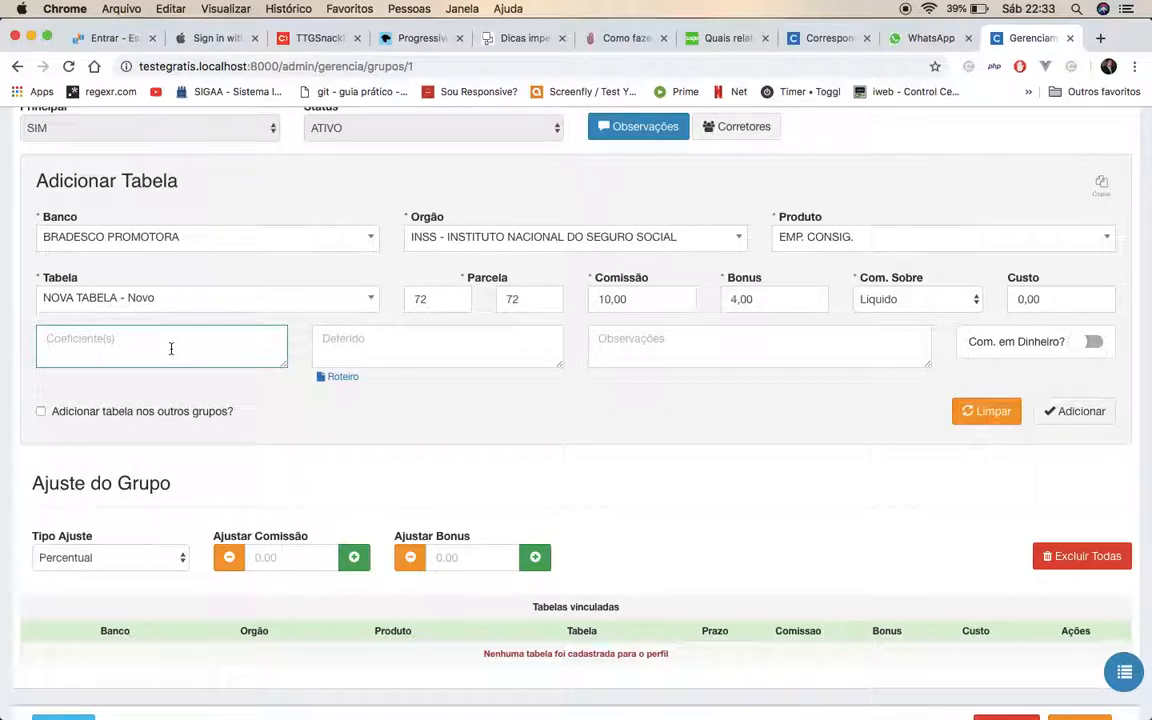
pyautogui.write('0,03247')
# Try adding the coefficients 0,03246 and 0,03244 separated by semicolons, and remove them so only the first coefficient stays.
pyautogui.write(';0,03246;0,032')
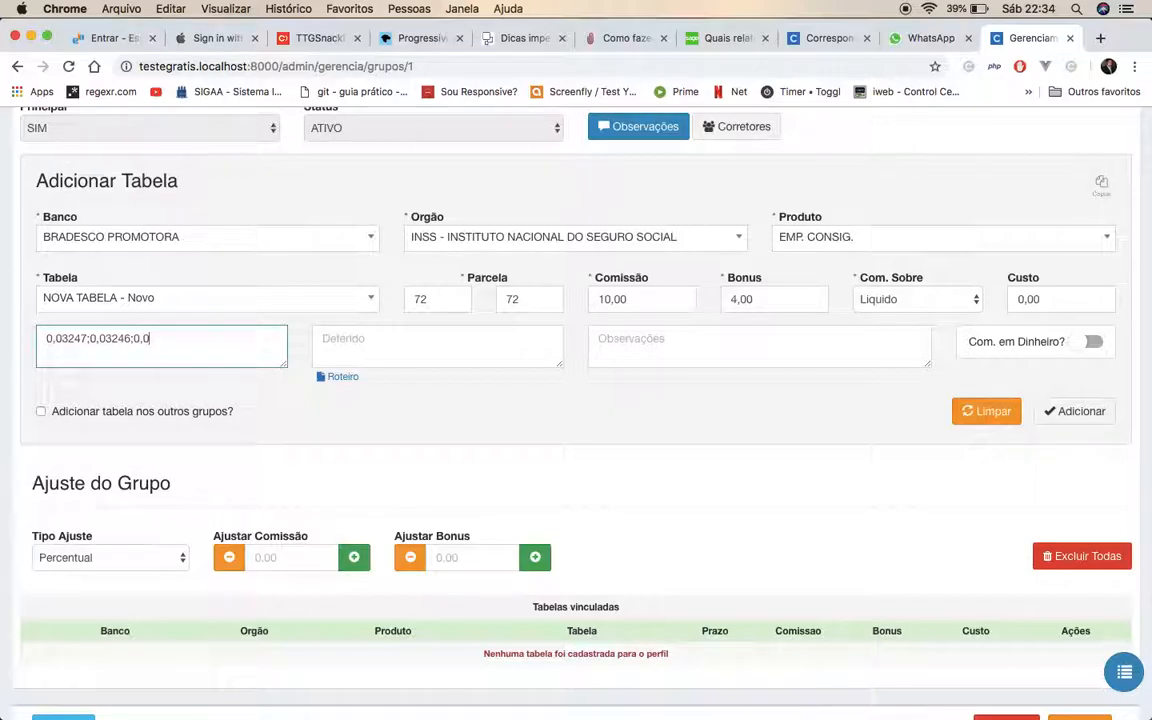
pyautogui.write('44')
pyautogui.press('Left')
pyautogui.press('Left')
pyautogui.press('Left')
pyautogui.press('Left')
pyautogui.press('Left')
pyautogui.press('Right')
pyautogui.press('Right')
pyautogui.press('Right')
pyautogui.press('Right')
pyautogui.press('Right')
pyautogui.press('super+shift+Left')
pyautogui.hotkey('shift', 'Right')
pyautogui.hotkey('shift', 'Right')
pyautogui.hotkey('shift', 'Right')
pyautogui.hotkey('shift', 'Right')
pyautogui.hotkey('shift', 'Right')
pyautogui.hotkey('shift', 'Right')
pyautogui.hotkey('shift', 'Right')
pyautogui.press('BackSpace')
# Read the guide explaining the deferred commission formula for the Deferido field, and close it.
pyautogui.click(485, 343)
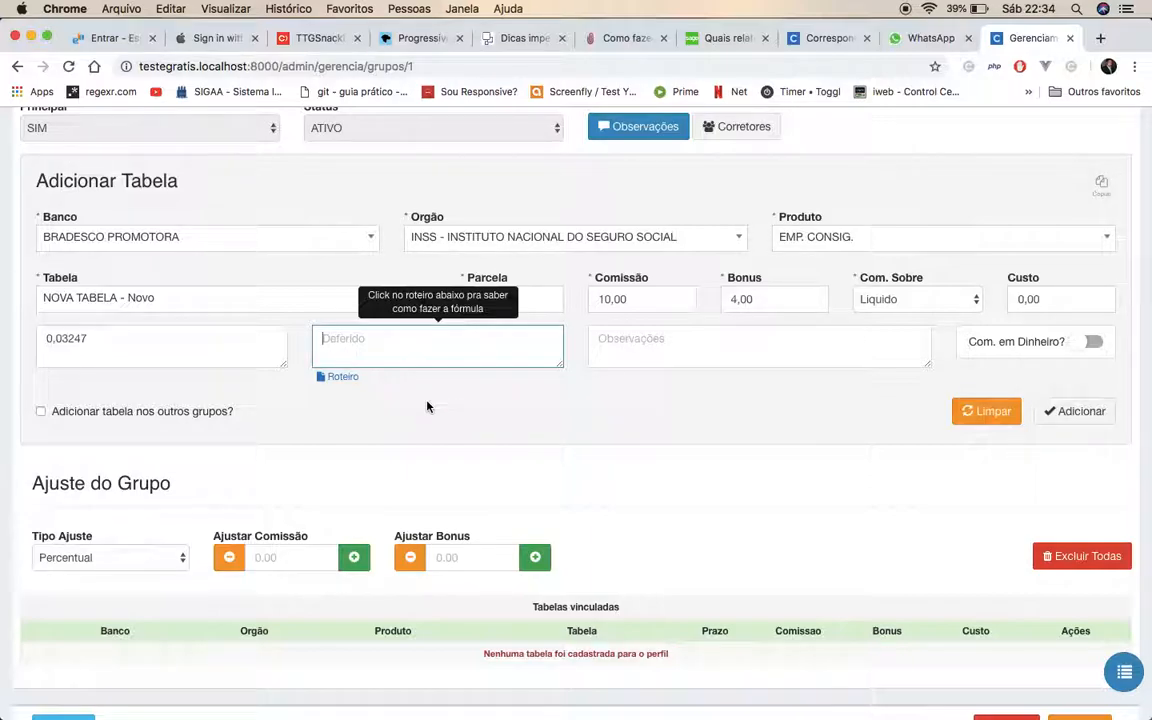
pyautogui.click(343, 377)
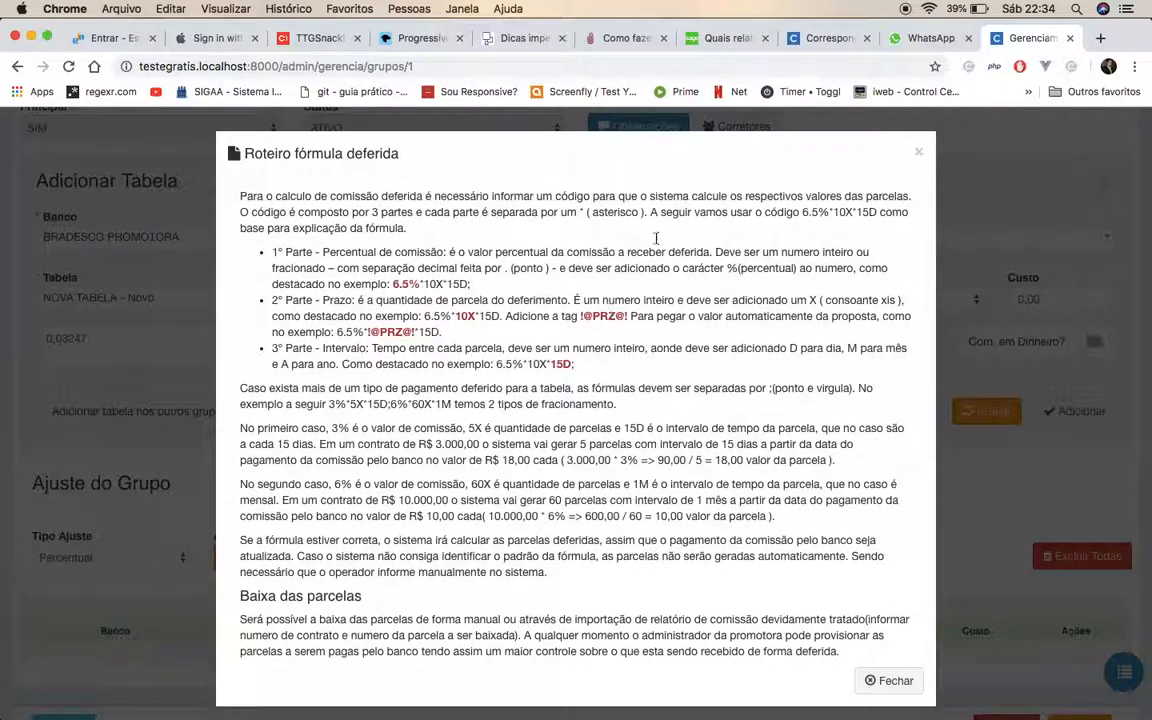
pyautogui.click(921, 156)
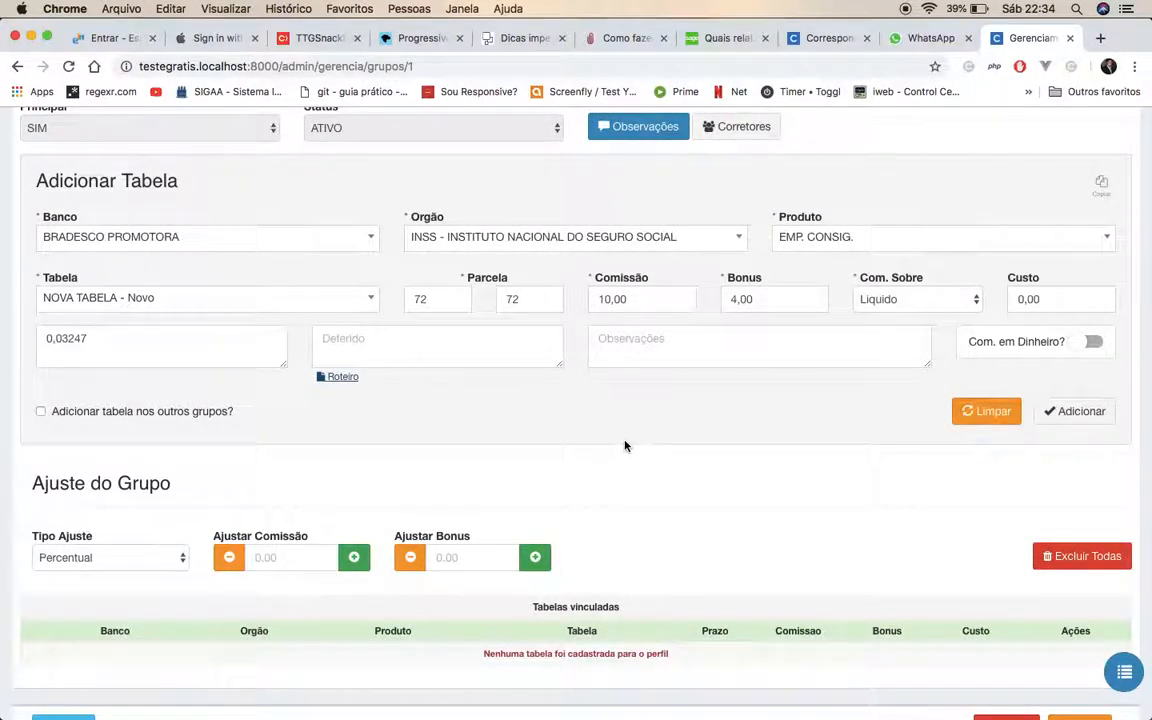
# Go over the observations, commission and bonus fields, and switch the Com. em Dinheiro option on and back off.
pyautogui.click(719, 353)
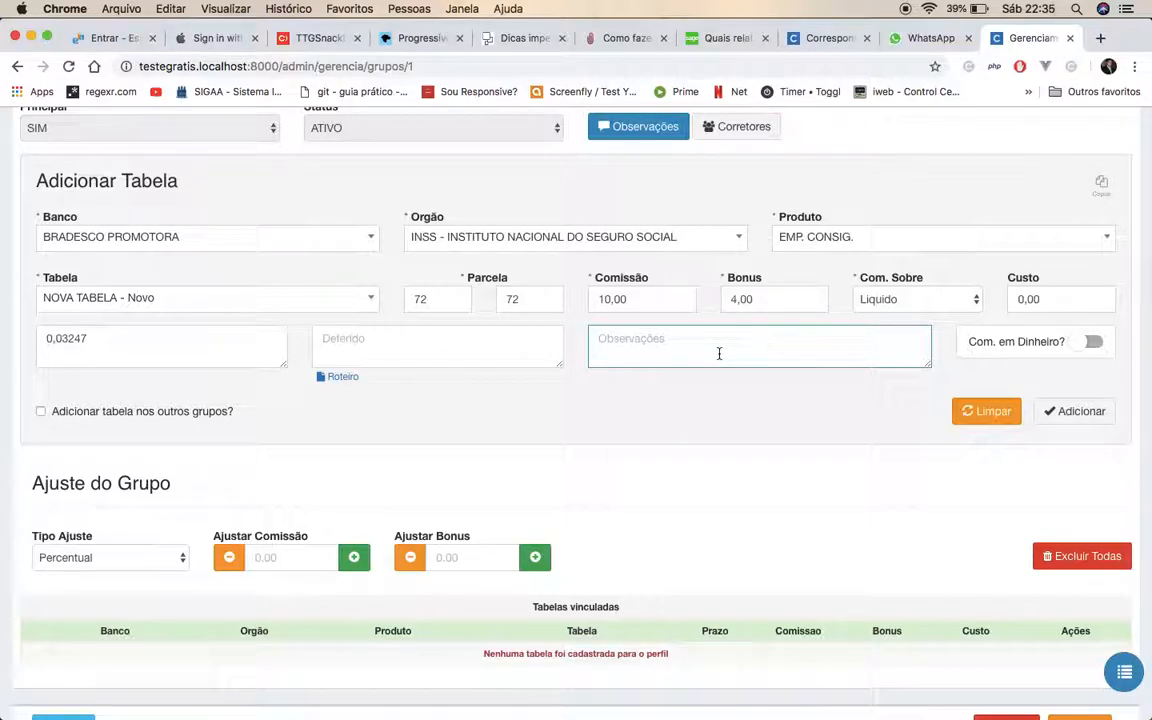
pyautogui.click(772, 408)
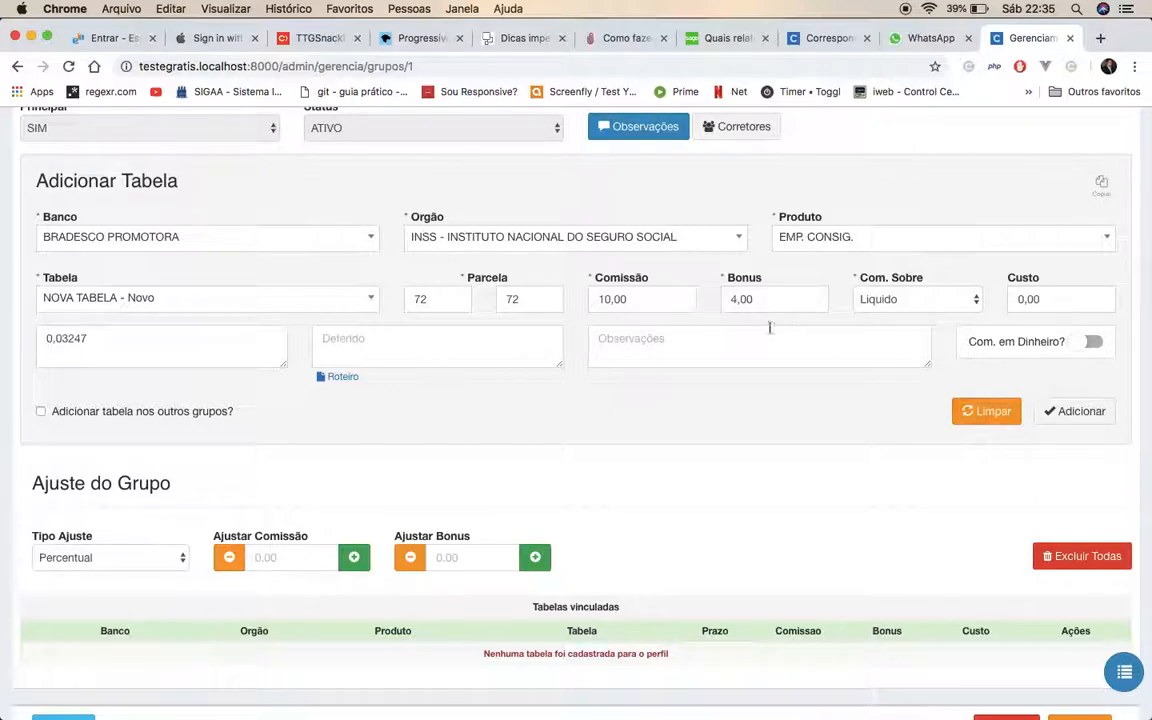
pyautogui.click(641, 300)
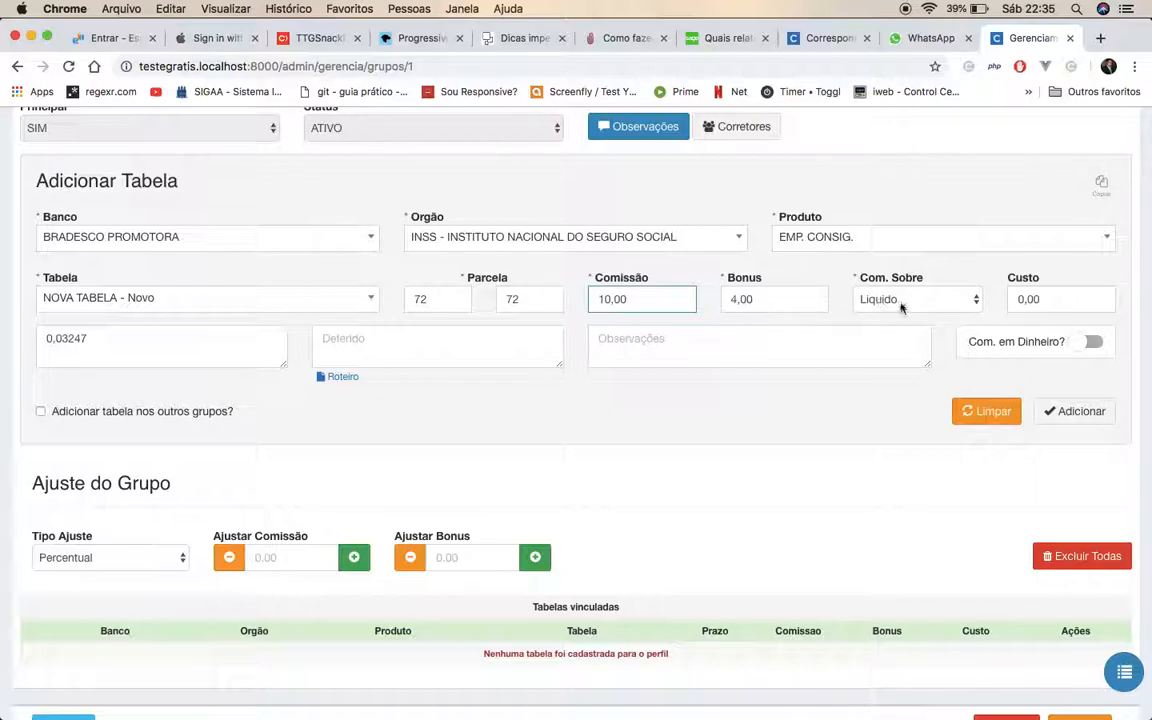
pyautogui.click(1095, 345)
pyautogui.click(640, 300)
pyautogui.click(778, 301)
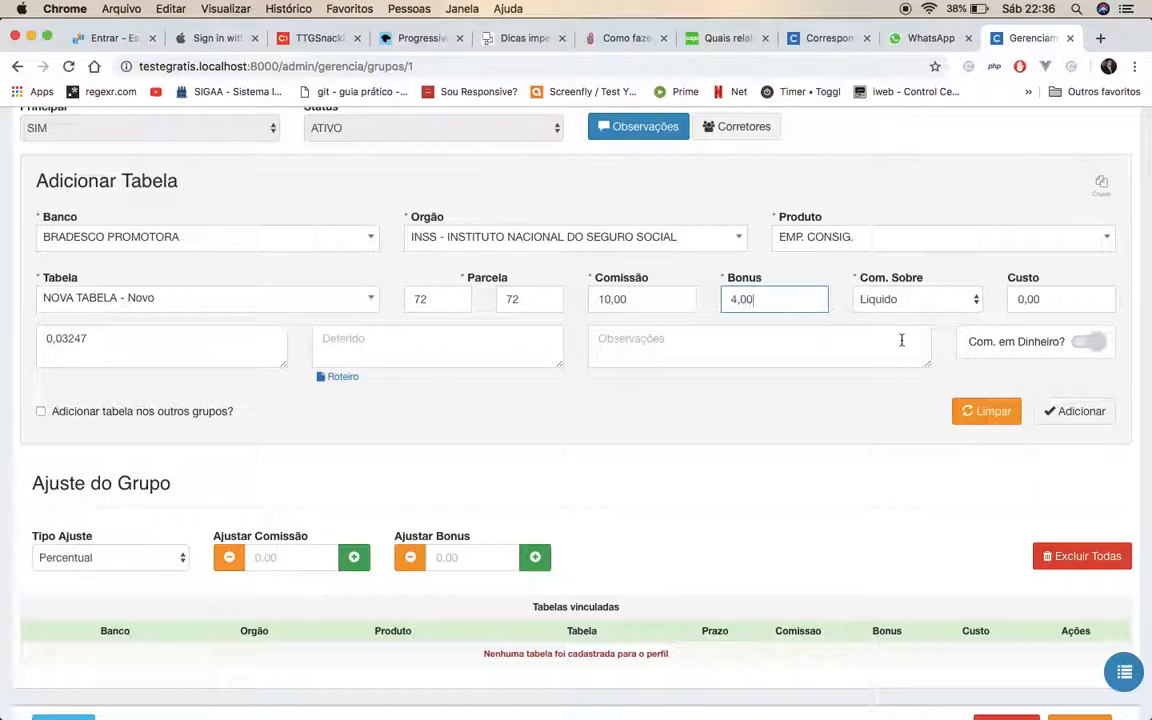
pyautogui.click(1090, 343)
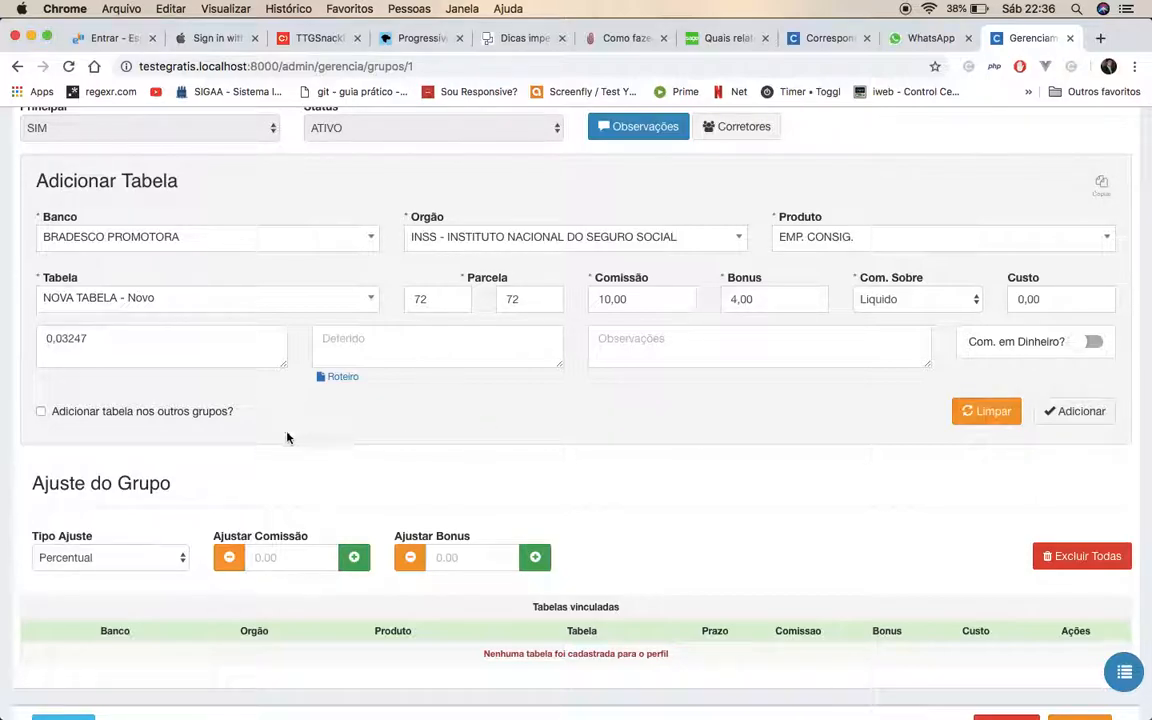
# Enable adding the table to other groups, with the adjustment set to Valor and its type to Diminuir.
pyautogui.click(141, 415)
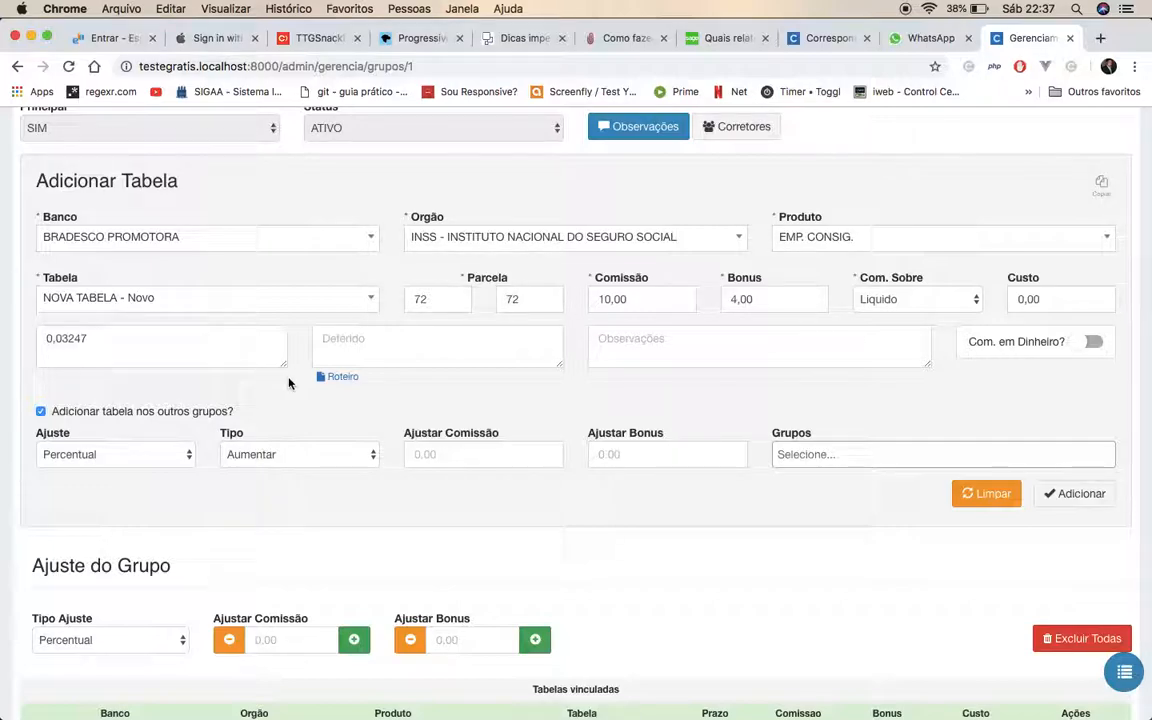
pyautogui.click(114, 456)
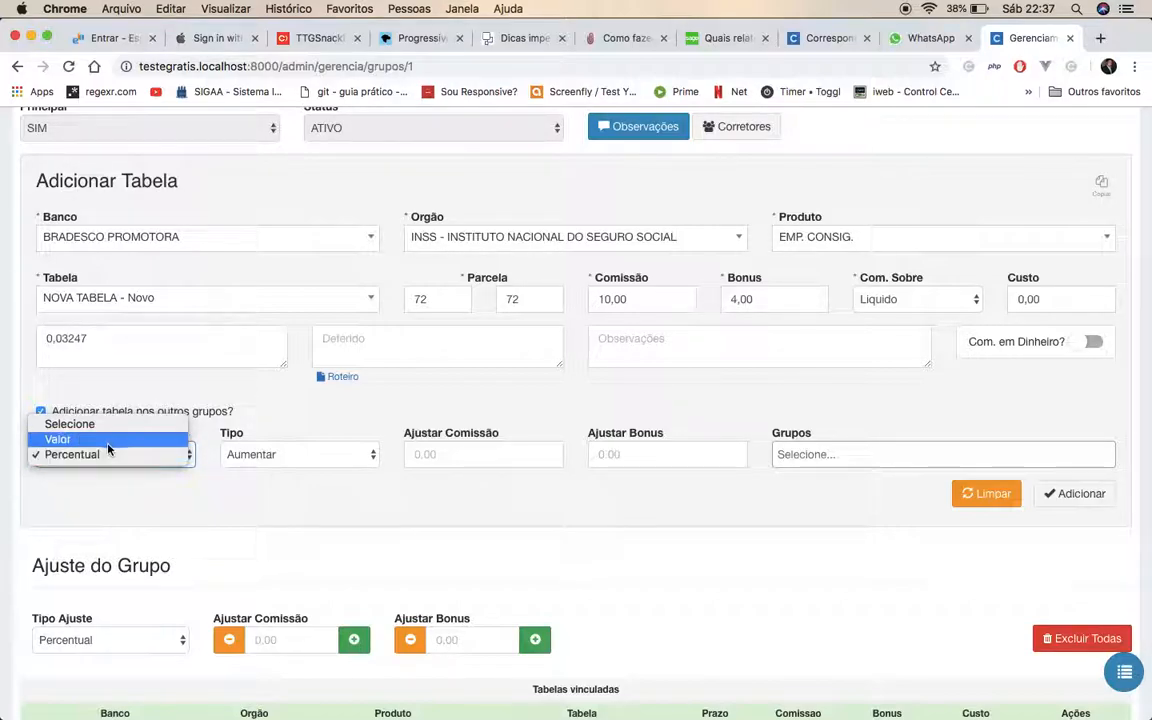
pyautogui.click(100, 440)
pyautogui.click(247, 456)
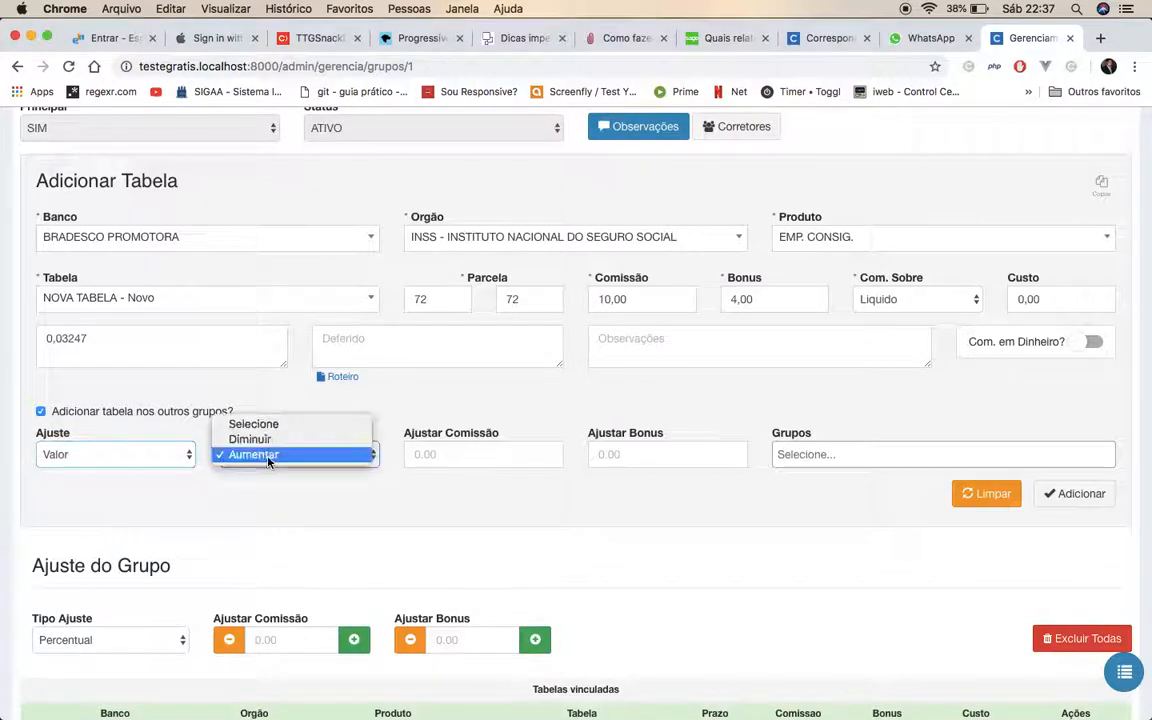
pyautogui.click(285, 441)
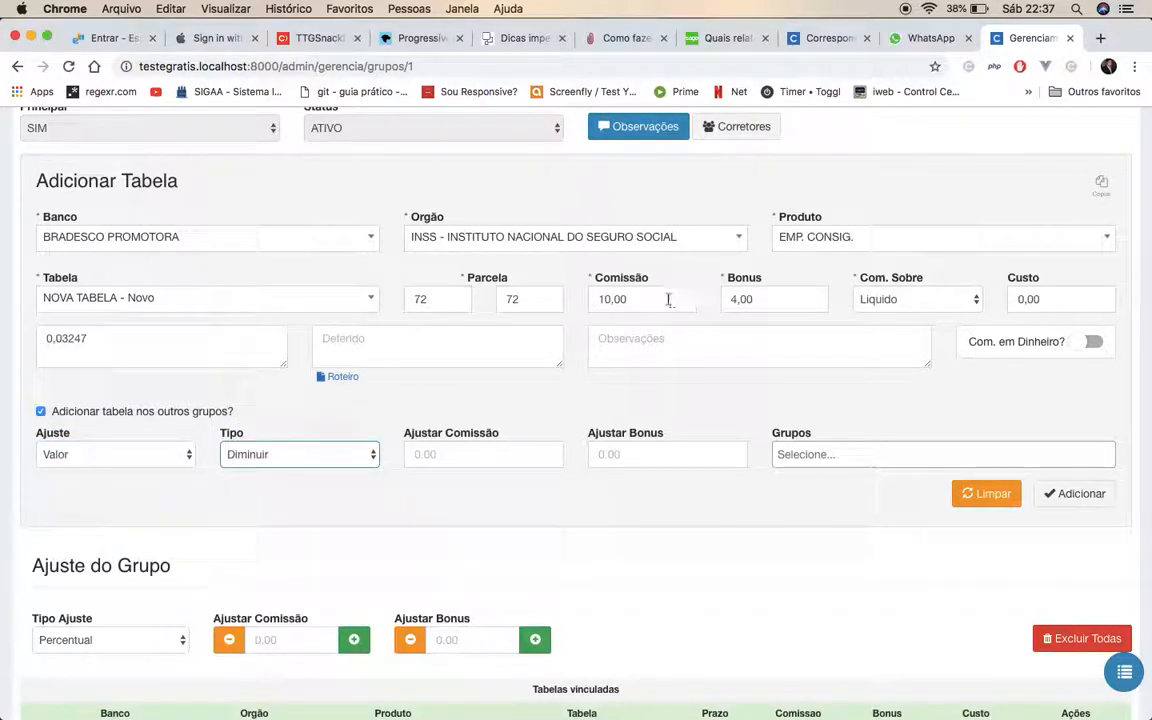
# Set both the commission adjustment and the bonus adjustment for the other groups to 2,00.
pyautogui.click(437, 452)
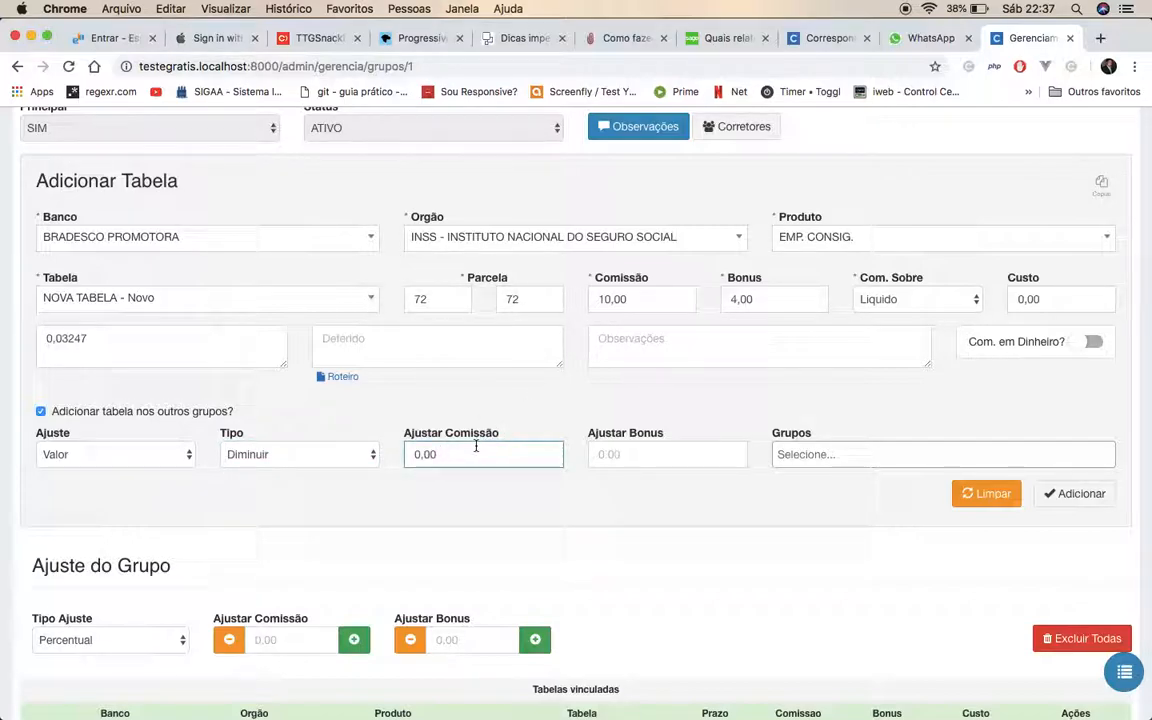
pyautogui.write('200')
pyautogui.click(616, 454)
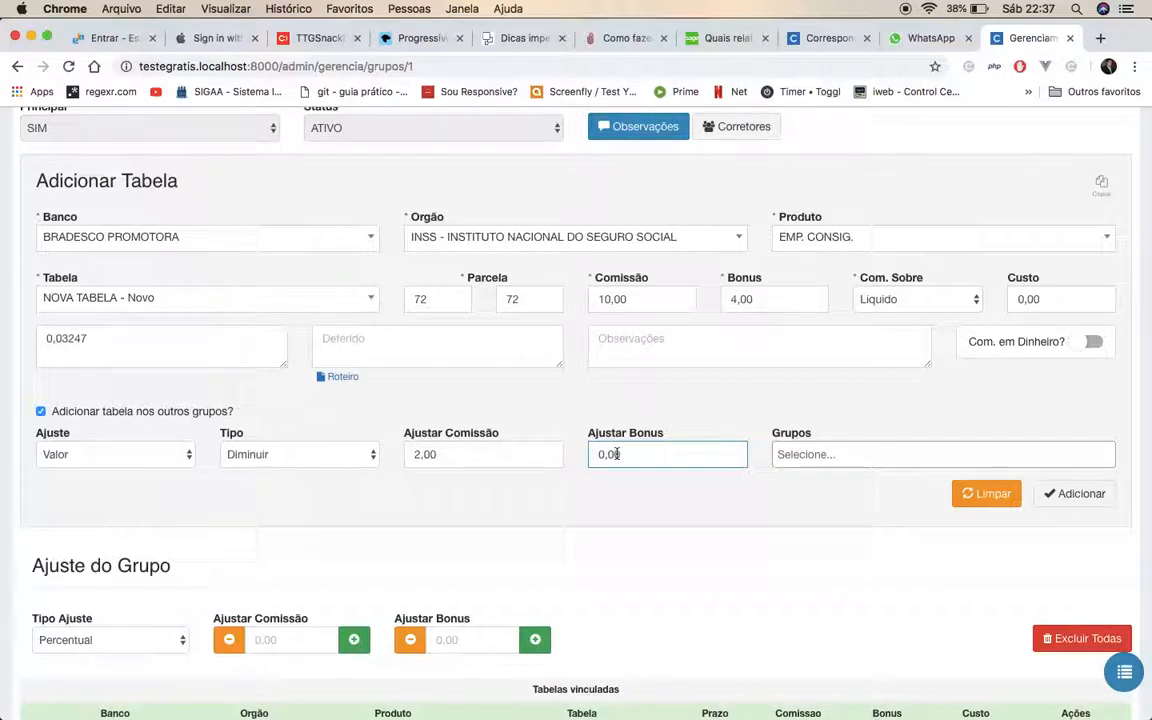
pyautogui.write('200')
# Choose GERAL as the other group that receives the table, and remove it from the selection.
pyautogui.click(812, 456)
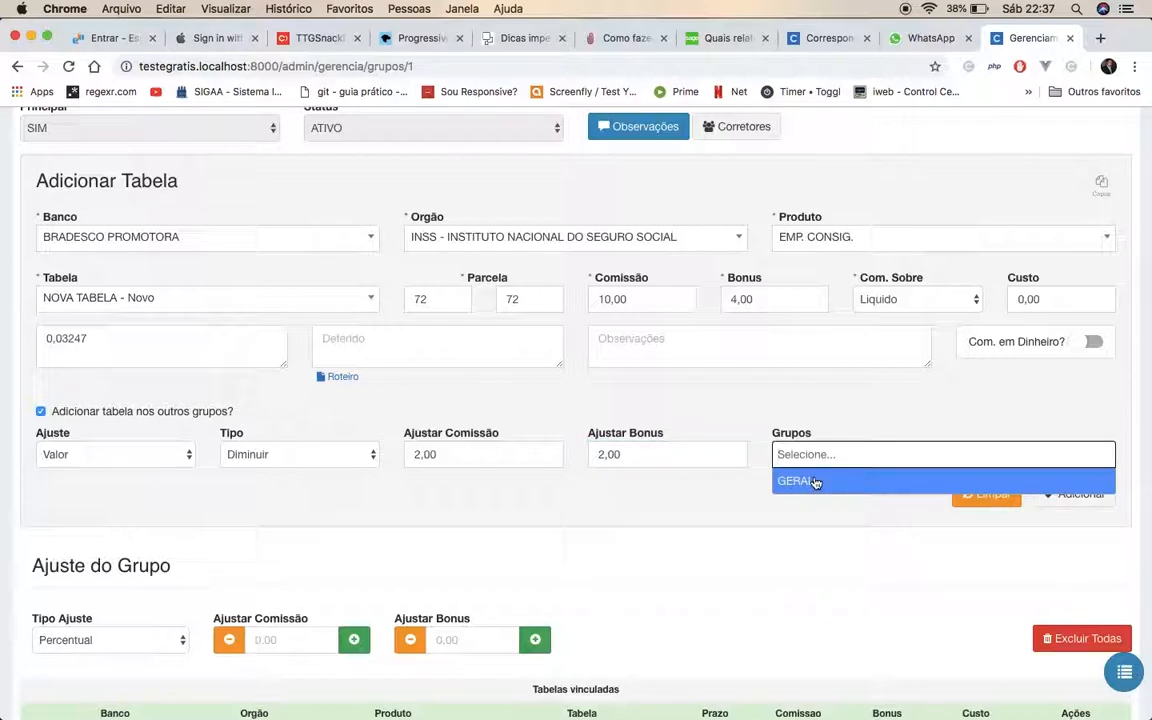
pyautogui.click(814, 483)
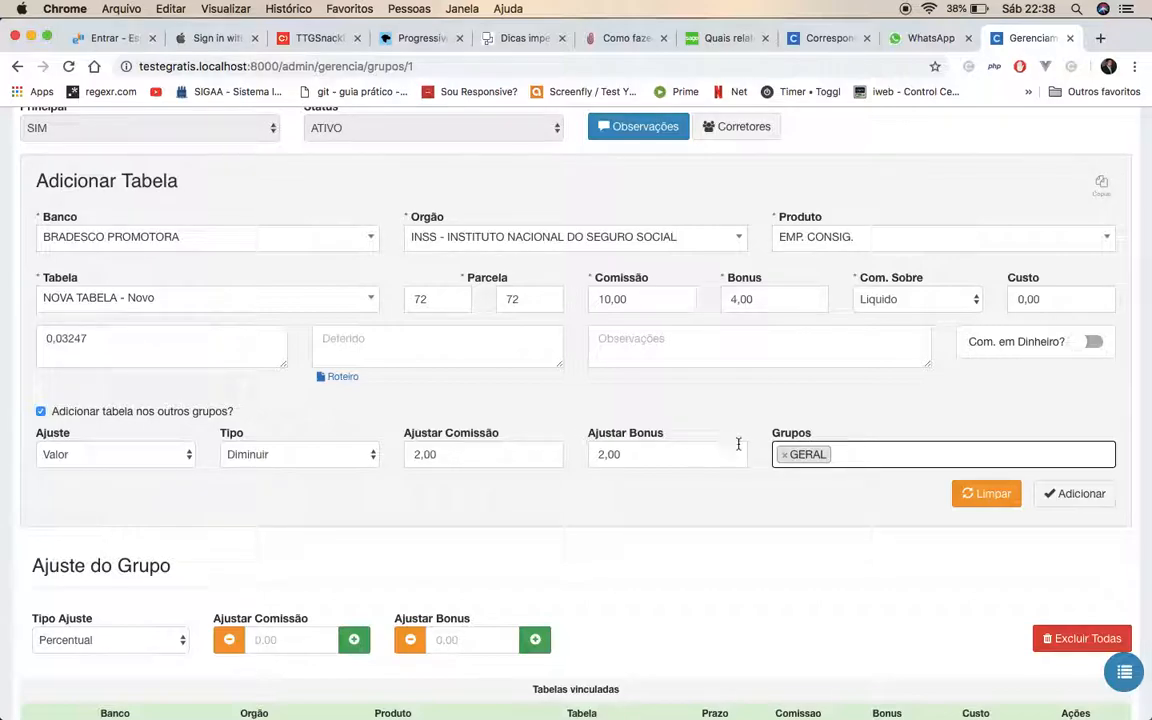
pyautogui.click(786, 457)
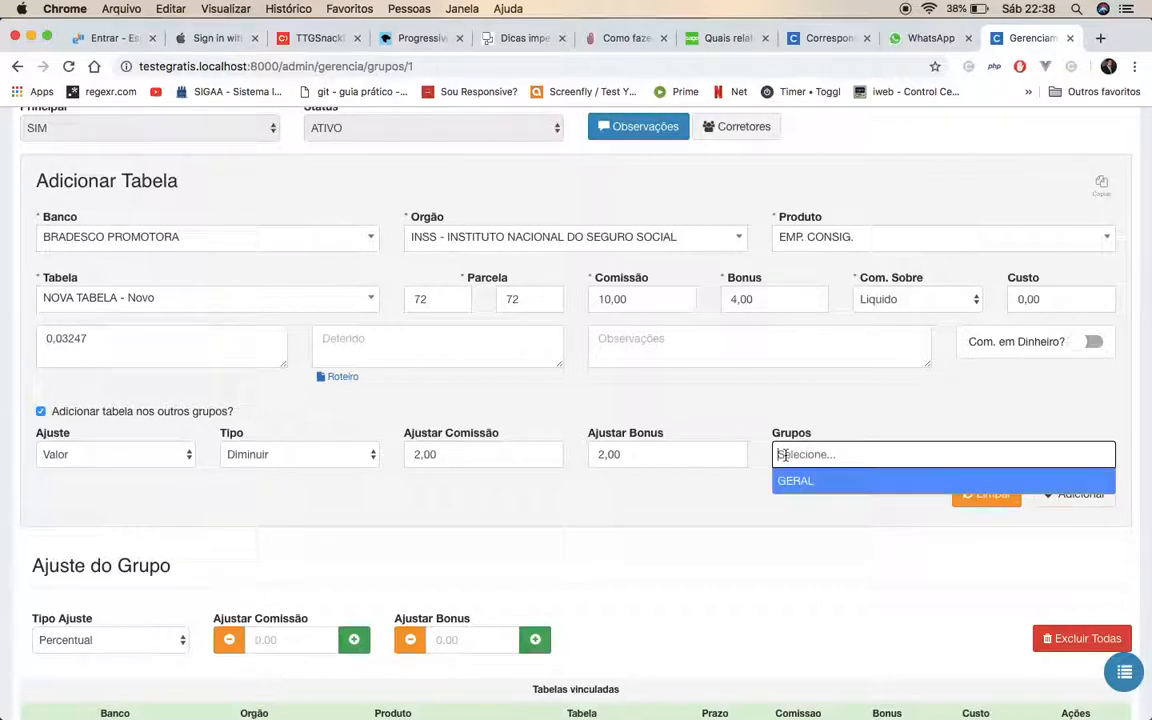
pyautogui.click(722, 494)
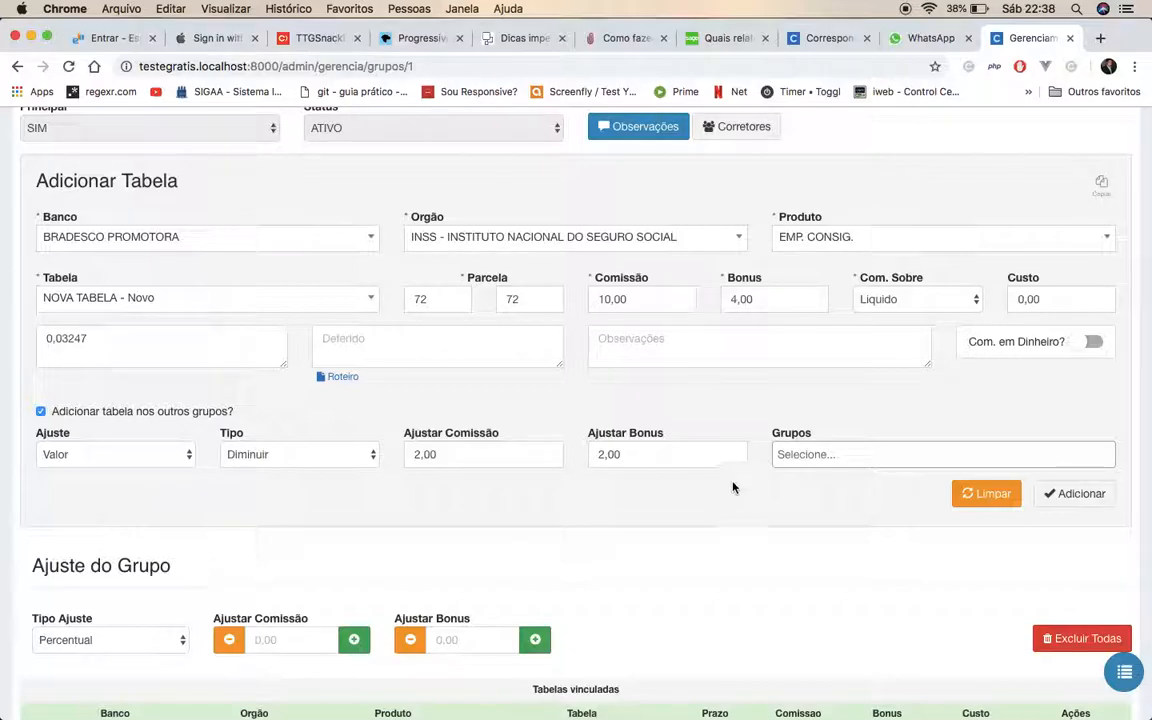
# Add the completed NOVA TABELA - Novo table to the group and confirm the addition.
pyautogui.click(1081, 494)
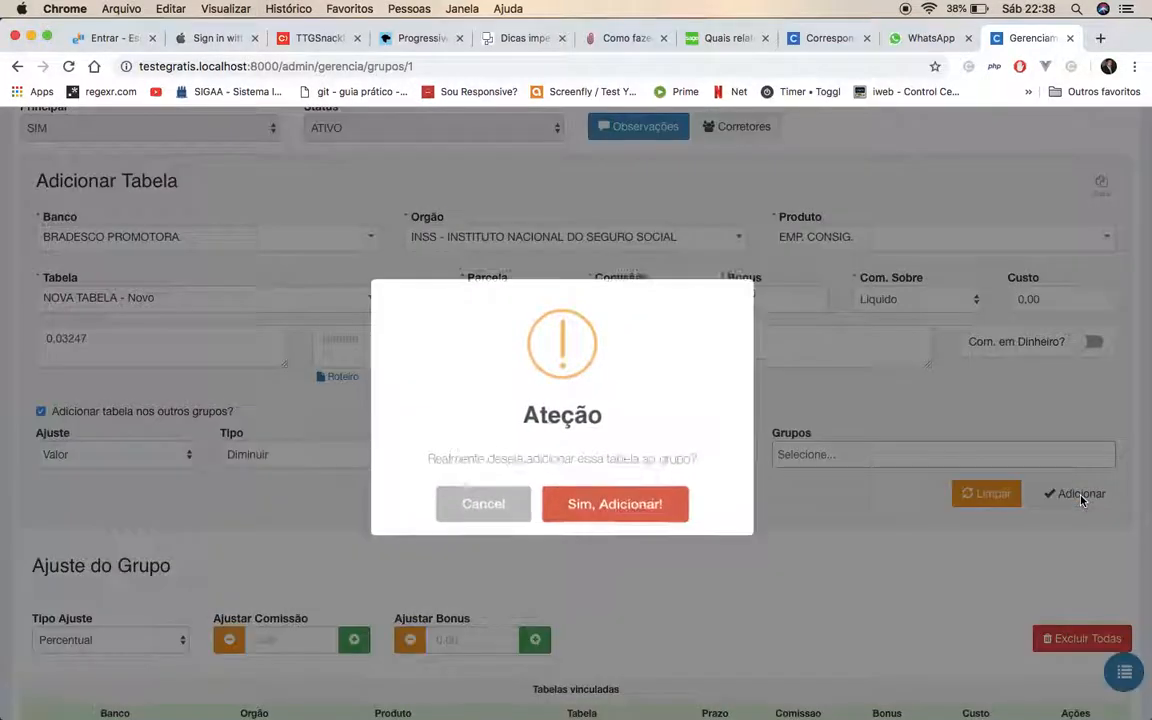
pyautogui.click(643, 509)
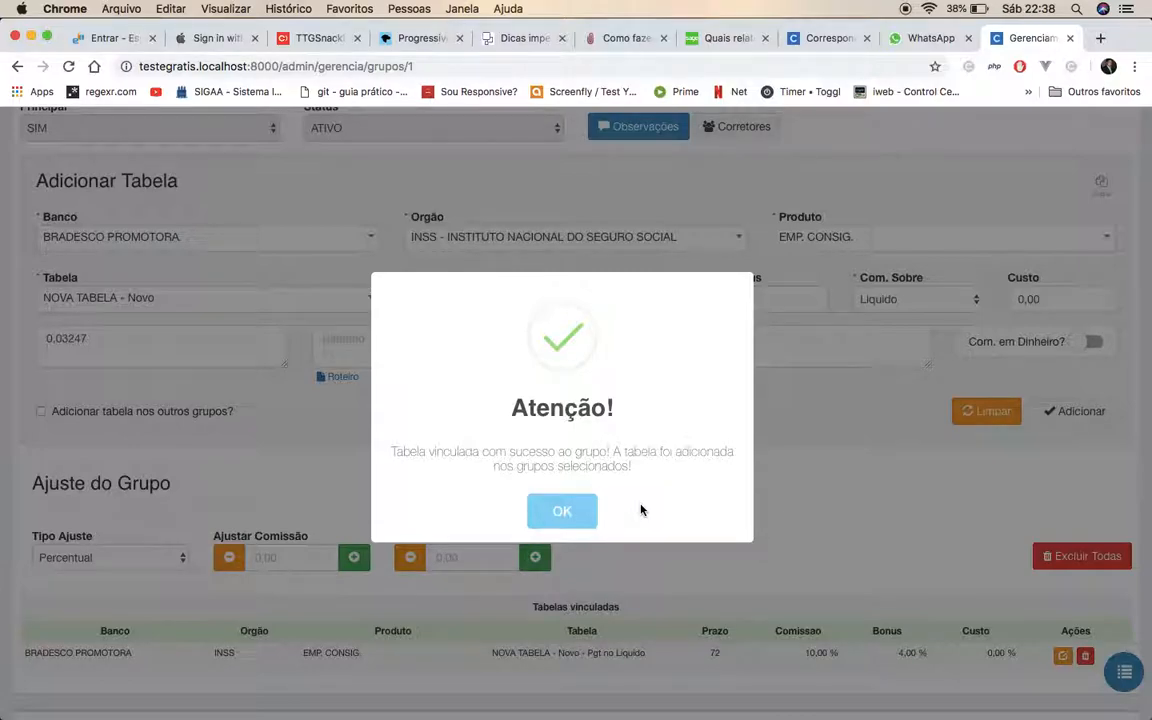
pyautogui.click(581, 511)
# Review the adjustment types offered in the Ajuste do Grupo section.
pyautogui.scroll(-3, 580, 514)
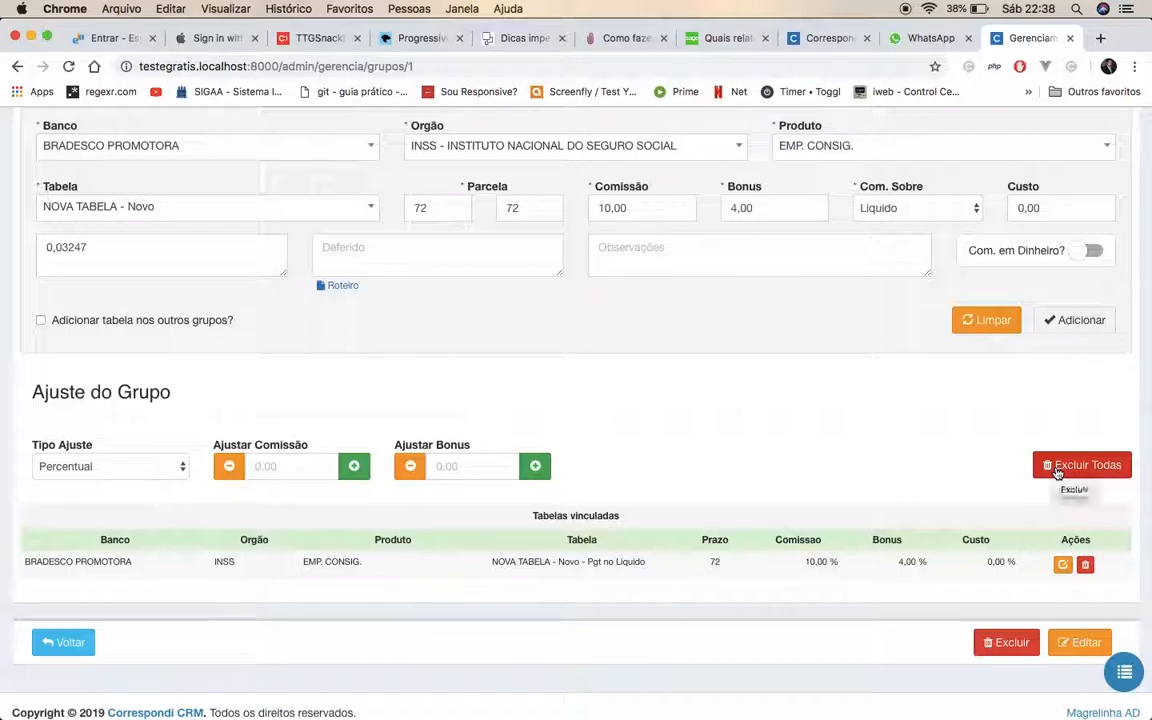
pyautogui.doubleClick(146, 393)
pyautogui.click(95, 467)
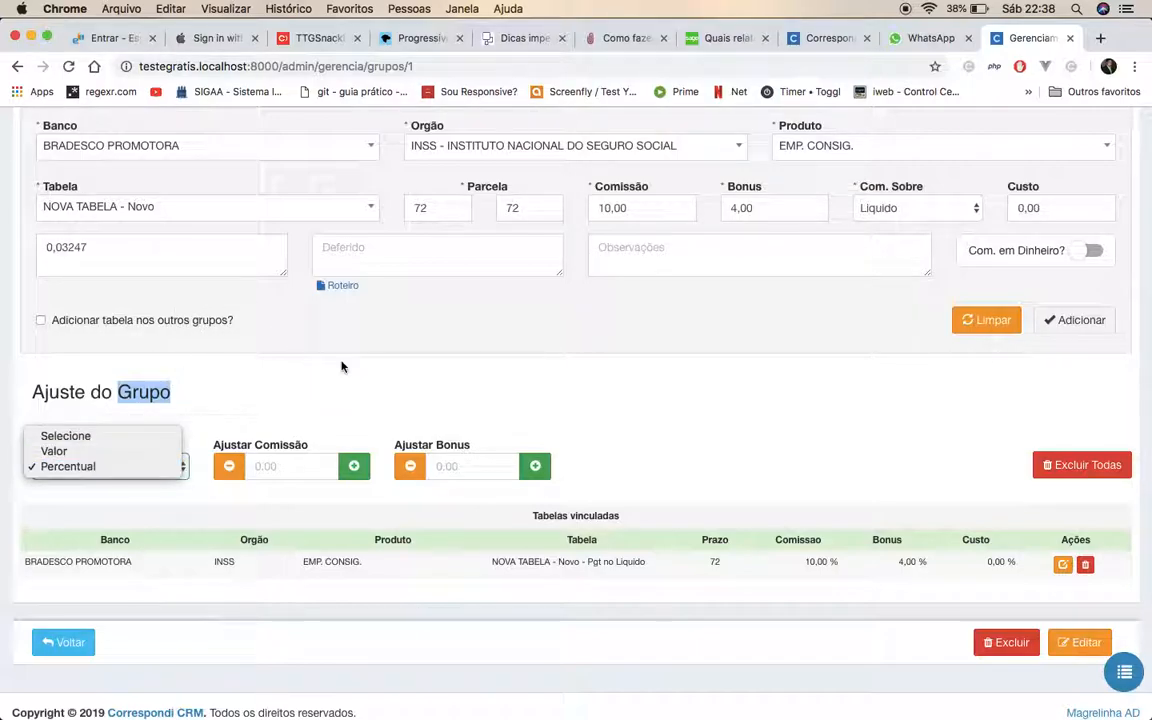
pyautogui.click(300, 414)
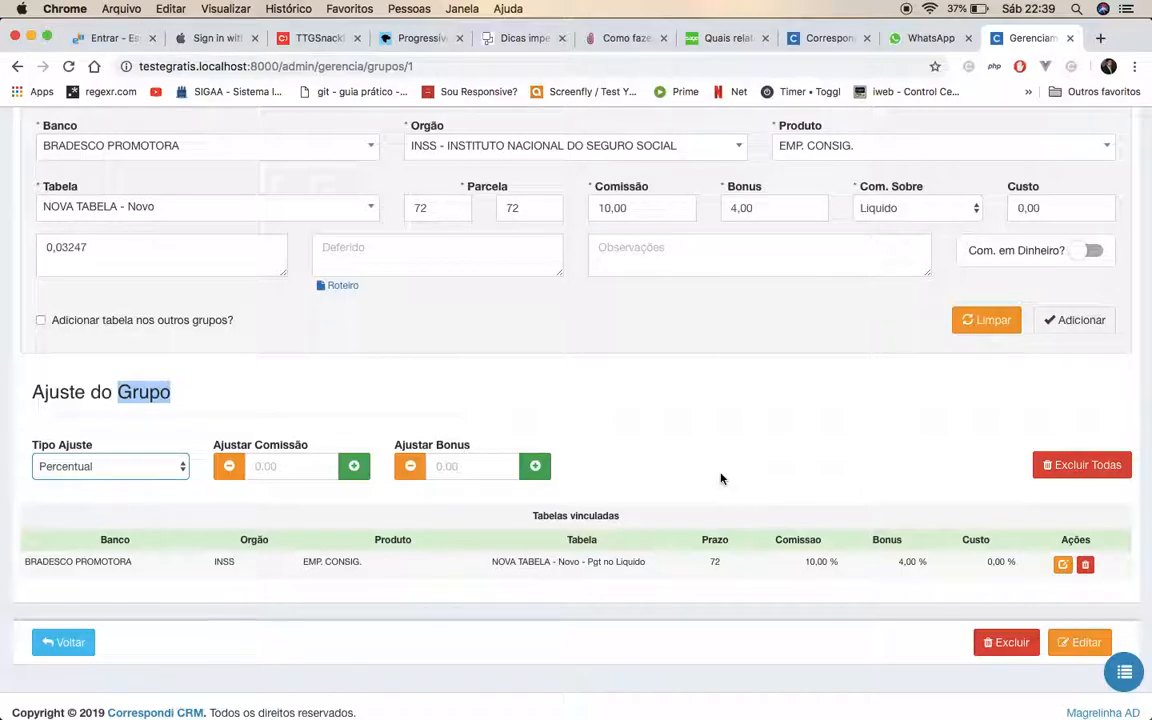
pyautogui.moveTo(354, 713)
# Try decreasing the commission of all the group's tables by 1,00 using the Valor adjustment type, and cancel at the confirmation.
pyautogui.click(176, 466)
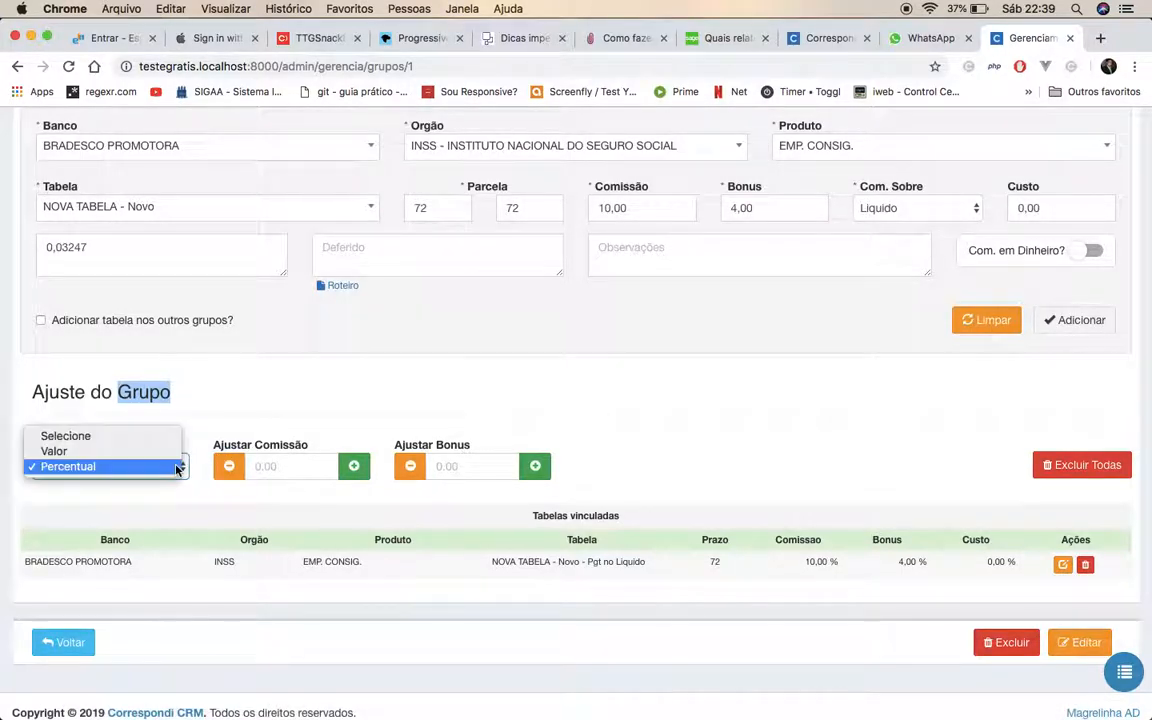
pyautogui.click(117, 452)
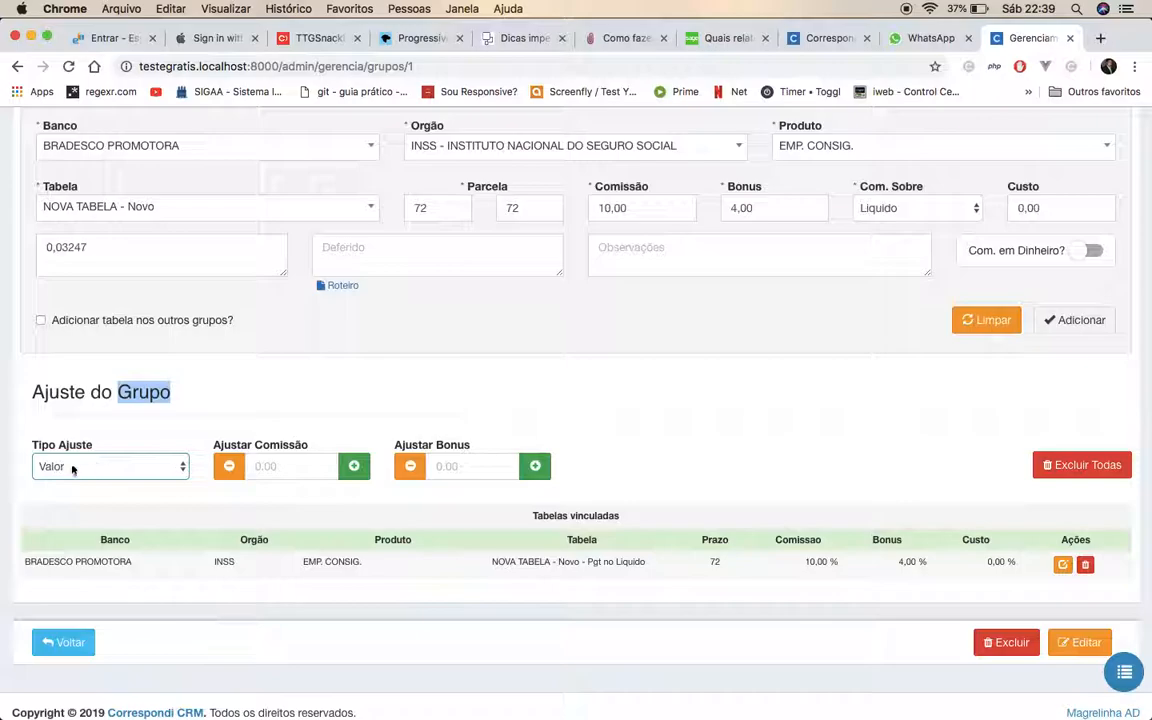
pyautogui.click(290, 465)
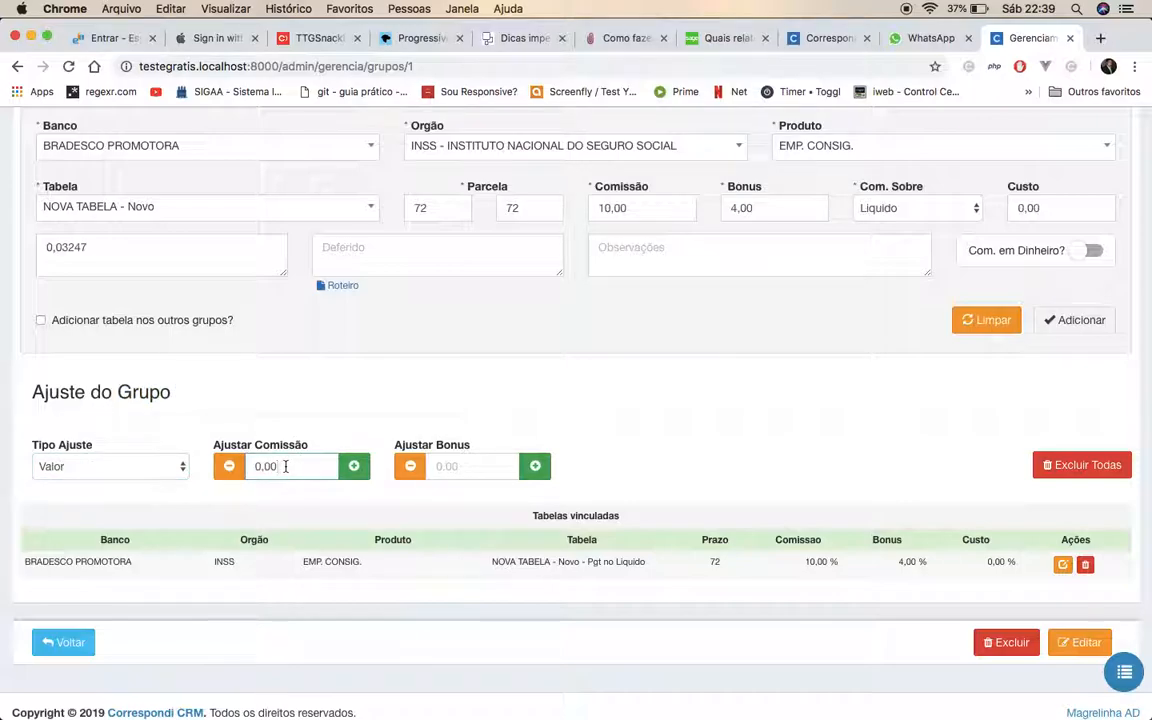
pyautogui.write('10,00')
pyautogui.click(229, 466)
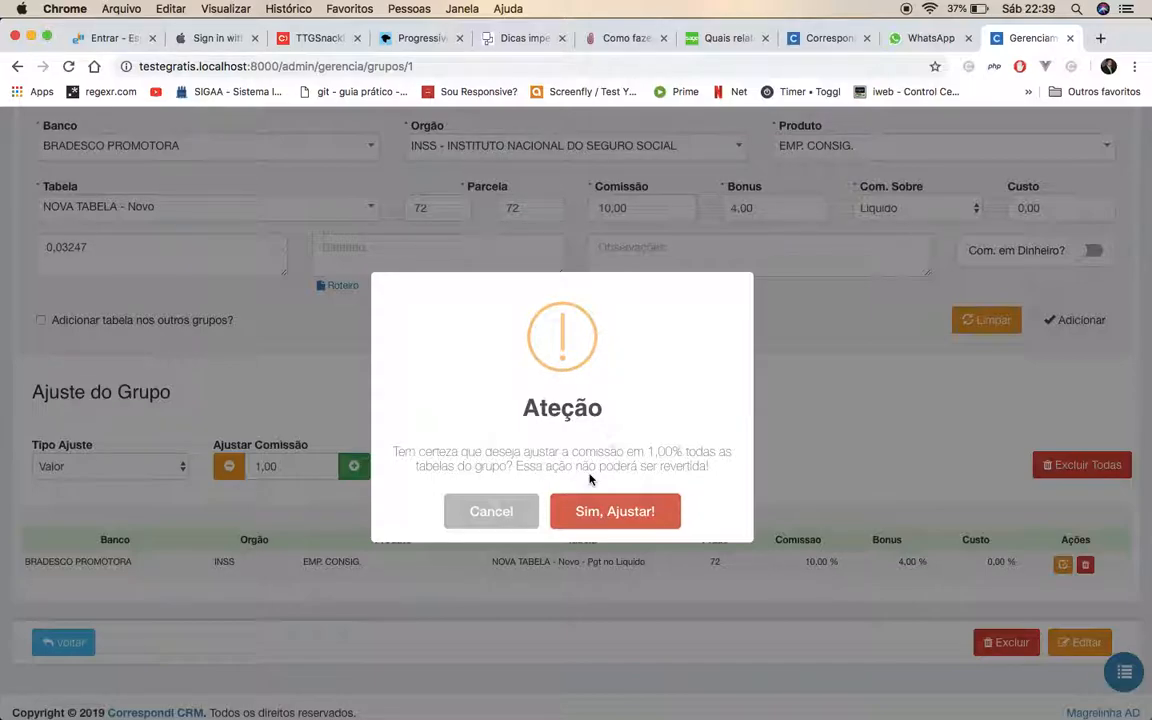
pyautogui.click(482, 510)
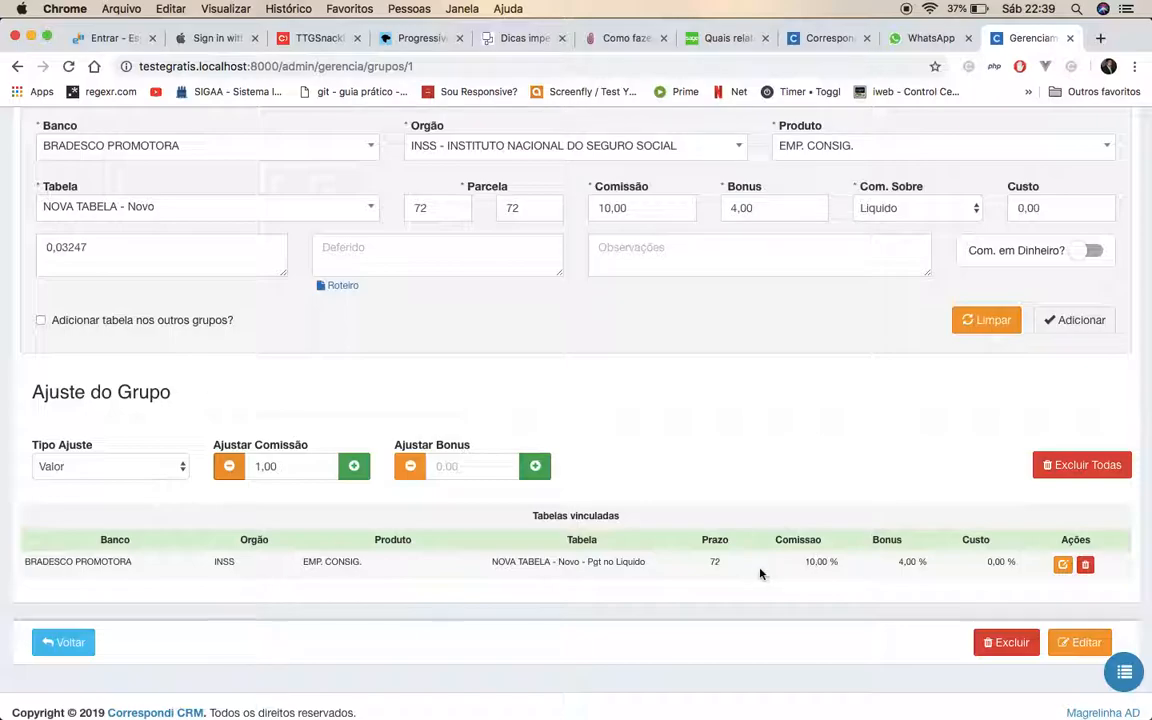
# Set the linked table's commission to 9,00 directly in the Tabelas vinculadas list and save it.
pyautogui.click(813, 563)
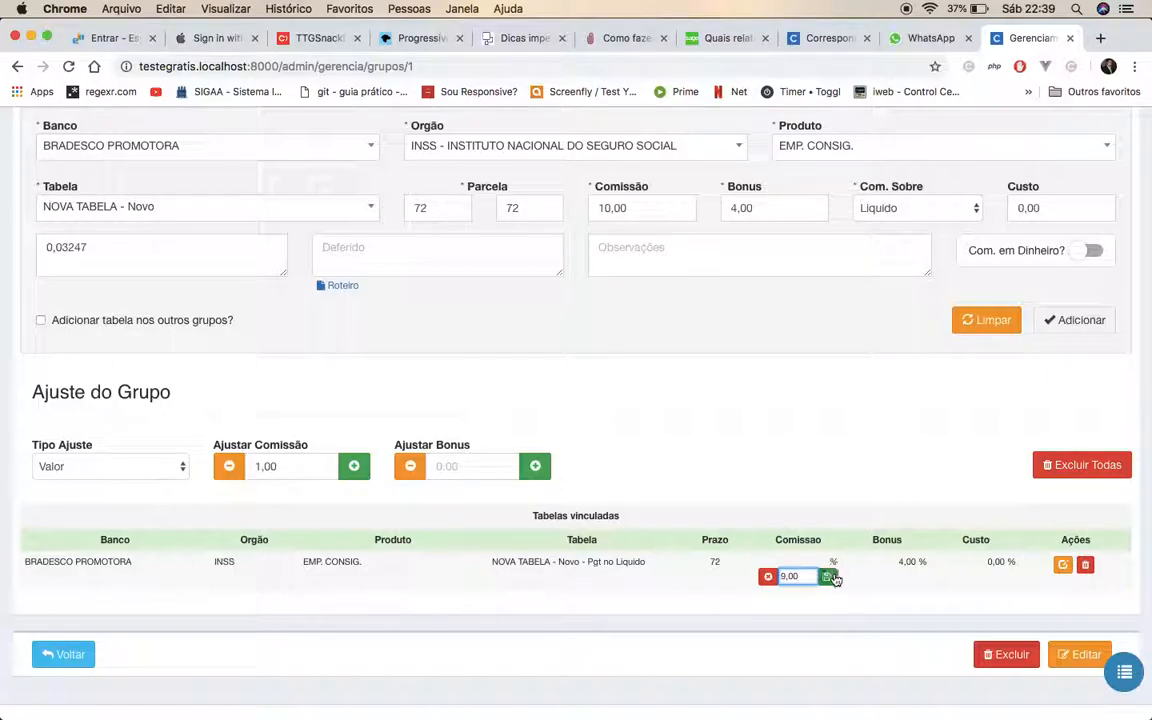
pyautogui.press('Return')
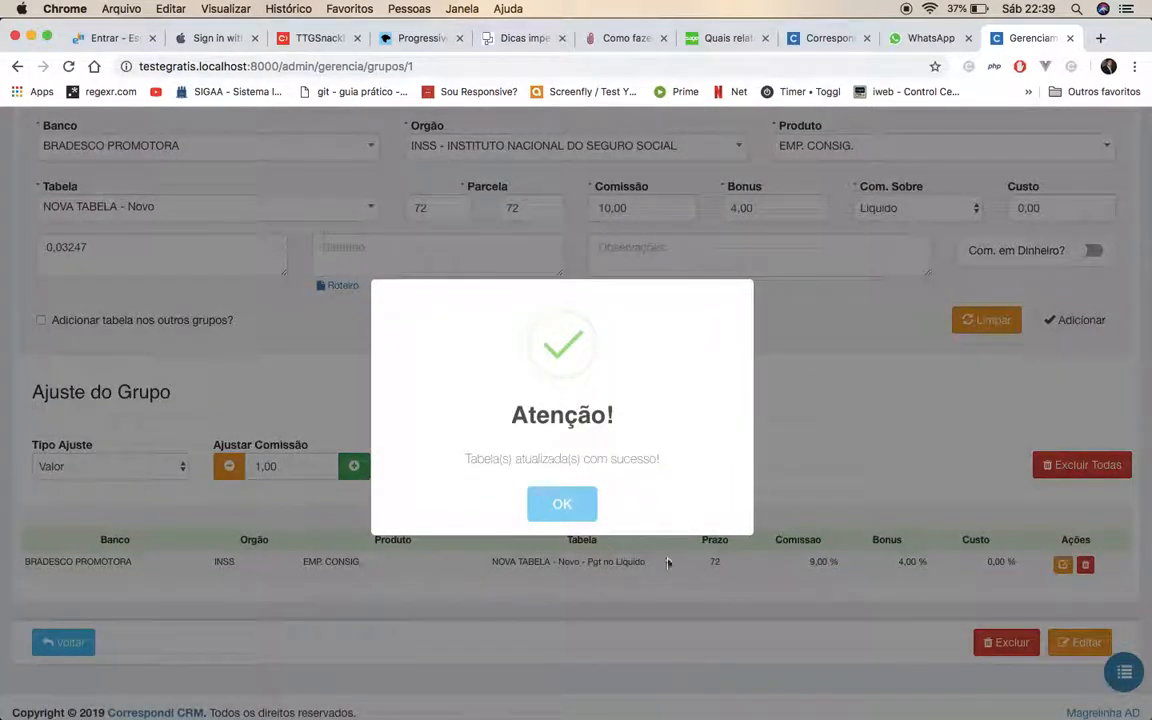
pyautogui.click(563, 503)
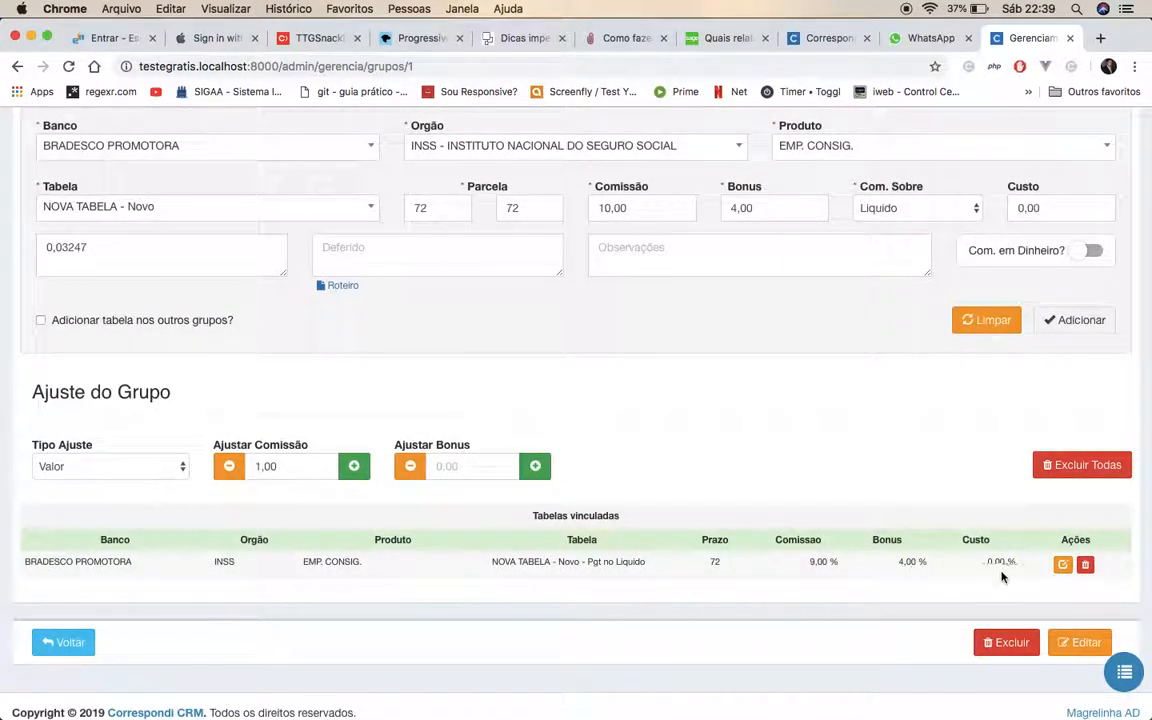
# Open the linked table's bonus, its cost and its full edit form for editing, cancelling each one.
pyautogui.click(908, 562)
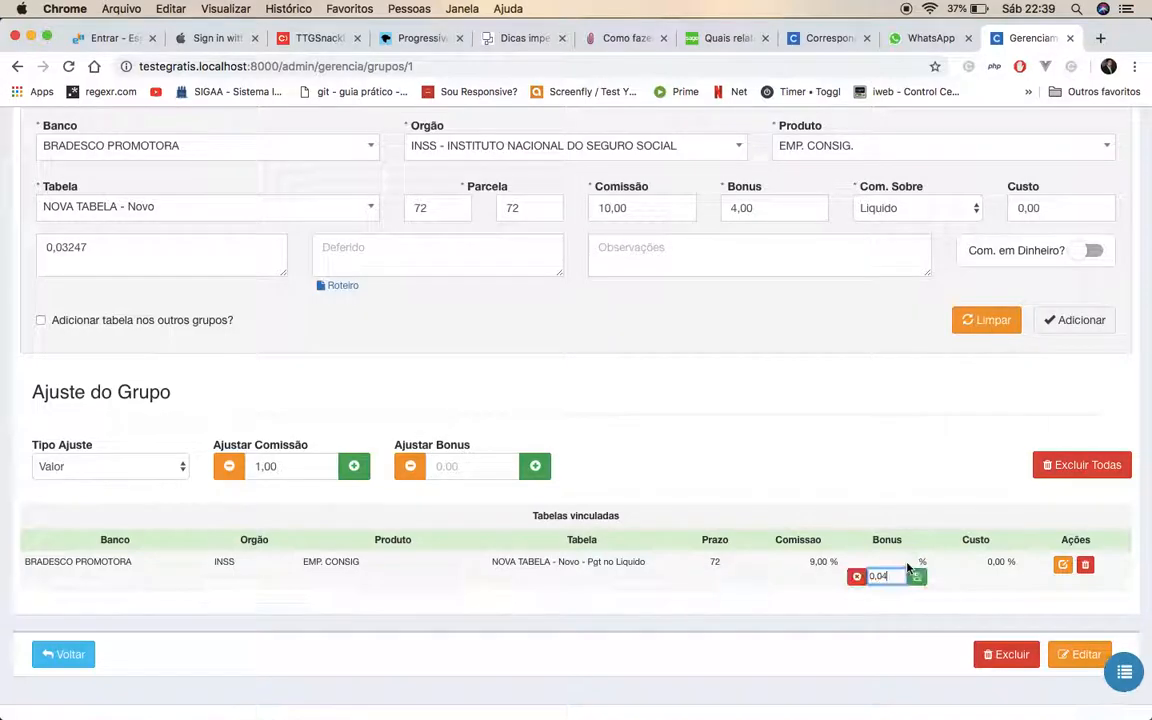
pyautogui.click(856, 578)
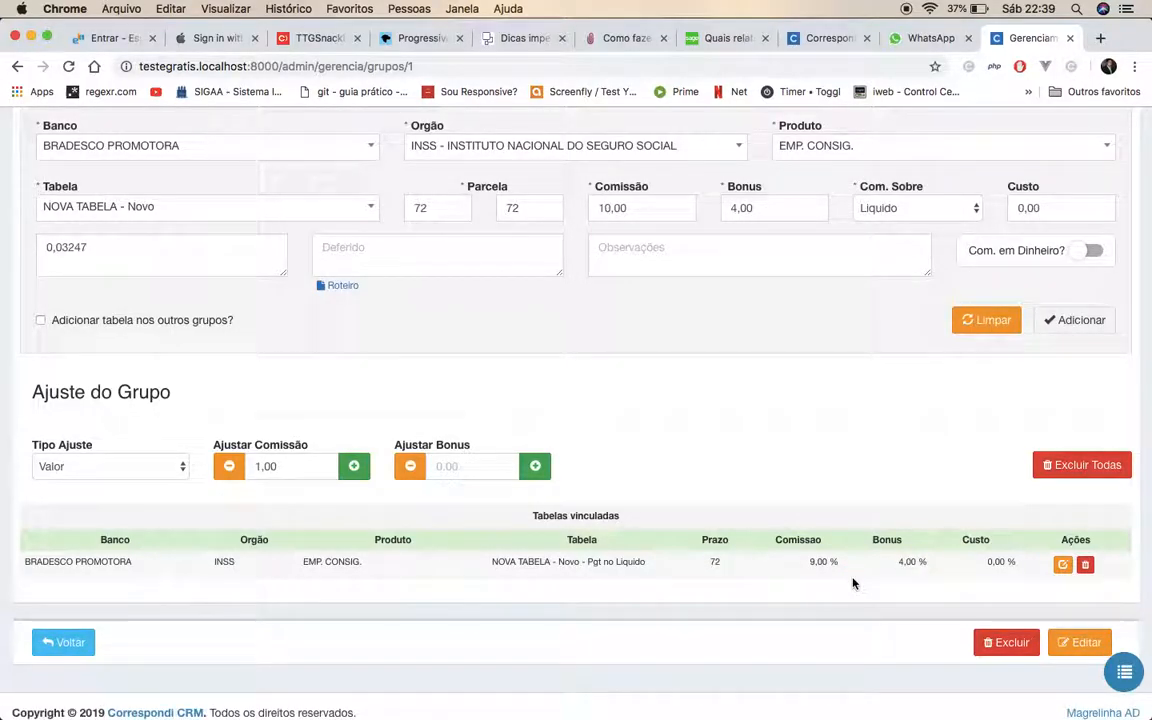
pyautogui.click(991, 562)
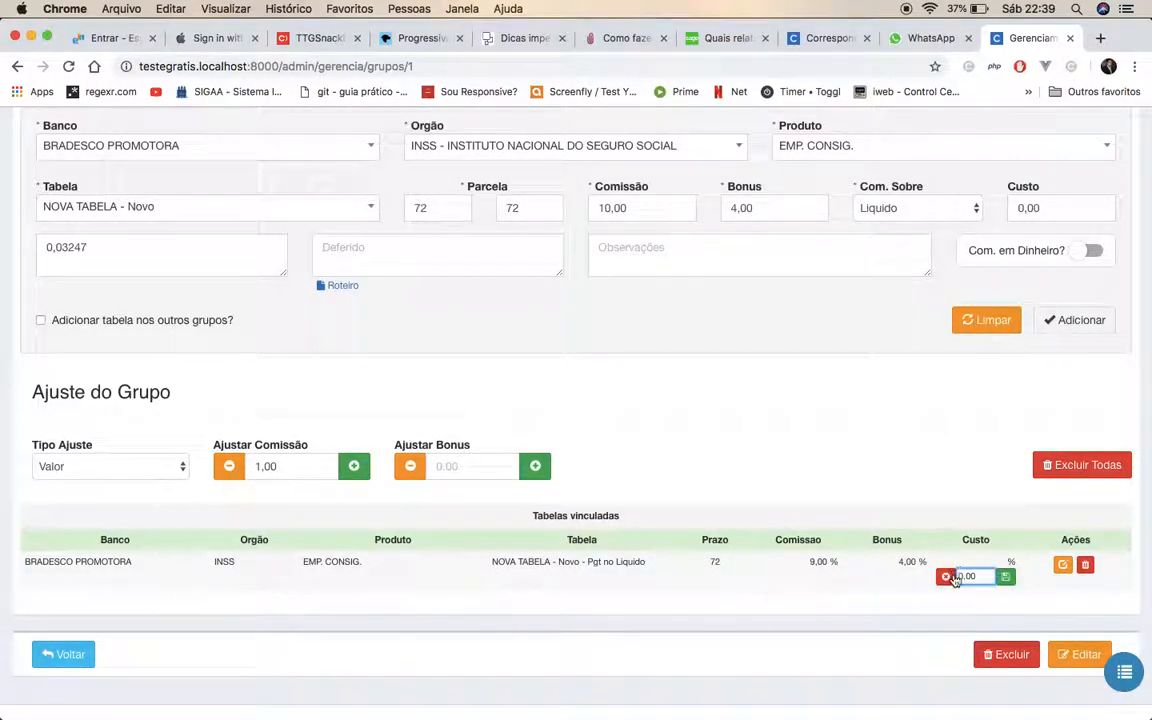
pyautogui.click(950, 578)
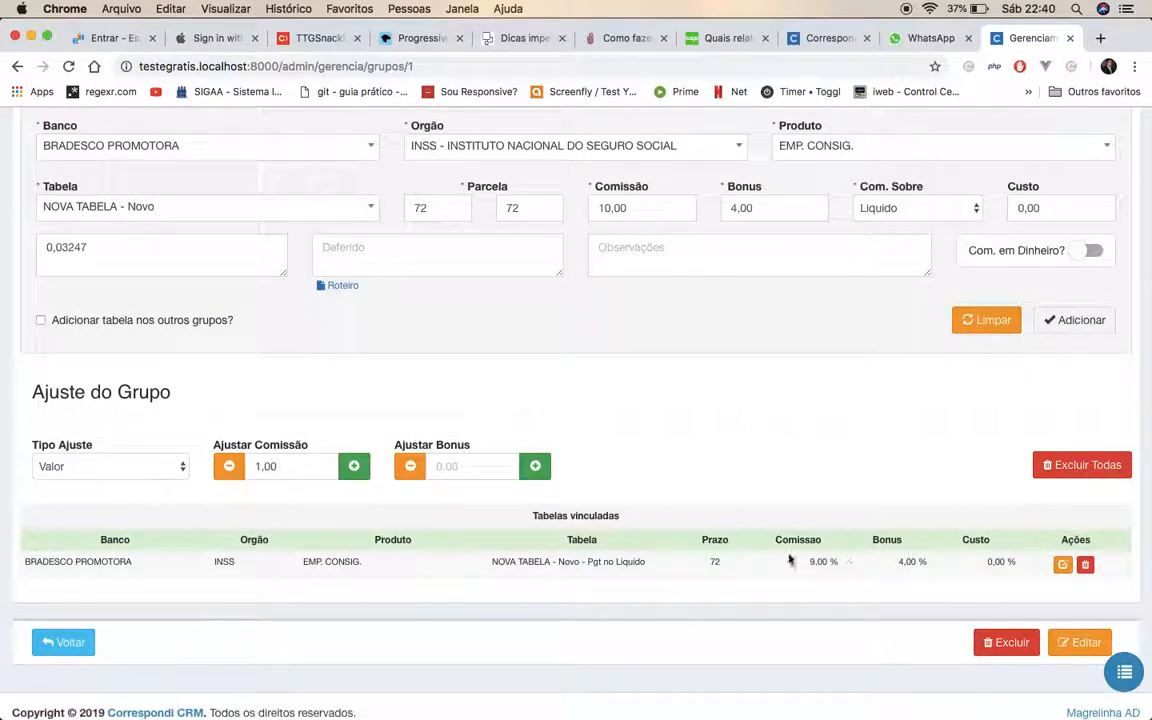
pyautogui.click(1062, 566)
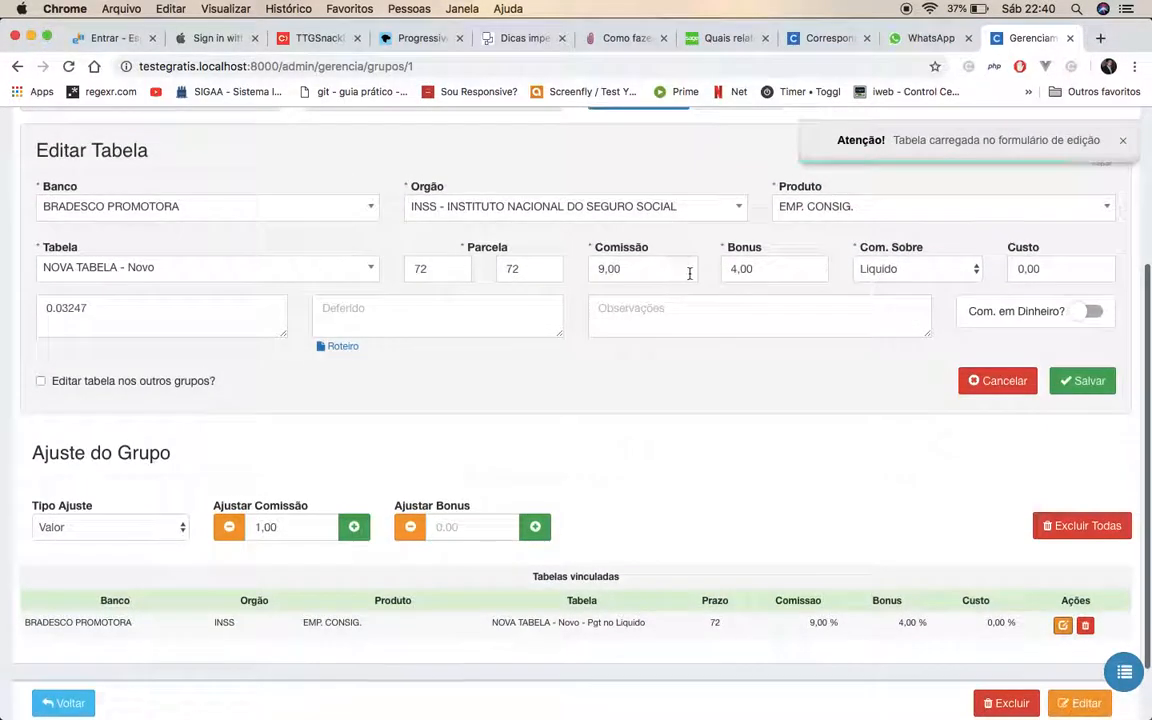
pyautogui.click(980, 380)
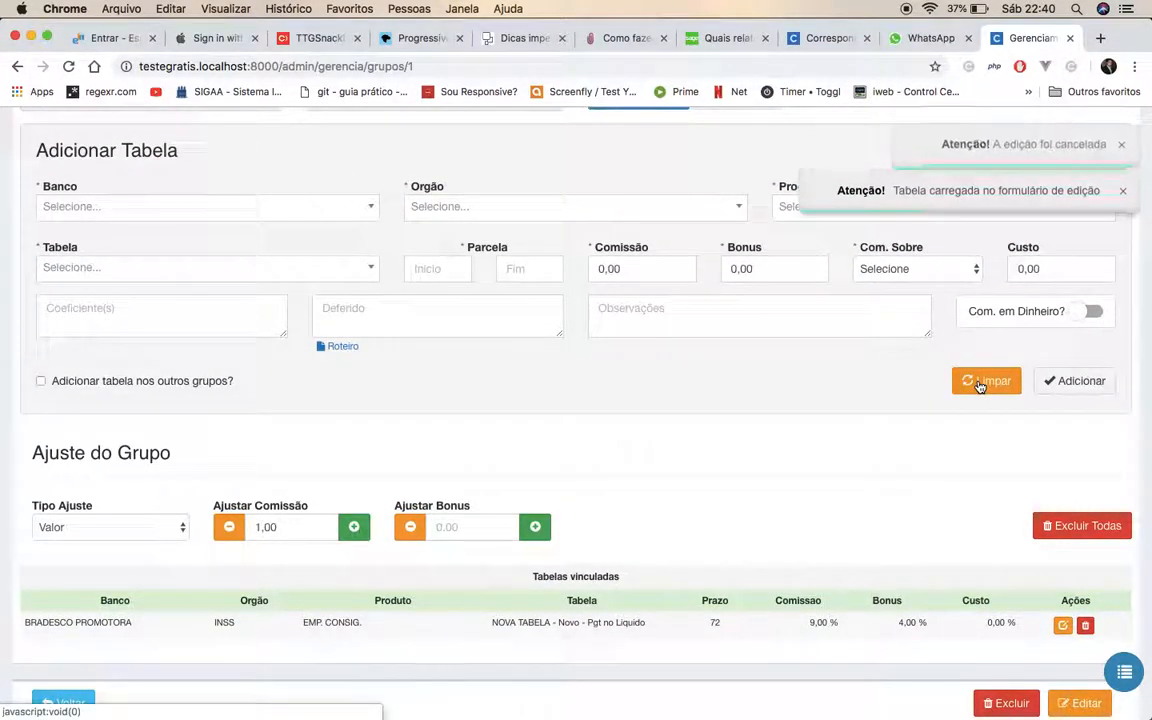
# Try deleting all of the MATRIZ group's linked tables, and cancel at the confirmation.
pyautogui.click(1086, 625)
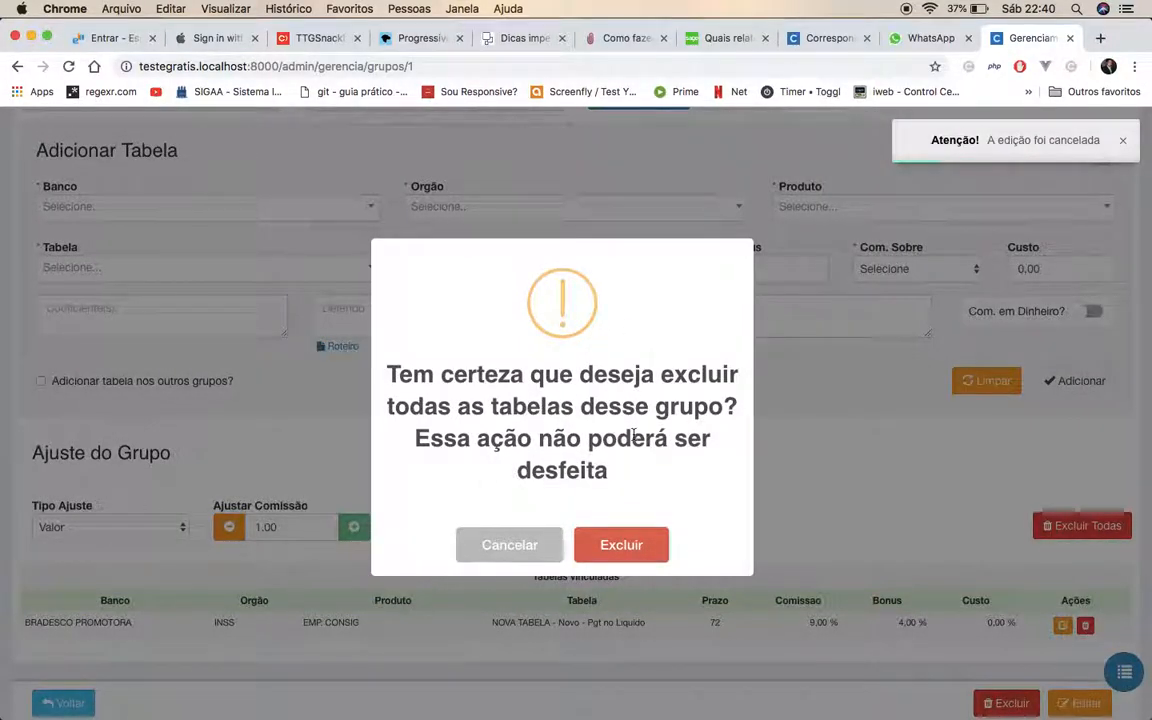
pyautogui.click(513, 545)
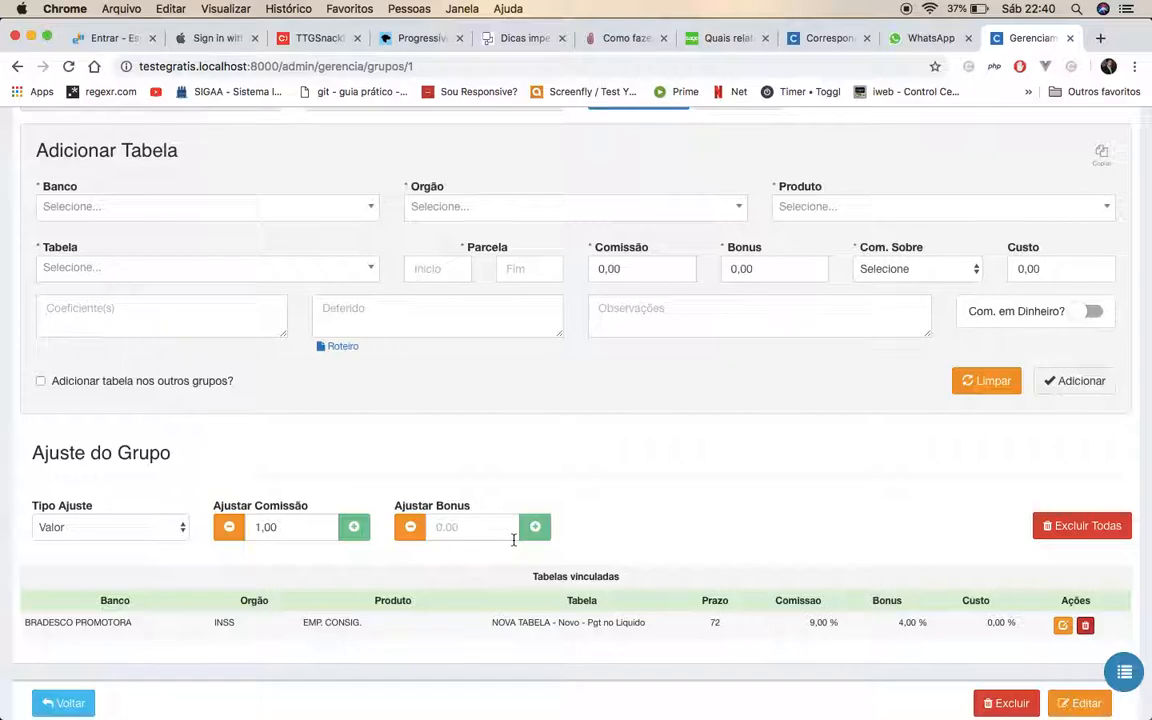
# Return to the groups list and open the GERAL group to examine its linked tables.
pyautogui.scroll(-2, 515, 545)
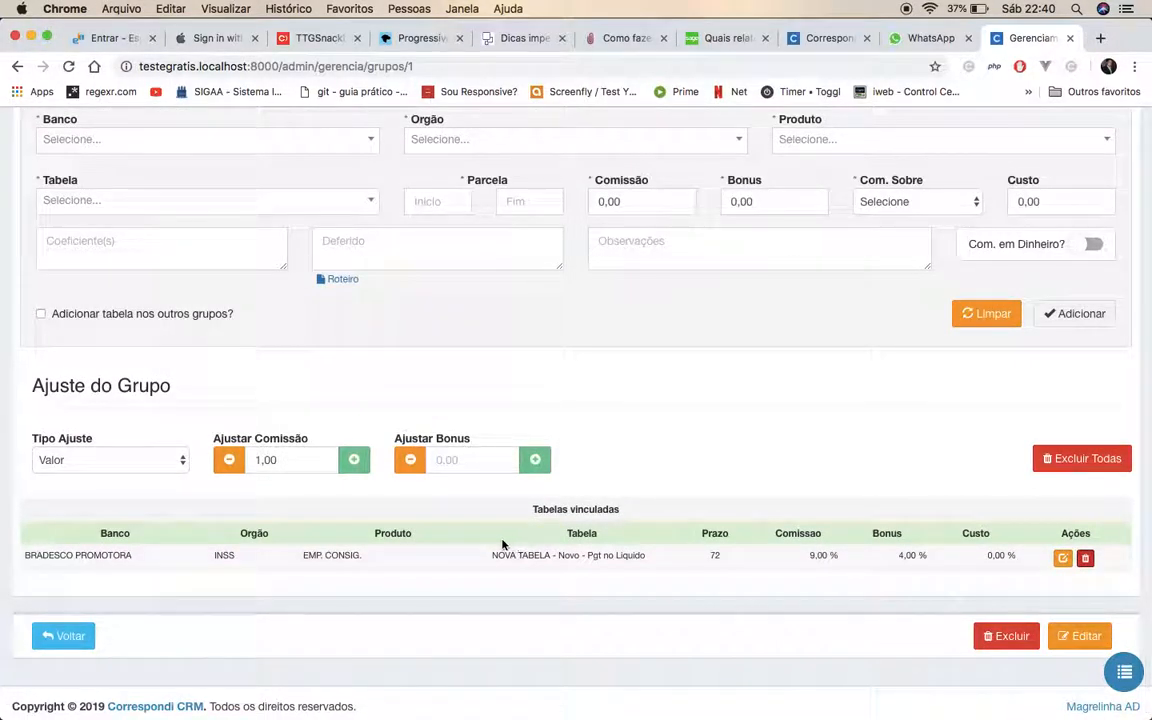
pyautogui.click(70, 638)
pyautogui.scroll(-2, 540, 496)
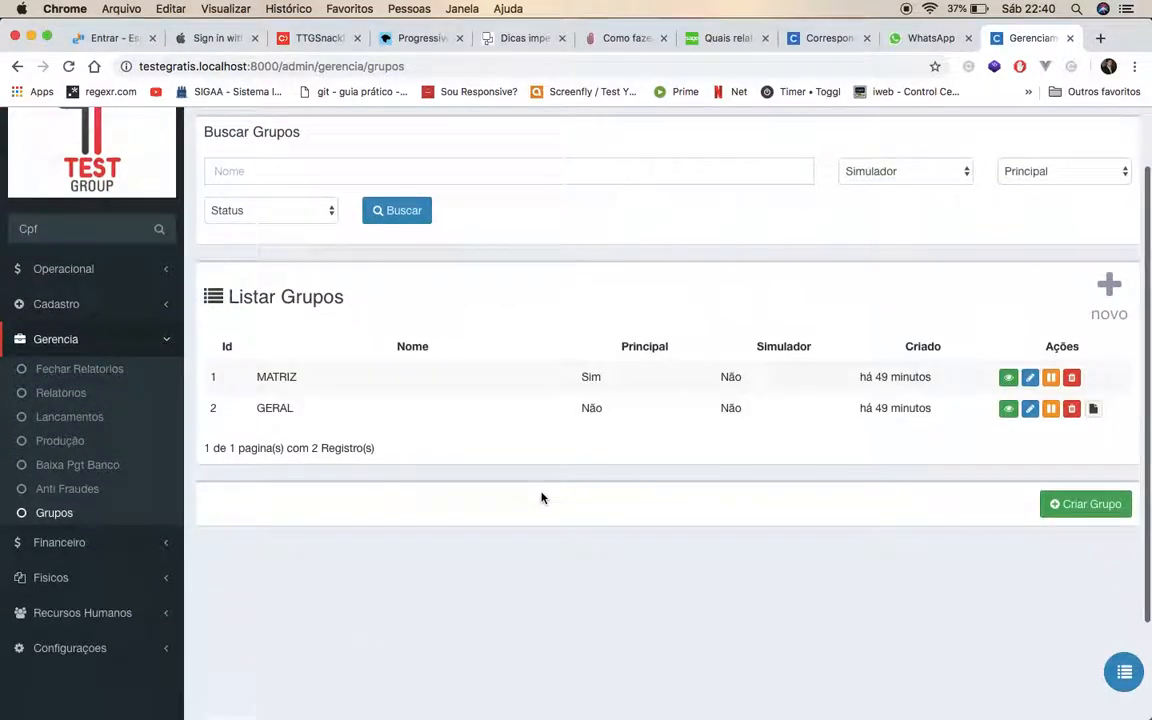
pyautogui.click(1008, 410)
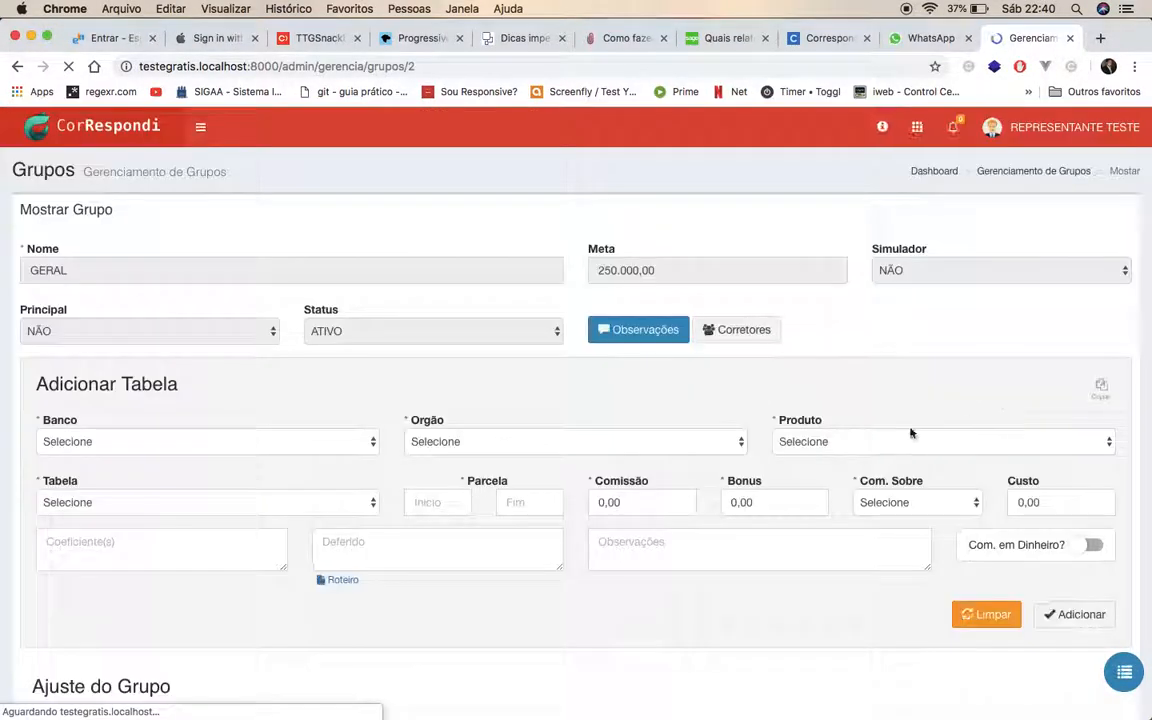
pyautogui.scroll(-5, 717, 504)
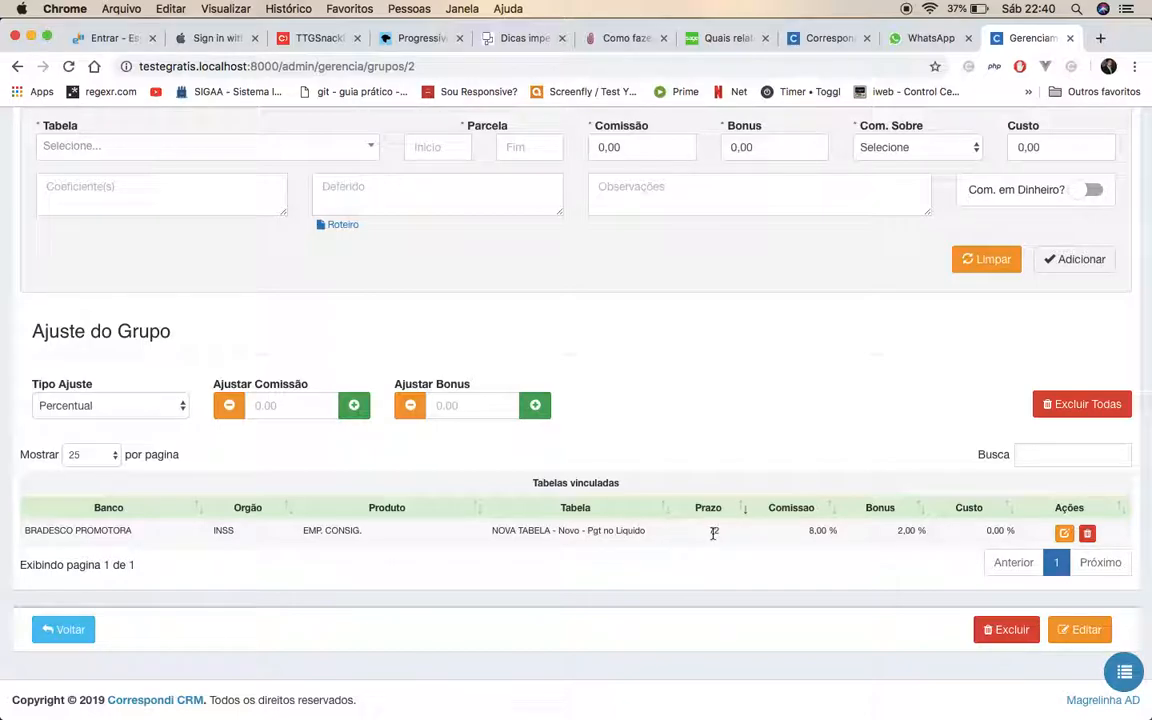
pyautogui.moveTo(711, 534)
# Review the rows-per-page options of the Tabelas vinculadas list without changing the selection.
pyautogui.click(100, 455)
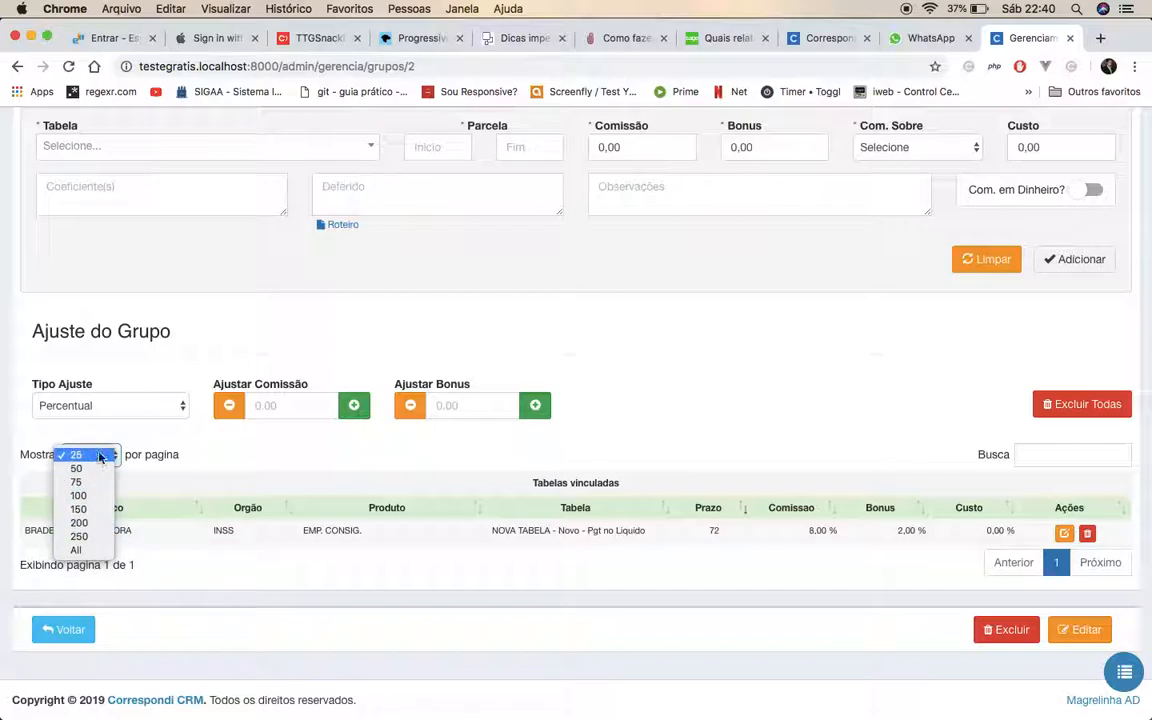
pyautogui.click(100, 456)
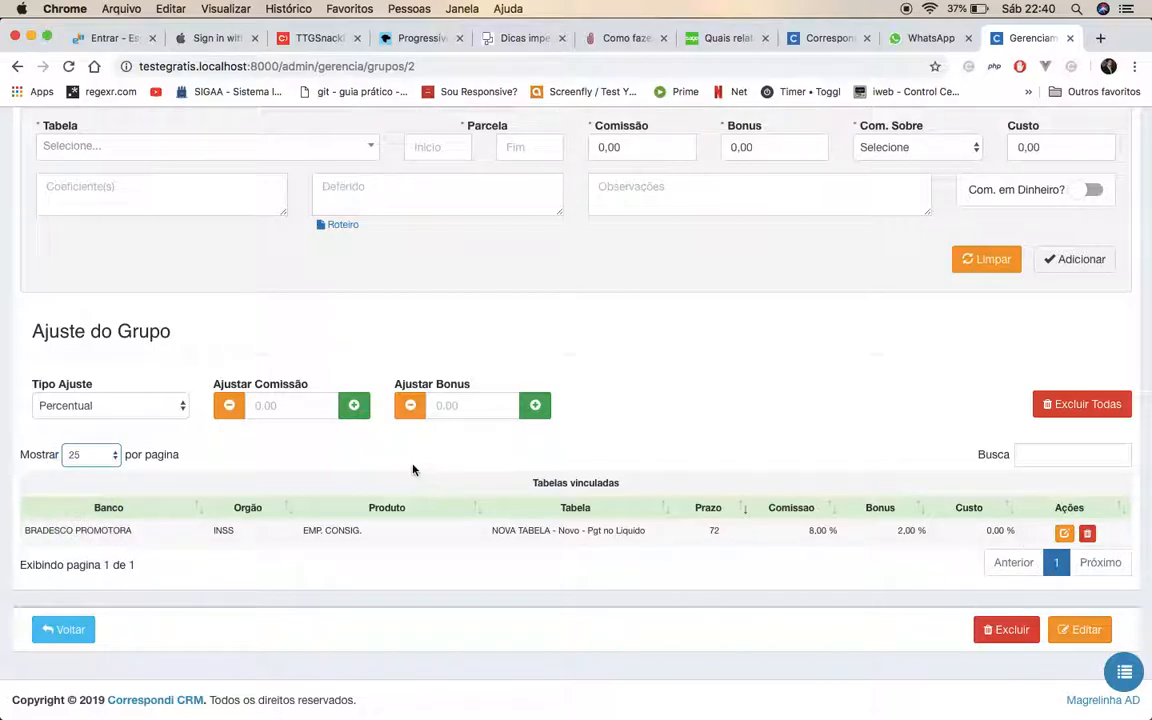
pyautogui.click(100, 456)
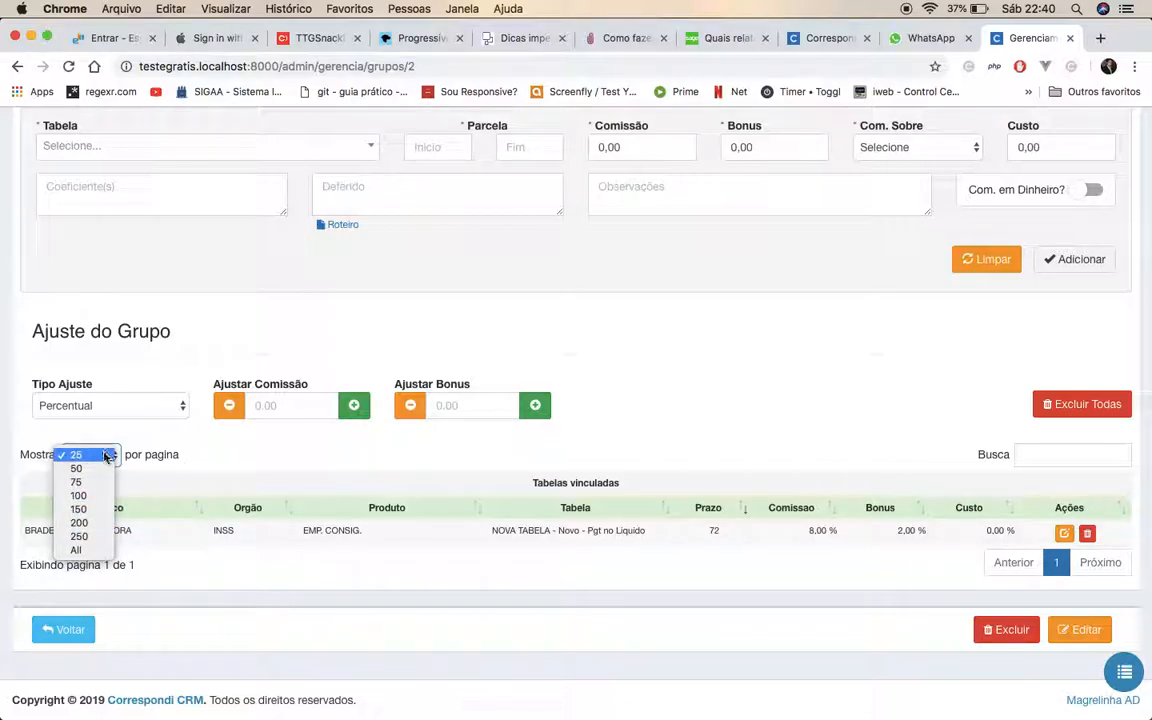
pyautogui.click(106, 456)
# Search the GERAL group's linked tables for "inss" and for "sia", and clear the search.
pyautogui.click(1053, 458)
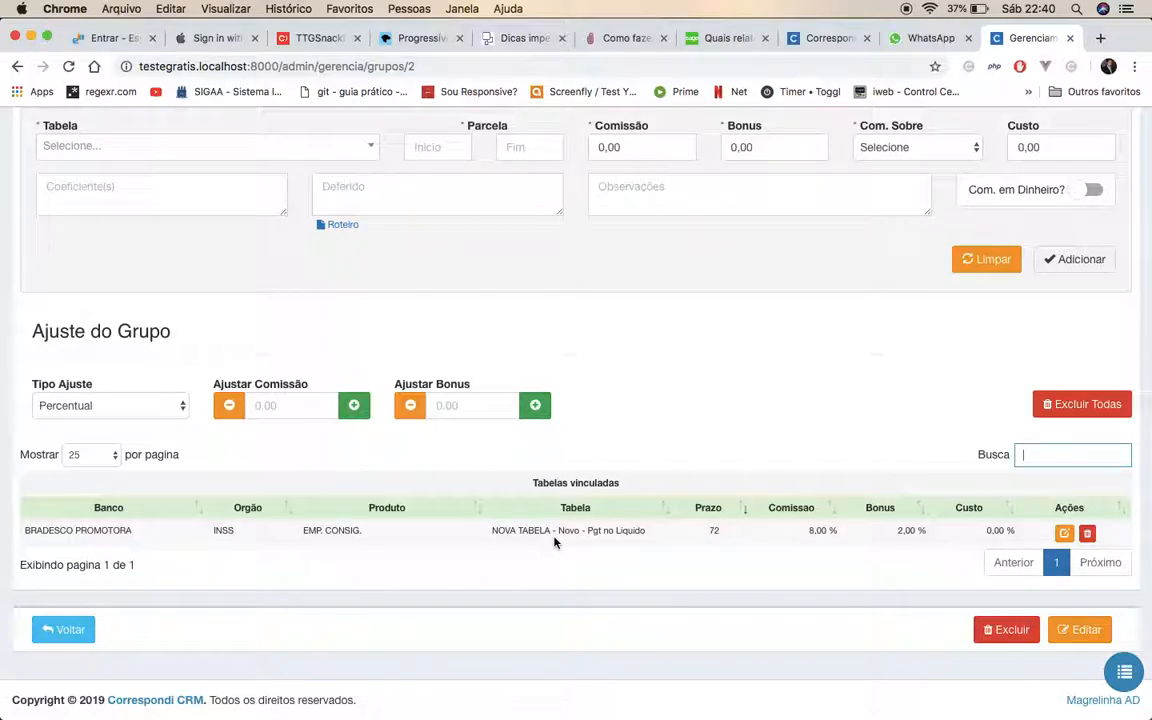
pyautogui.write('inss')
pyautogui.press('BackSpace')
pyautogui.write('sia')
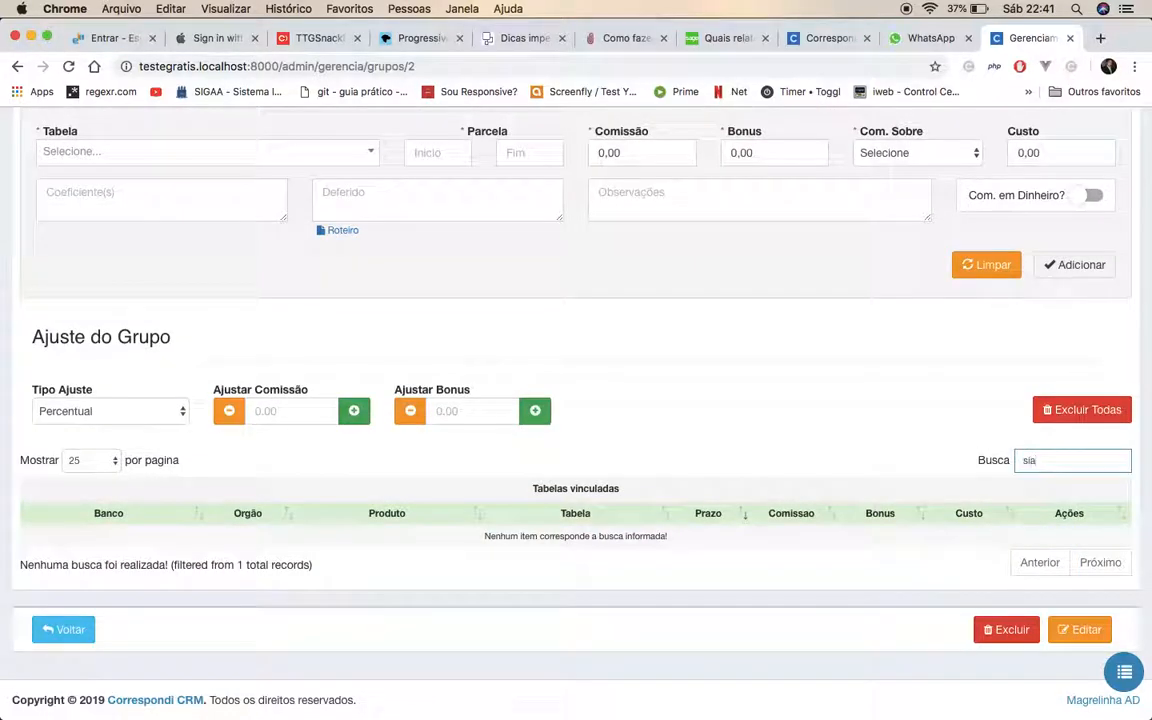
pyautogui.press('BackSpace')
pyautogui.press('BackSpace')
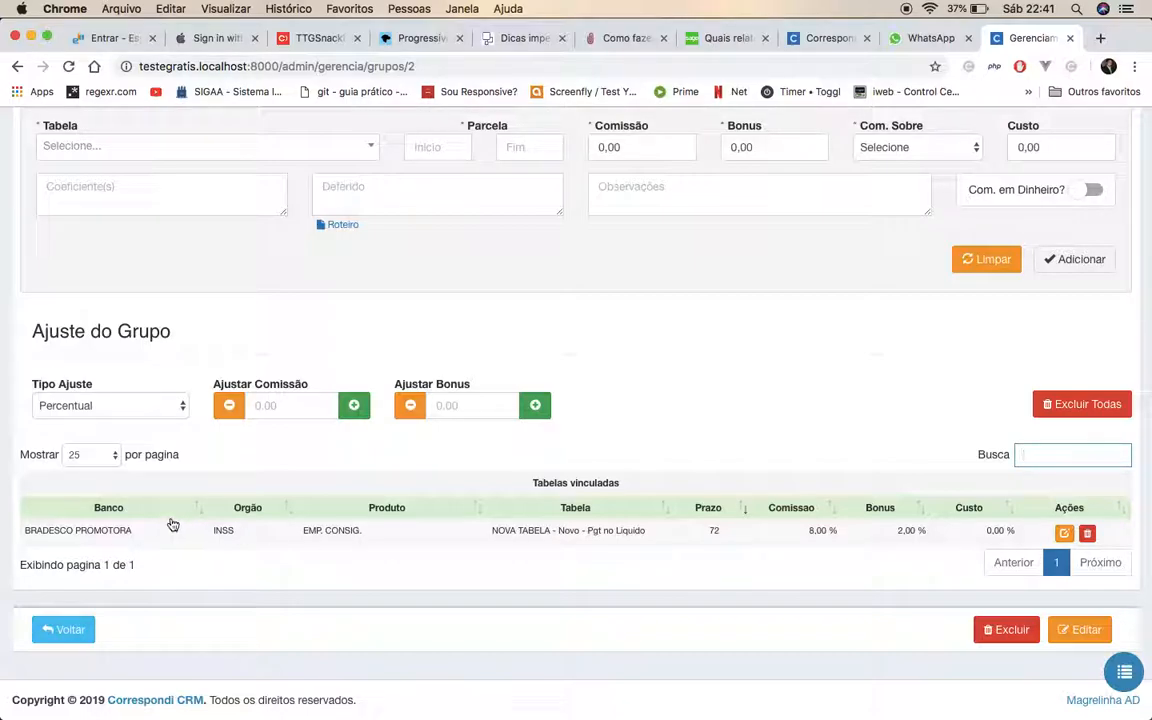
# Return to the groups list and open the MATRIZ group at its Adicionar Tabela form.
pyautogui.click(72, 636)
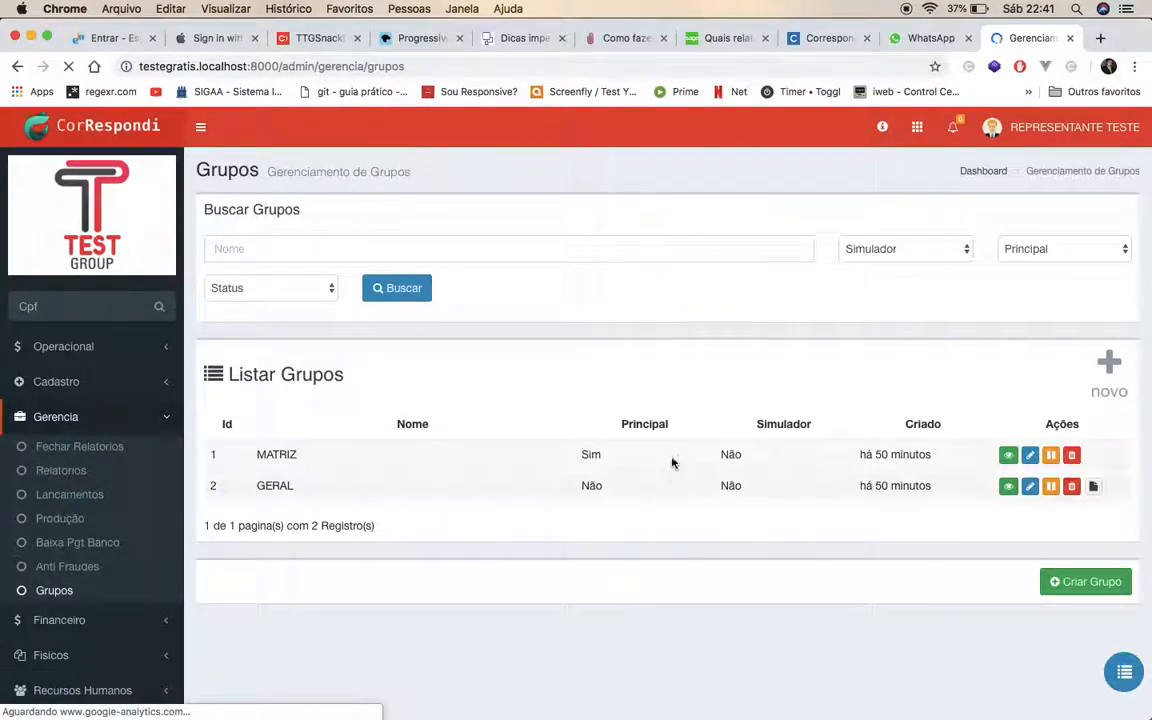
pyautogui.click(1008, 455)
pyautogui.scroll(-2, 652, 410)
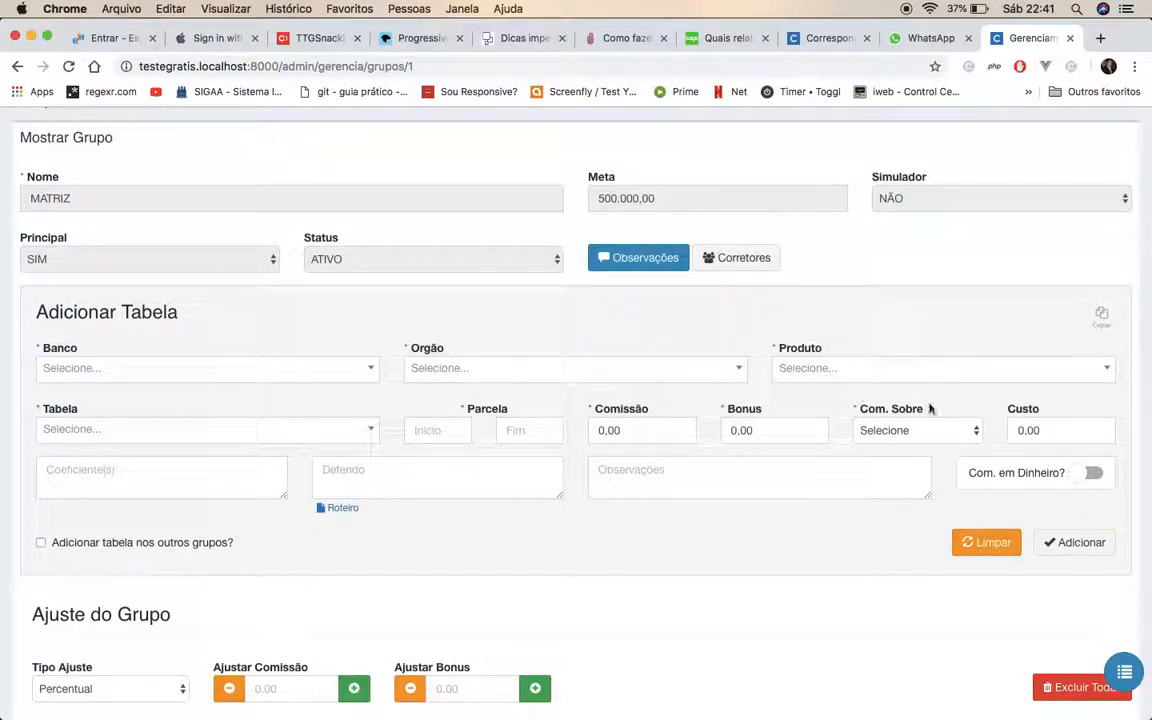
pyautogui.scroll(-5, 687, 477)
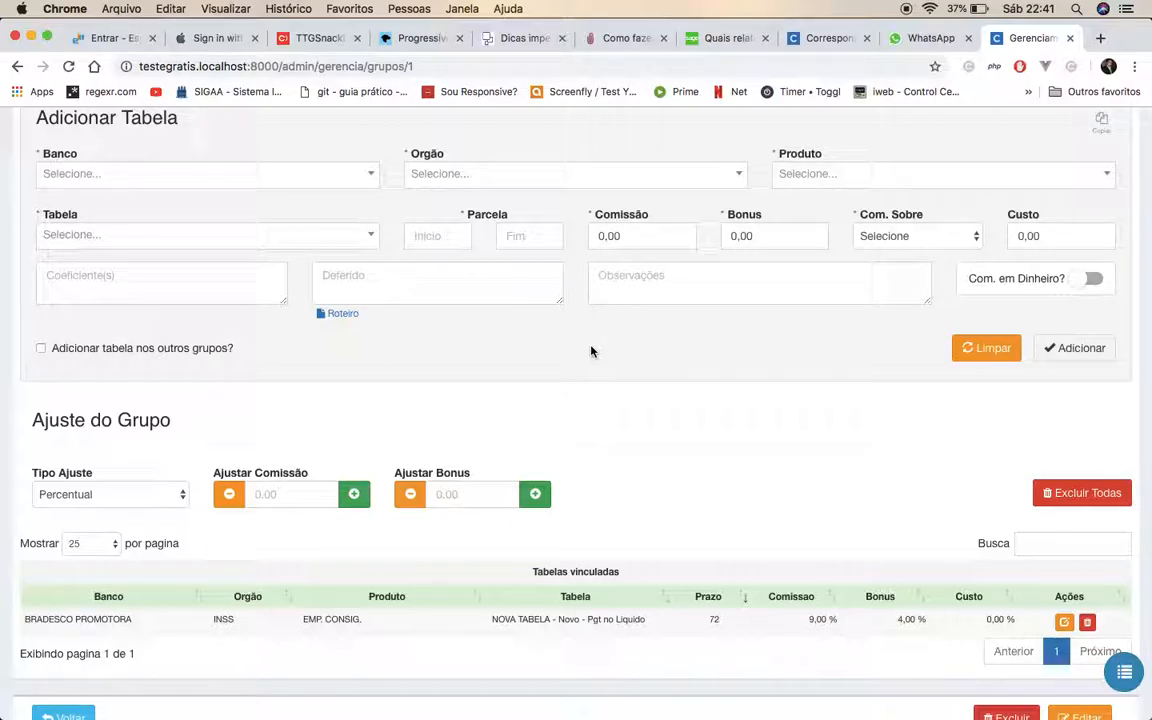
pyautogui.scroll(1, 591, 351)
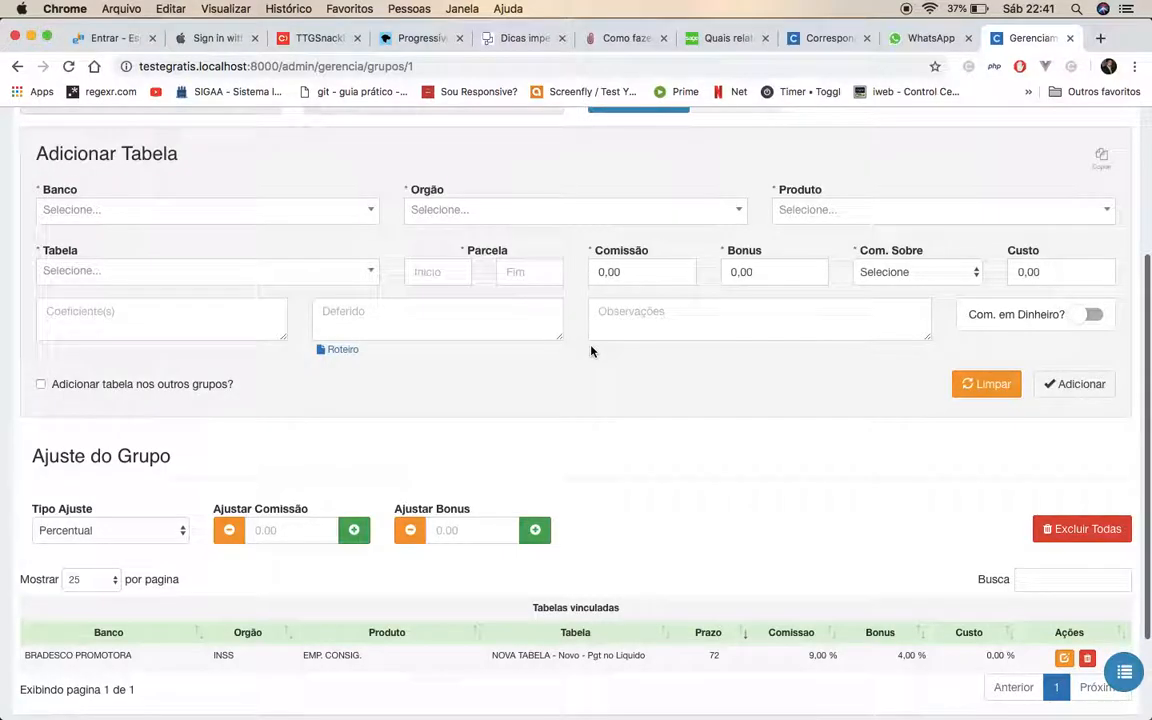
# For the new MATRIZ table, choose bank BV FINANCEIRA, agency SIAPE, product EMP. CONSIG. and table TABELA DE EXEMPLO - Novo.
pyautogui.click(344, 214)
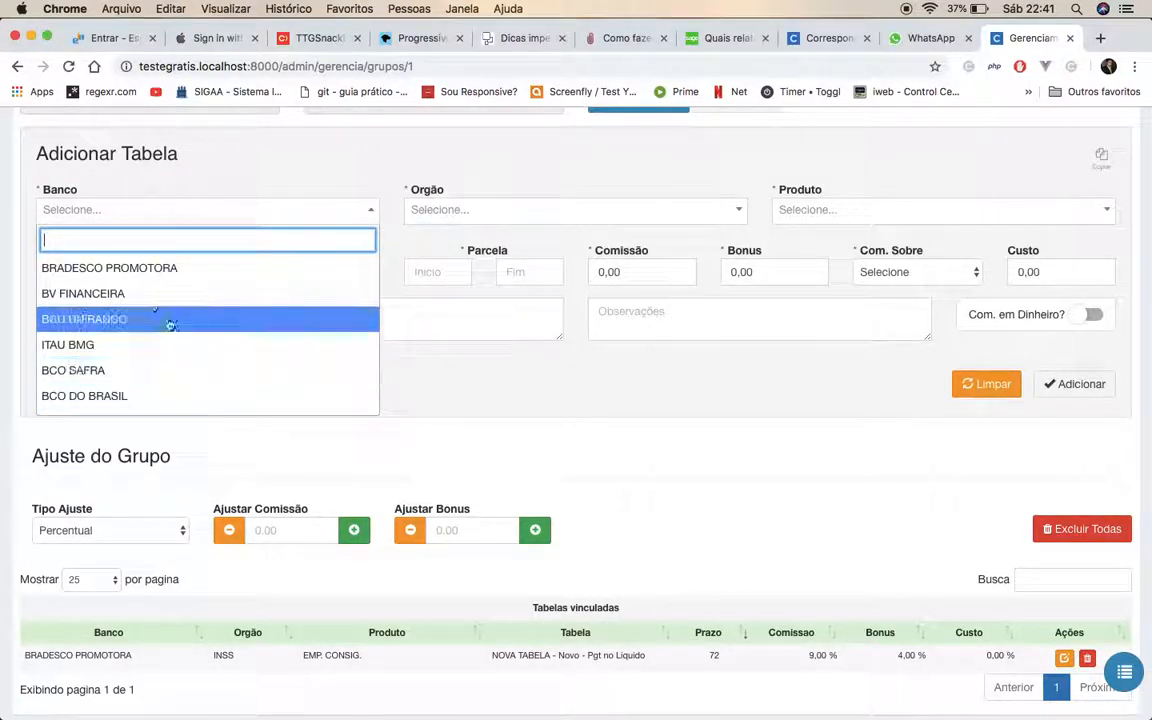
pyautogui.click(184, 294)
pyautogui.click(445, 211)
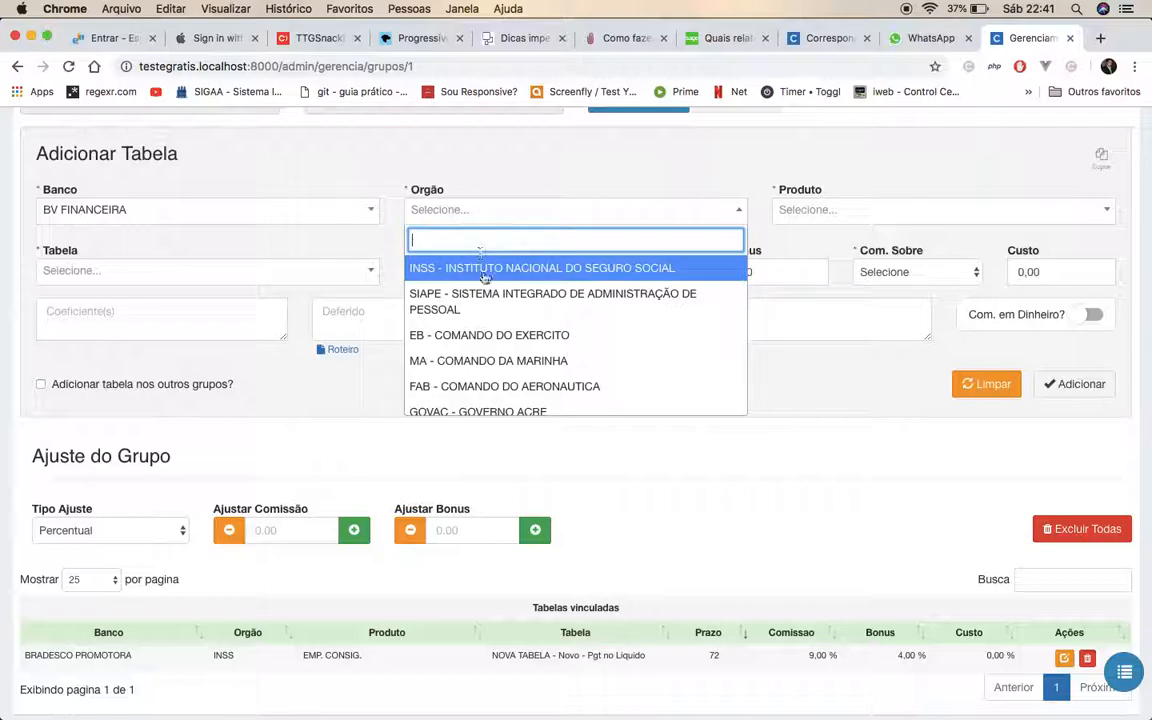
pyautogui.click(476, 304)
pyautogui.click(840, 213)
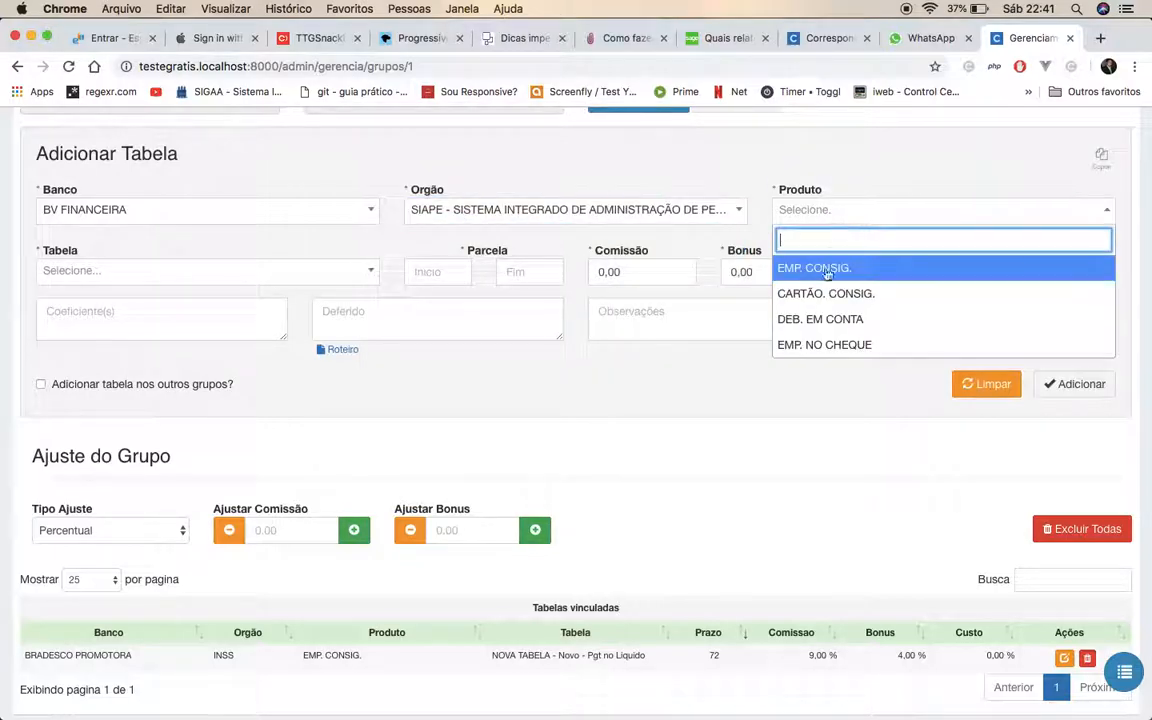
pyautogui.click(824, 268)
pyautogui.click(272, 270)
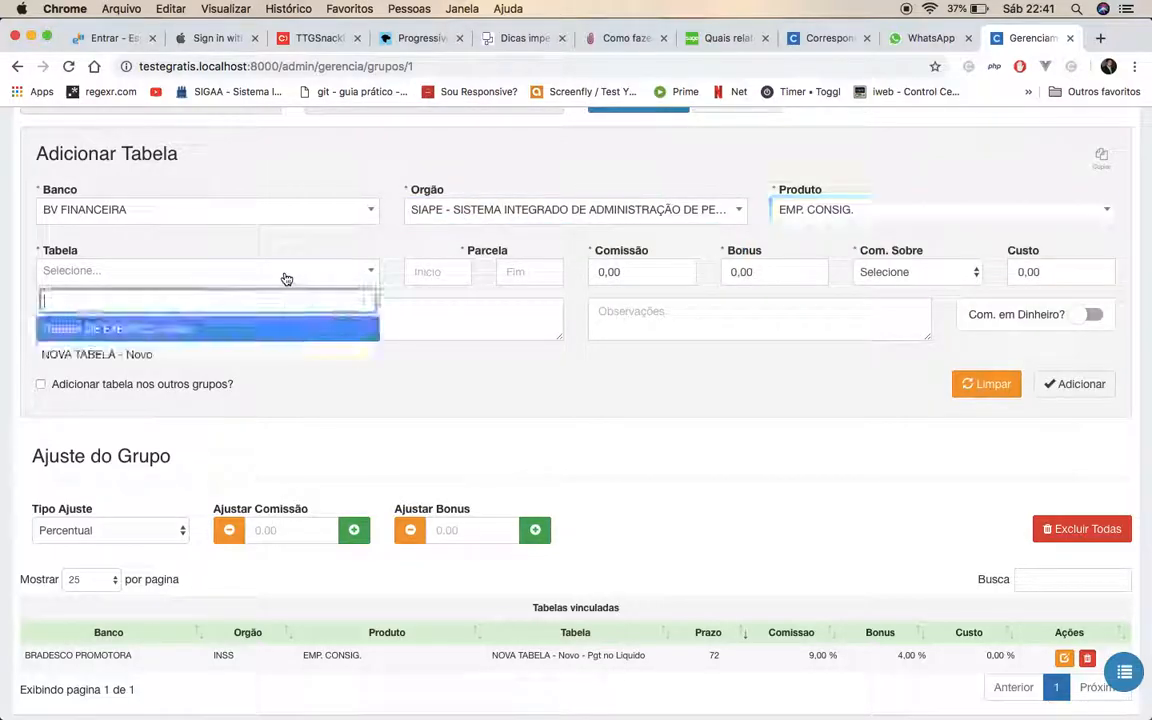
pyautogui.click(141, 334)
# Set the new table's installments from 96 to 96 and its commission to 12,00, calculated on Liquido.
pyautogui.click(431, 272)
pyautogui.write('96')
pyautogui.press('Tab')
pyautogui.write('96')
pyautogui.click(643, 277)
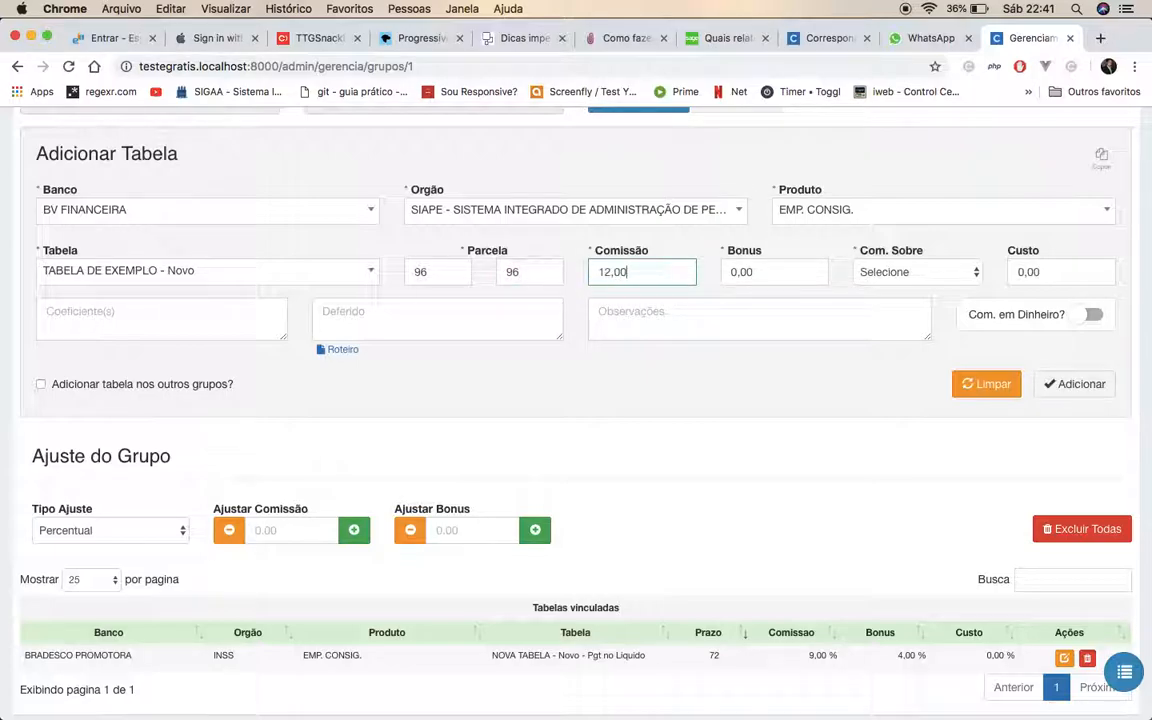
pyautogui.click(918, 271)
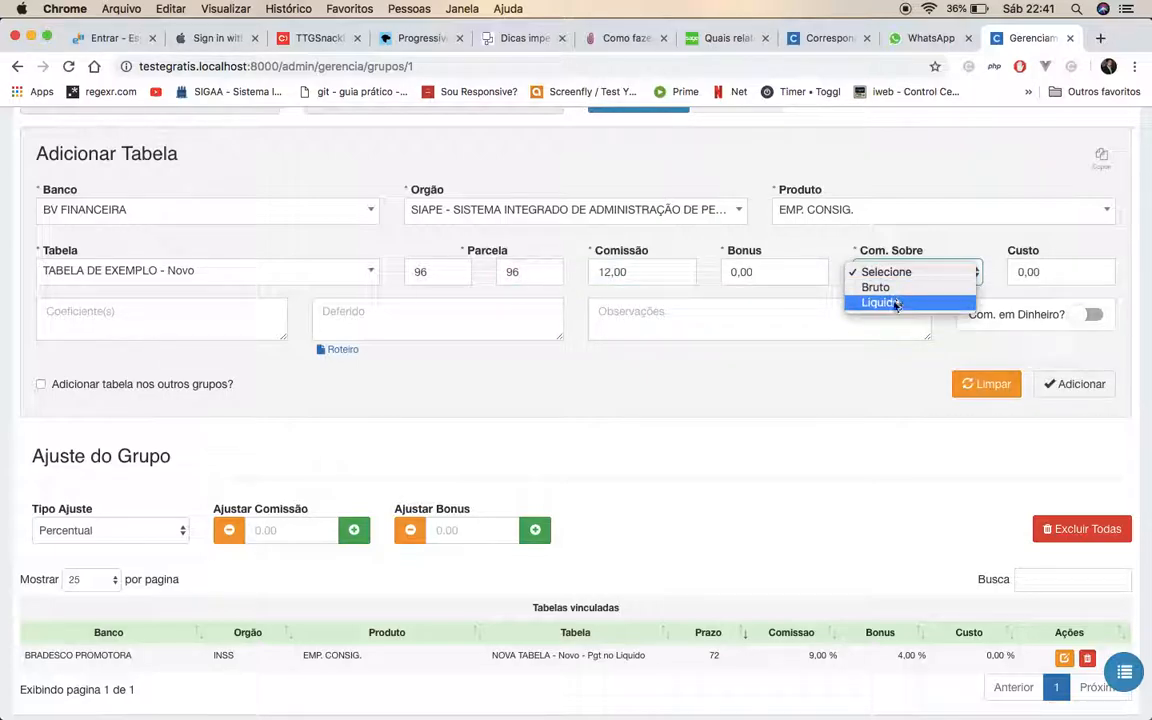
pyautogui.click(893, 301)
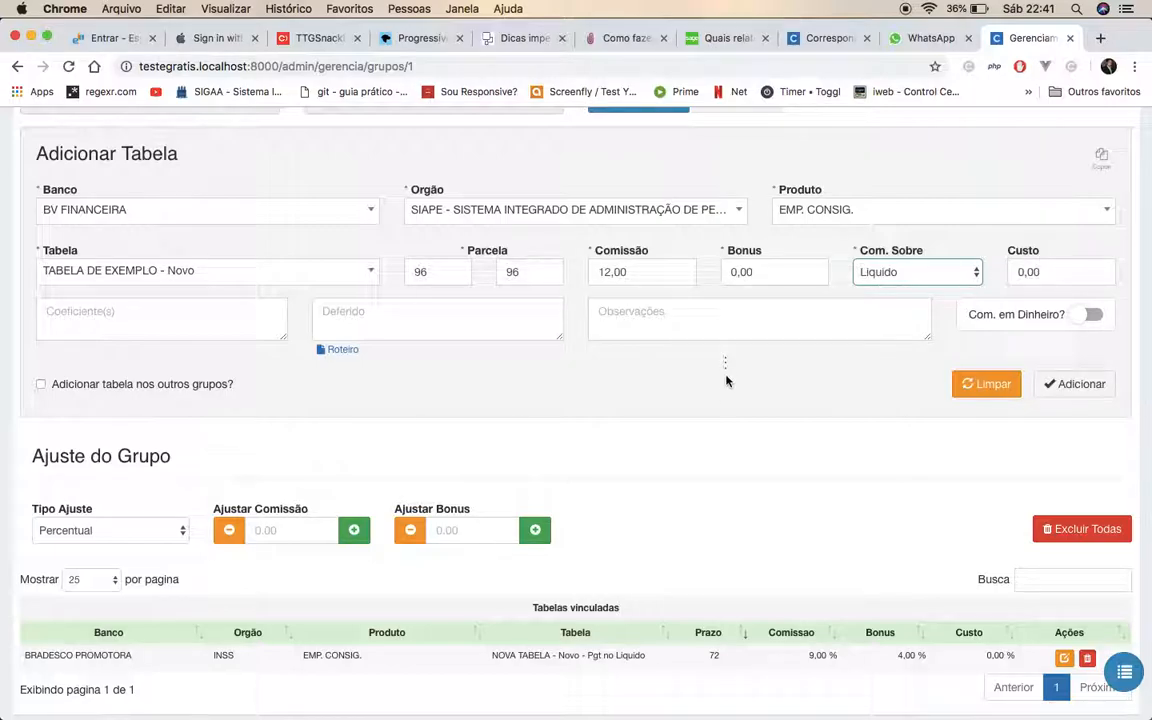
# Add the filled-in BV FINANCEIRA table to the MATRIZ group and close the message dialog.
pyautogui.click(1068, 387)
pyautogui.click(676, 506)
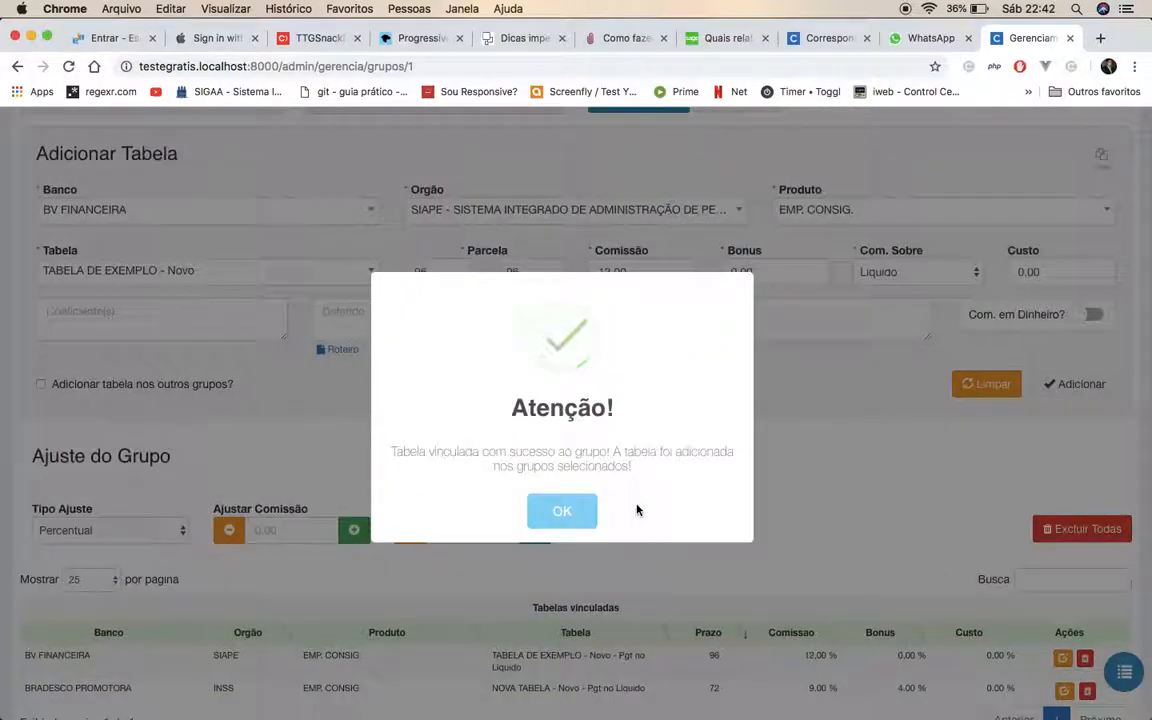
pyautogui.click(572, 513)
# Return to the groups list and open the GERAL group at its Adicionar Tabela form.
pyautogui.scroll(-3, 572, 518)
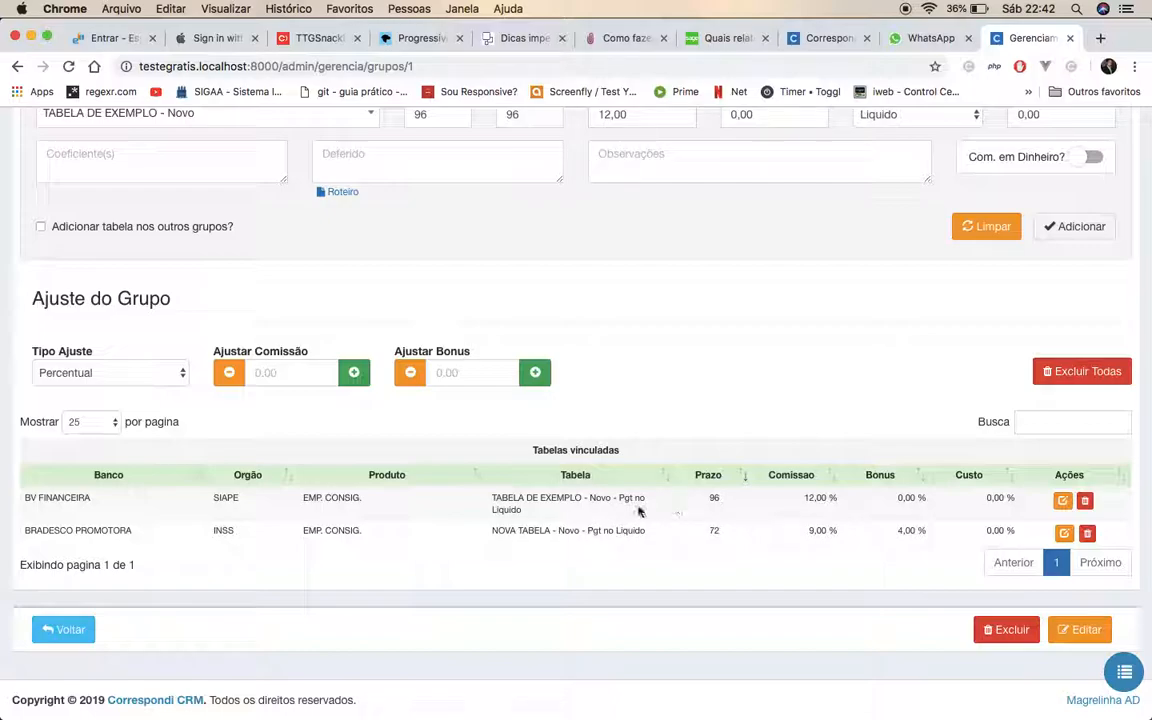
pyautogui.click(72, 629)
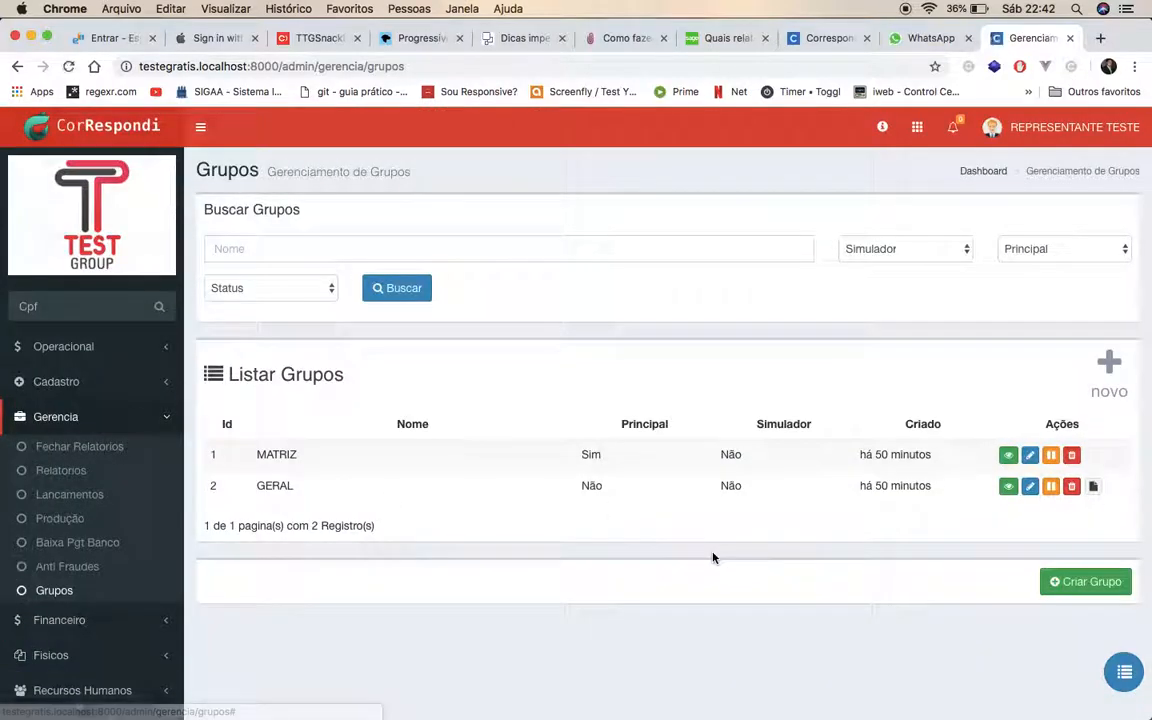
pyautogui.click(1008, 486)
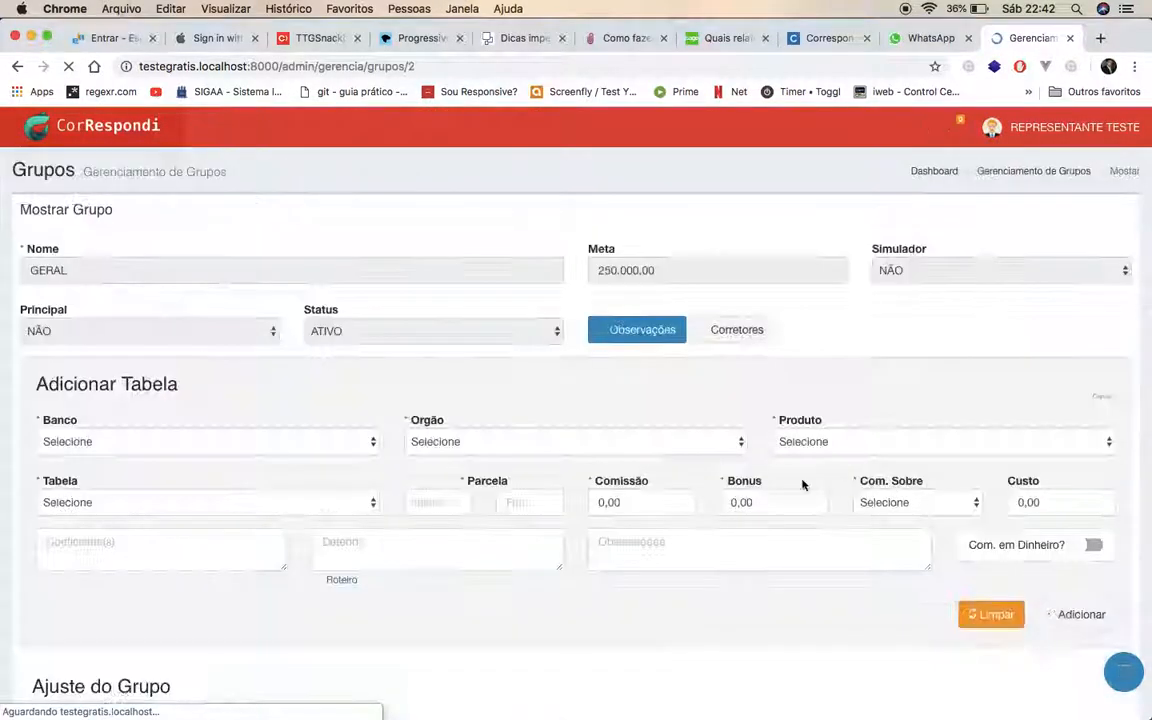
pyautogui.scroll(-7, 686, 460)
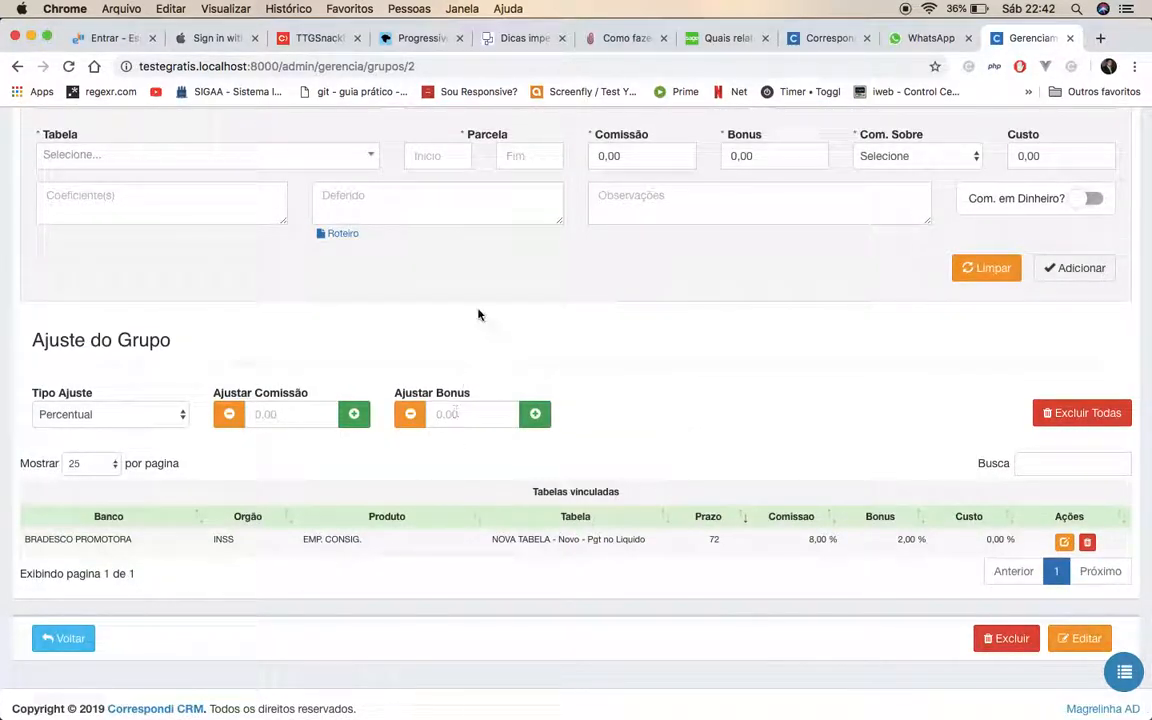
pyautogui.scroll(2, 478, 314)
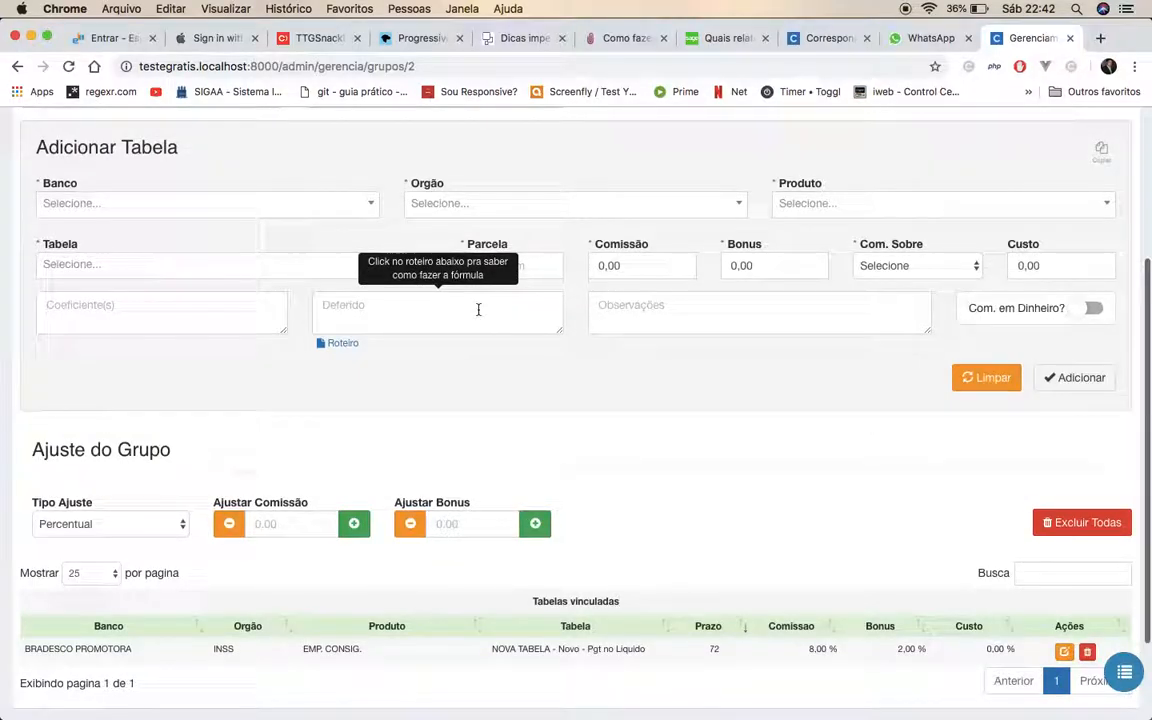
# For the new GERAL table, choose bank BV FINANCEIRA, agency SIAPE, product EMP. CONSIG. and table TABELA DE EXEMPLO - Novo.
pyautogui.click(300, 198)
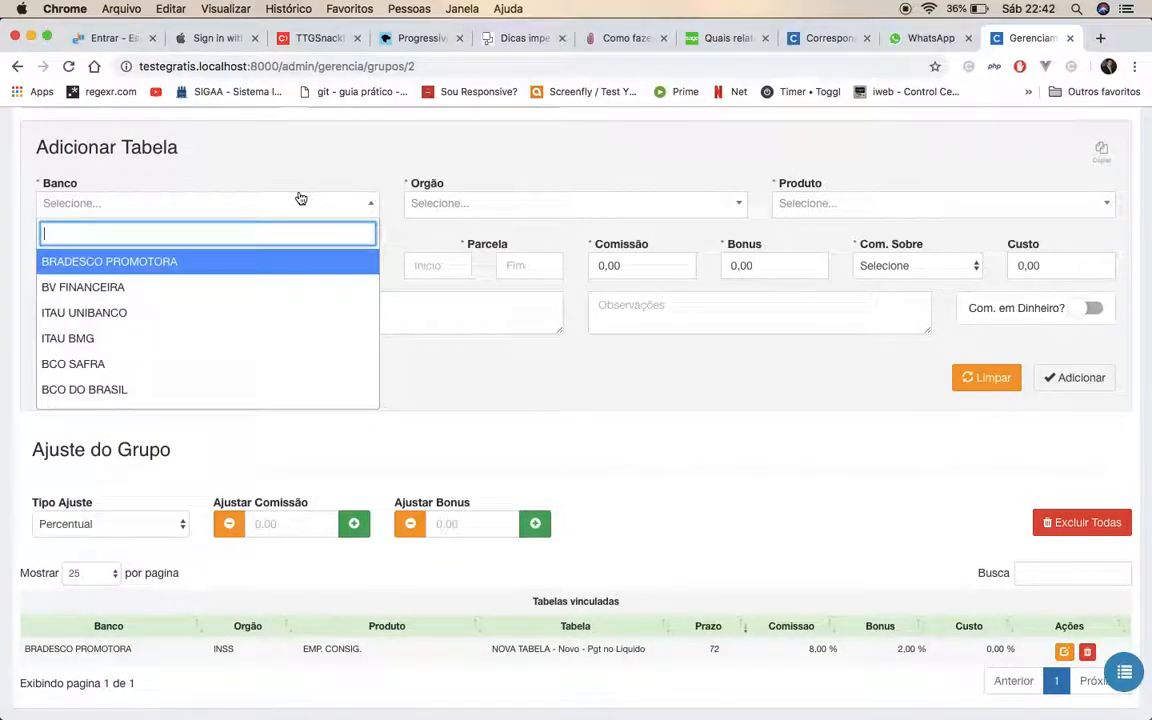
pyautogui.click(145, 282)
pyautogui.click(444, 206)
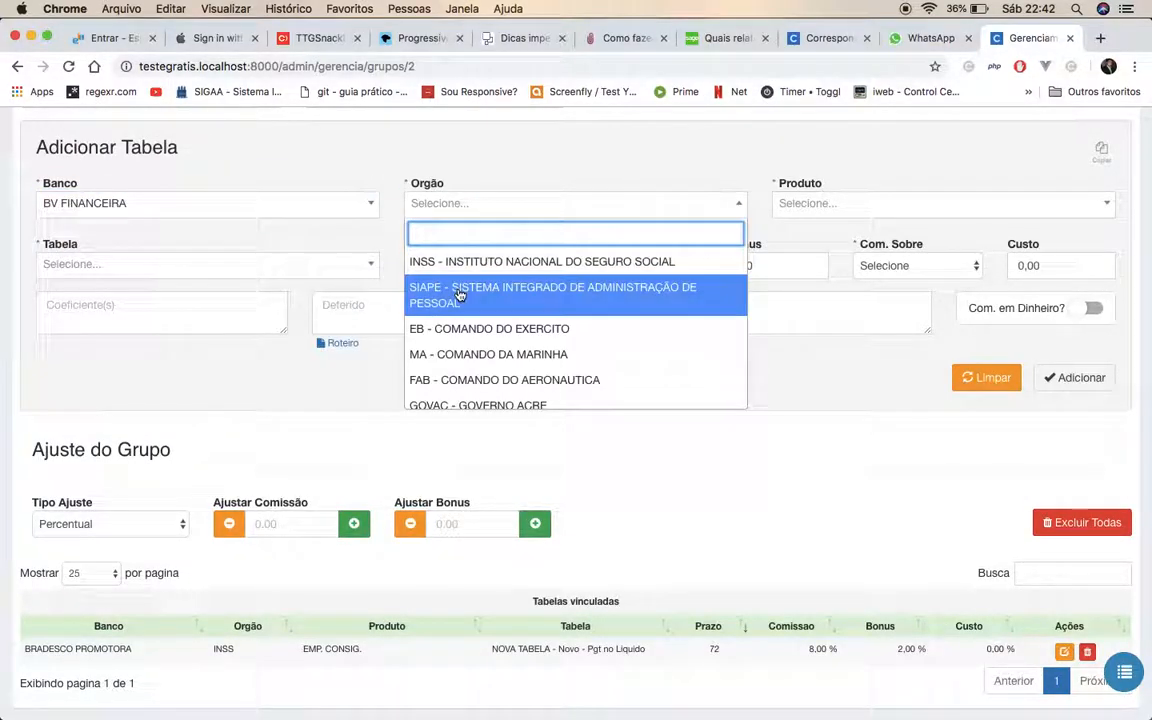
pyautogui.click(420, 290)
pyautogui.click(855, 204)
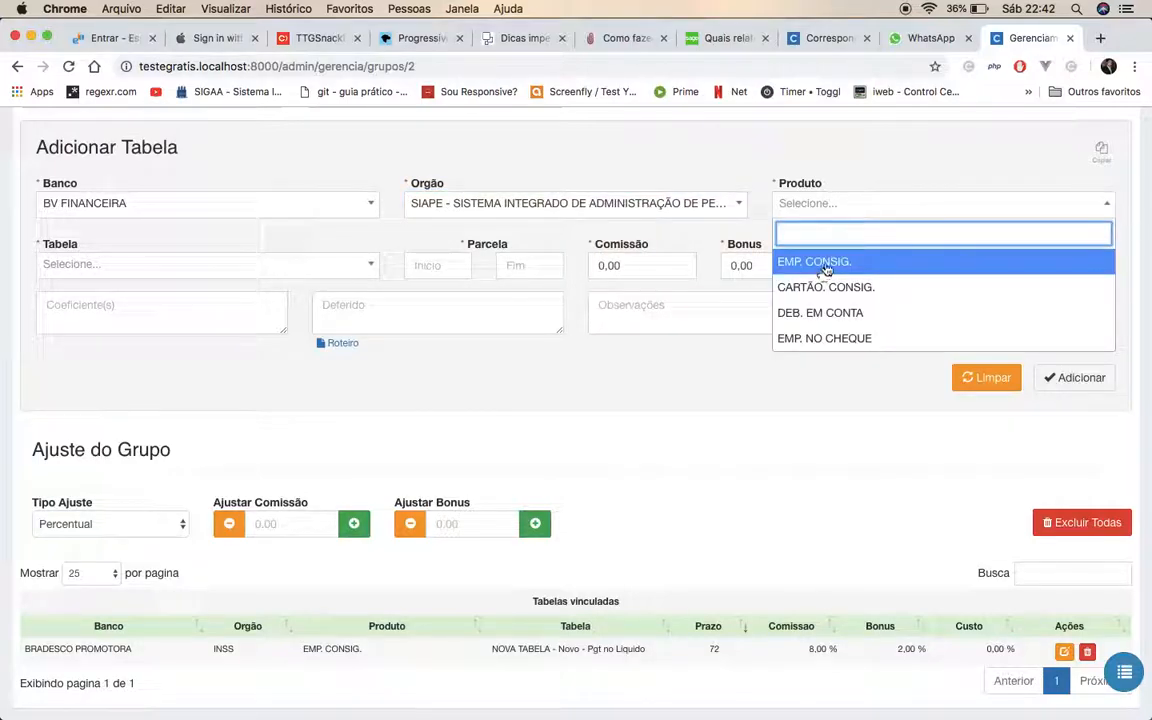
pyautogui.click(789, 259)
pyautogui.click(240, 267)
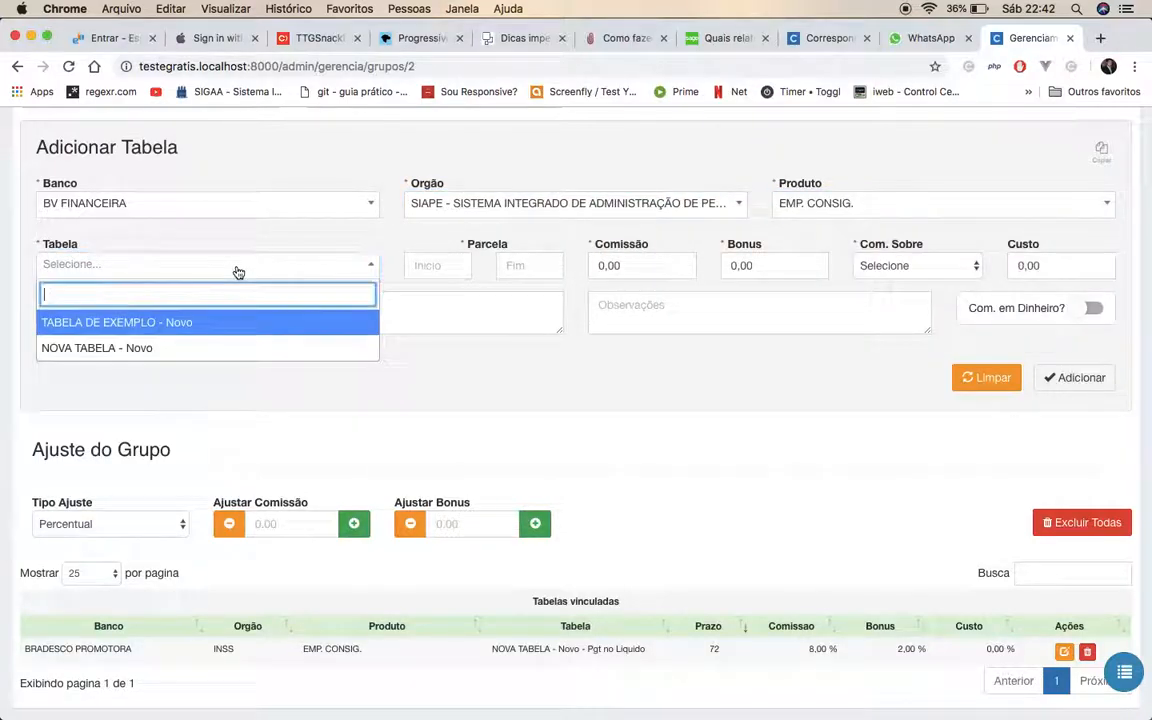
pyautogui.click(123, 321)
# Set the new GERAL table's installments from 96 to 96 and its commission to 8,00, calculated on Liquido.
pyautogui.click(425, 267)
pyautogui.write('96')
pyautogui.press('Tab')
pyautogui.write('9')
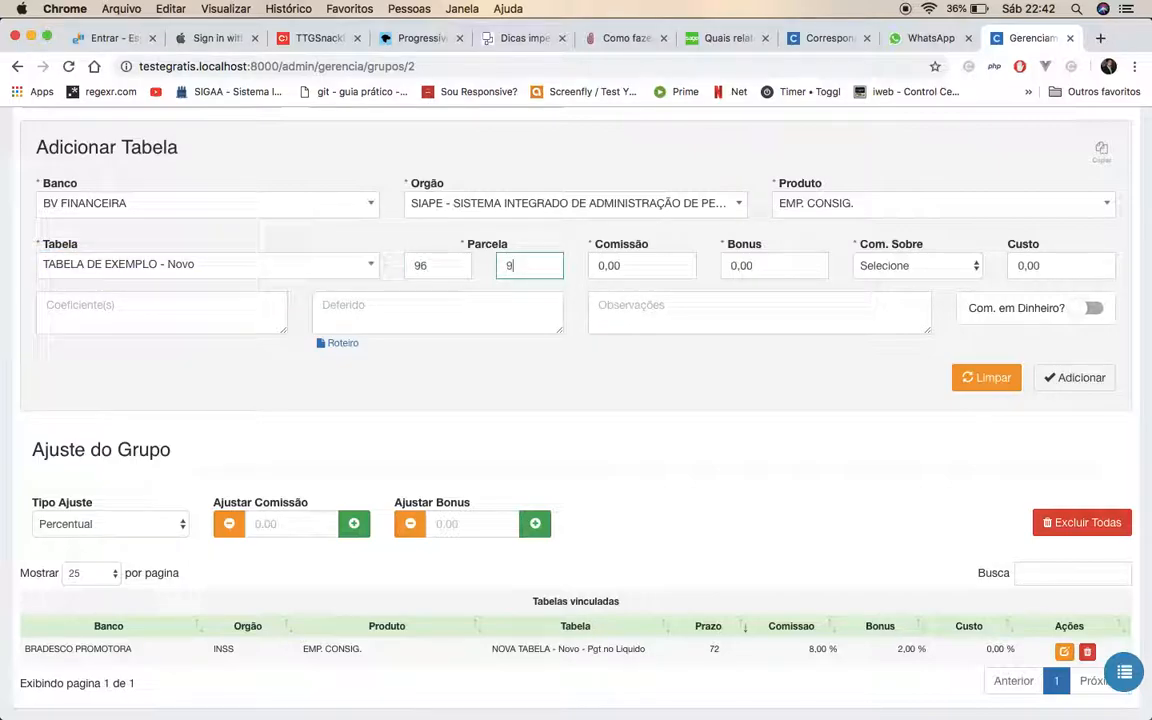
pyautogui.click(653, 268)
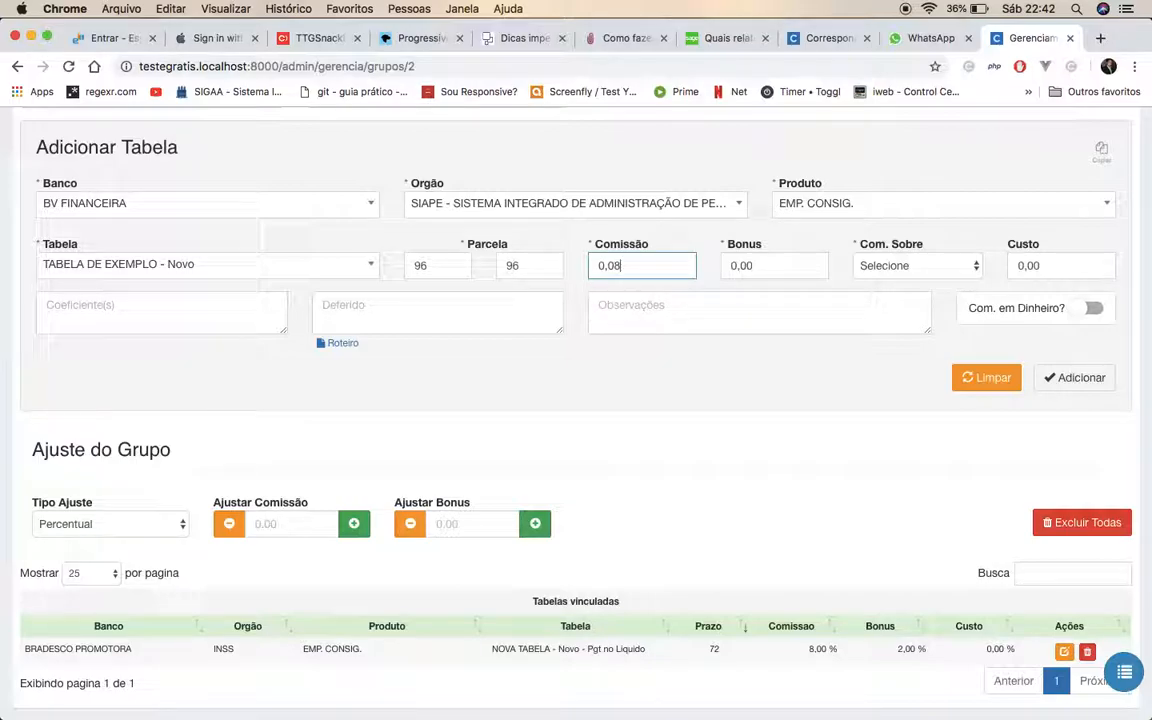
pyautogui.click(909, 267)
pyautogui.click(880, 296)
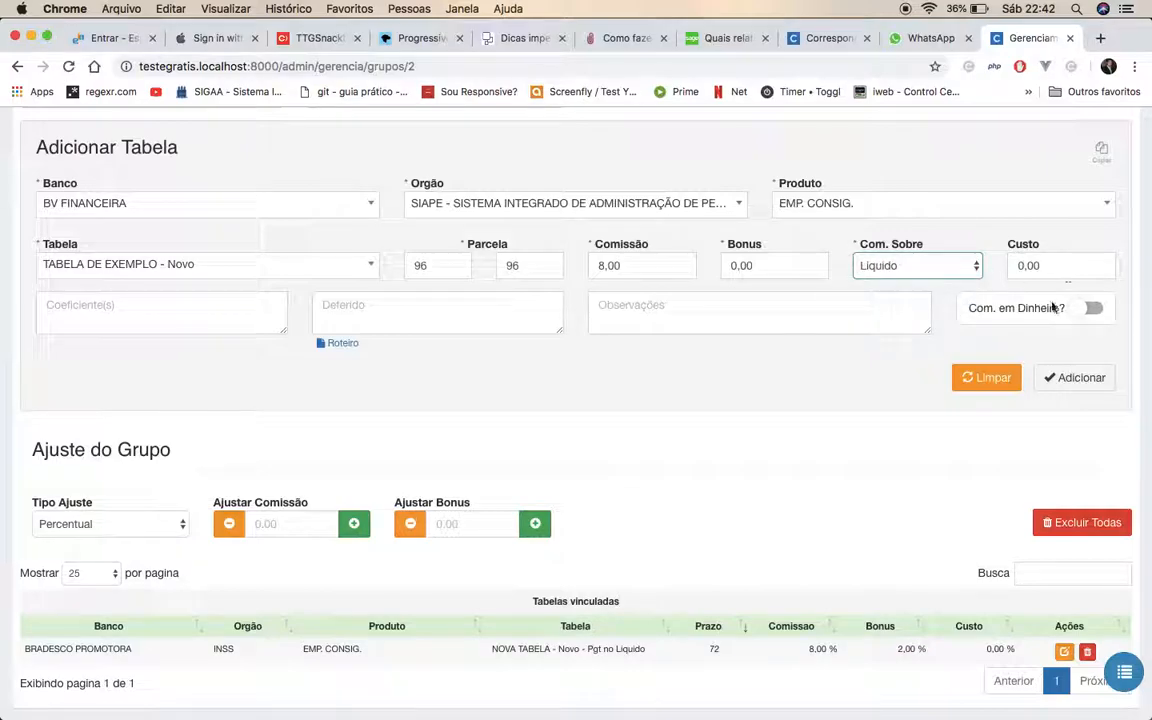
# Add the filled-in BV FINANCEIRA table to the GERAL group and close the message dialog.
pyautogui.click(1060, 378)
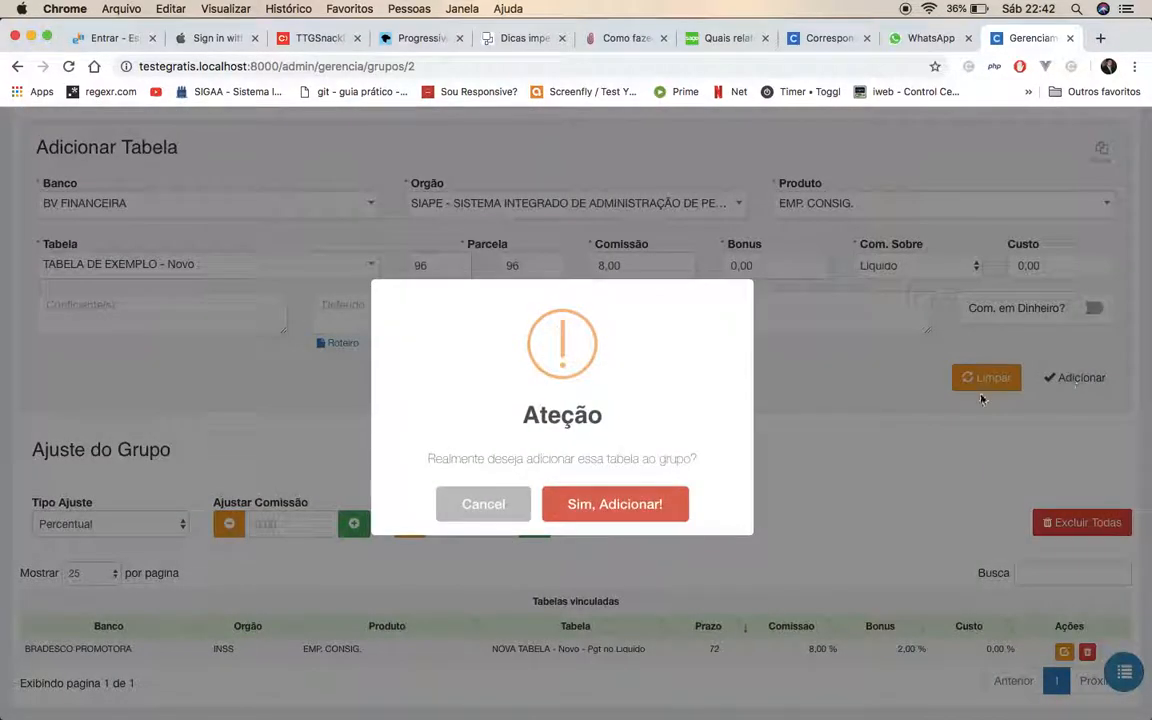
pyautogui.click(620, 505)
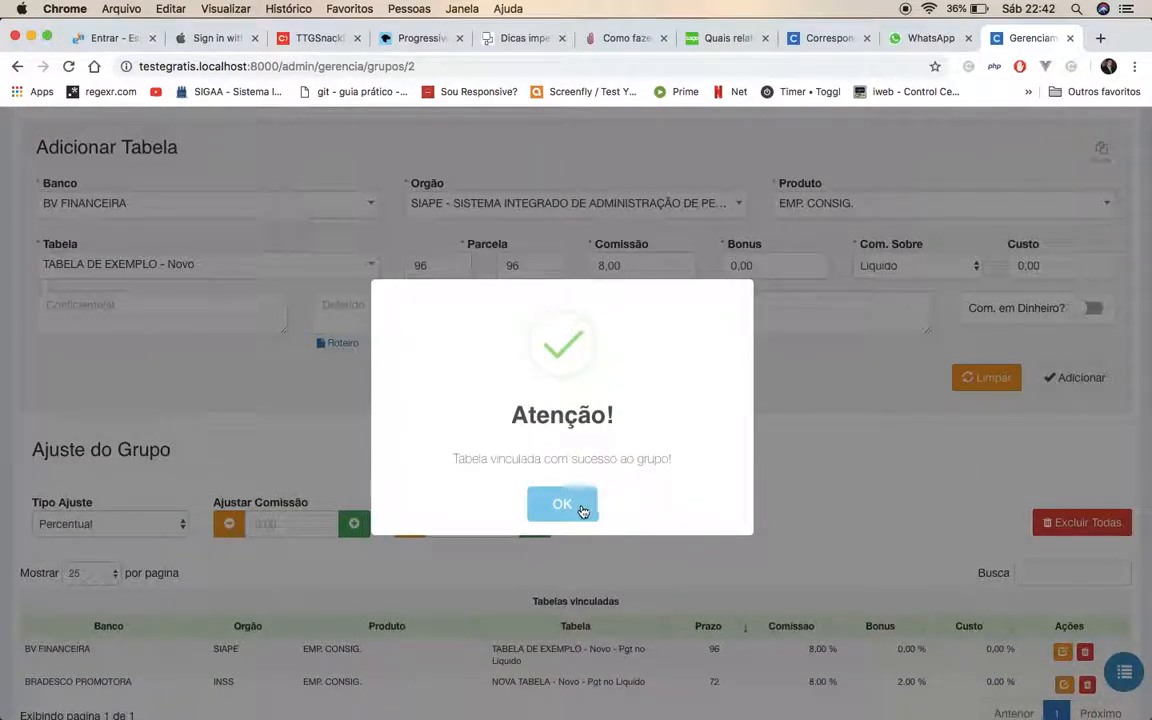
pyautogui.click(583, 505)
pyautogui.scroll(-2, 746, 599)
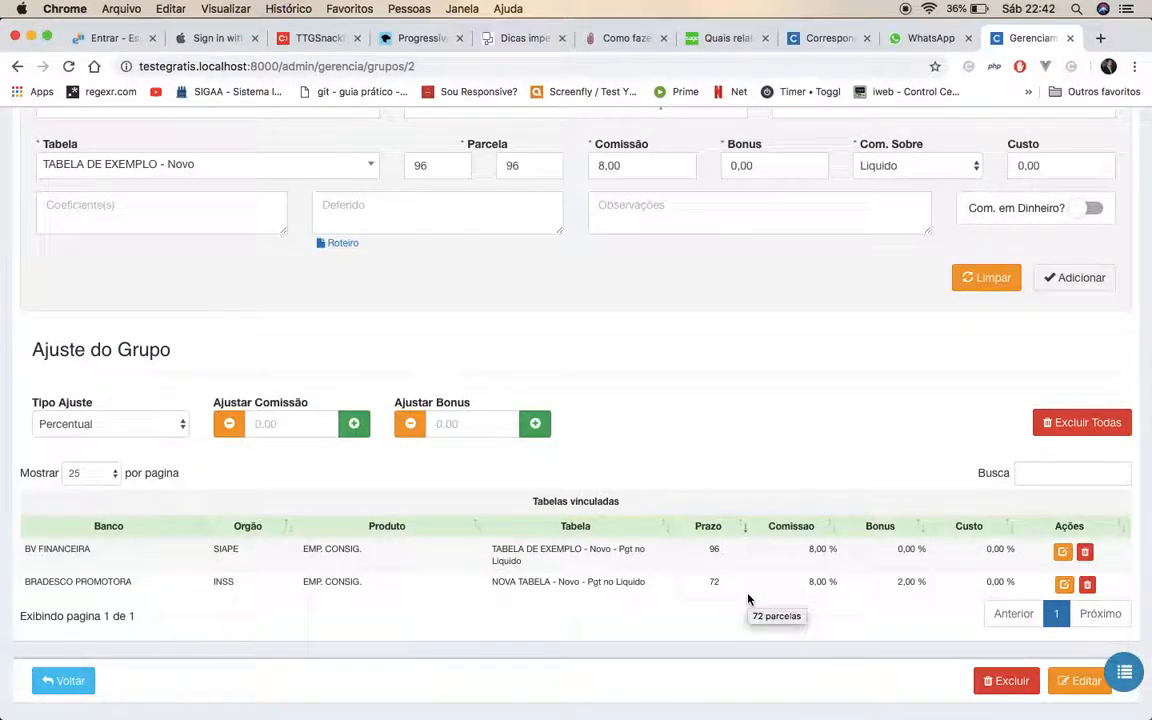
pyautogui.scroll(5, 748, 598)
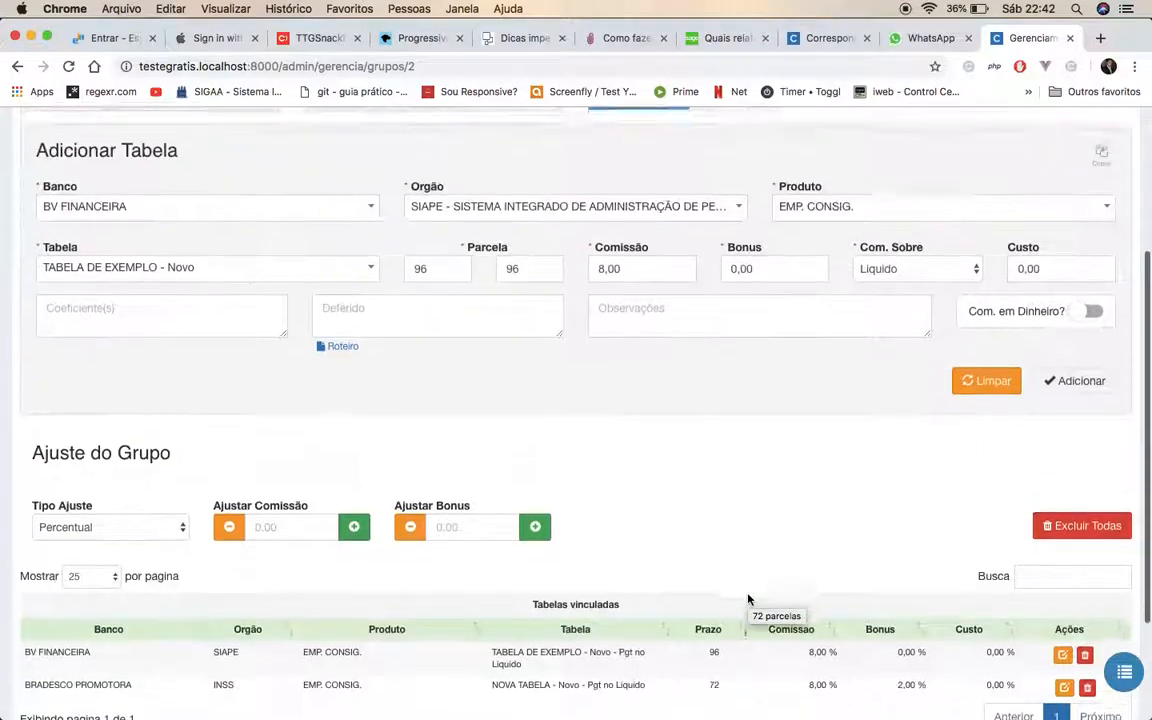
pyautogui.scroll(-6, 748, 599)
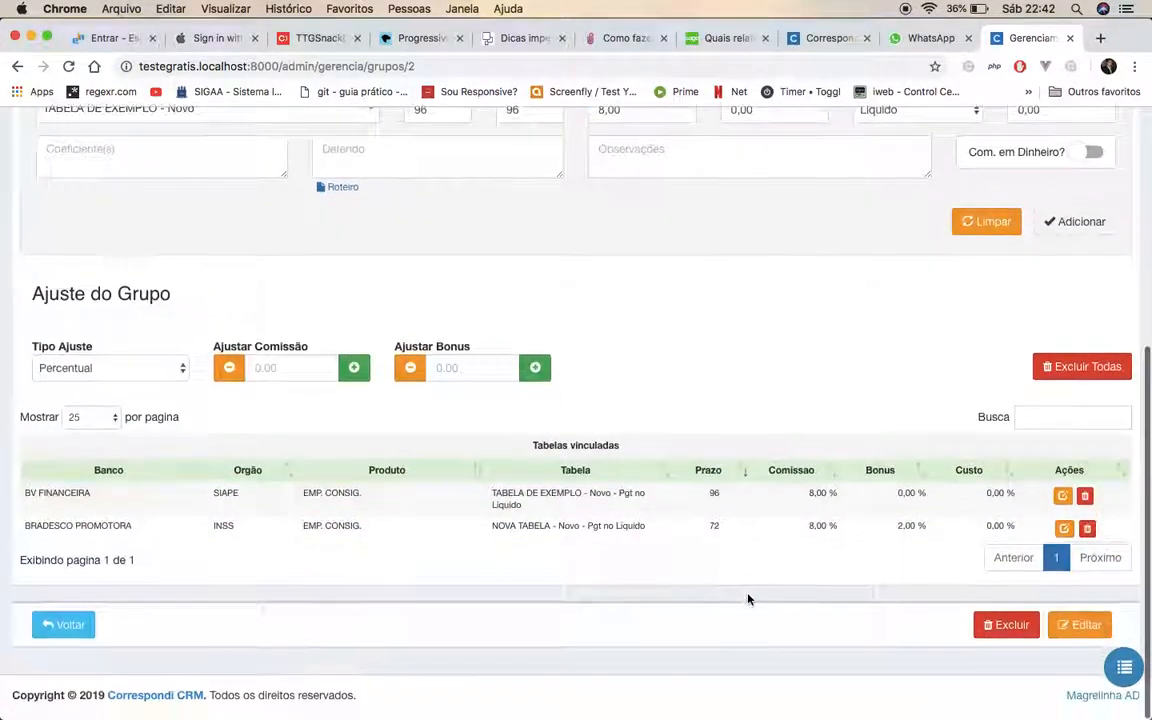
pyautogui.scroll(7, 748, 599)
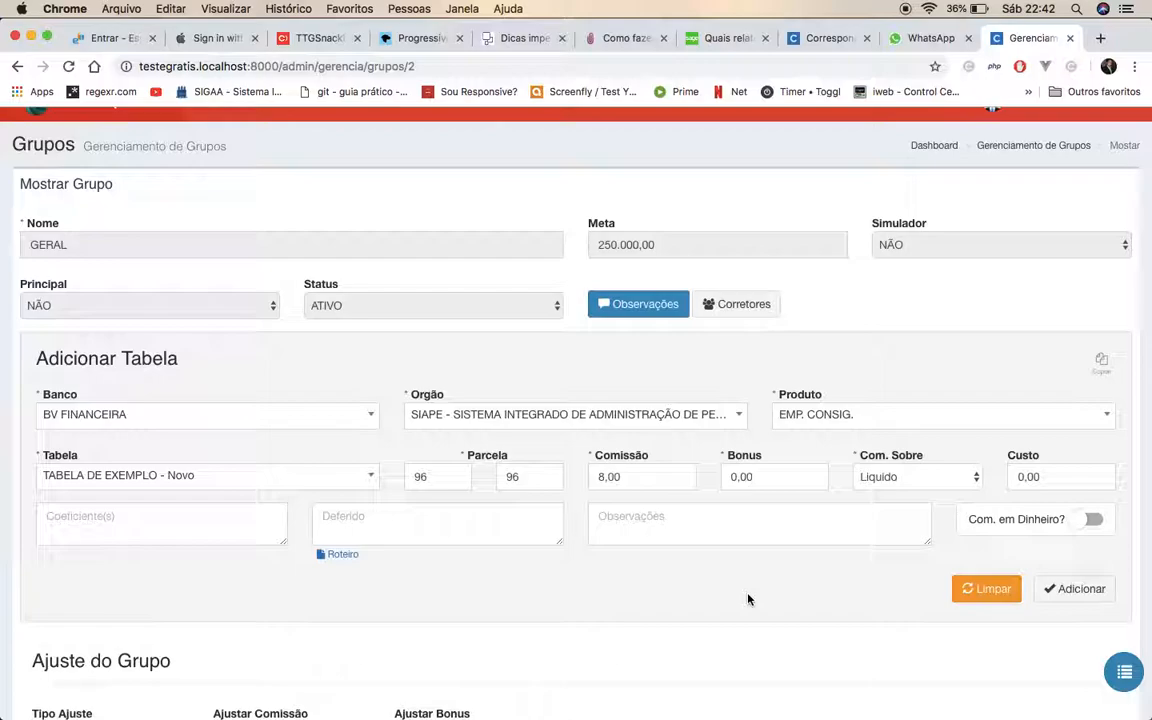
# Examine the GERAL group's Corretores dialog, including its linked employees and the choices for adding a broker, and close it.
pyautogui.click(760, 310)
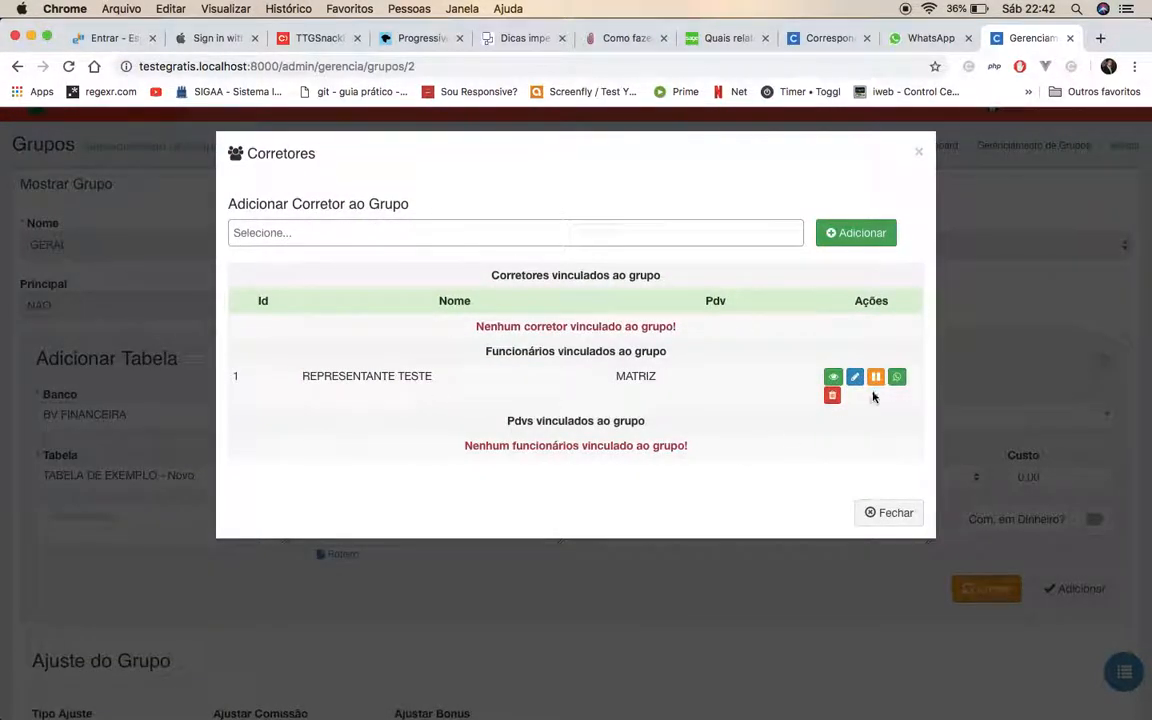
pyautogui.doubleClick(373, 377)
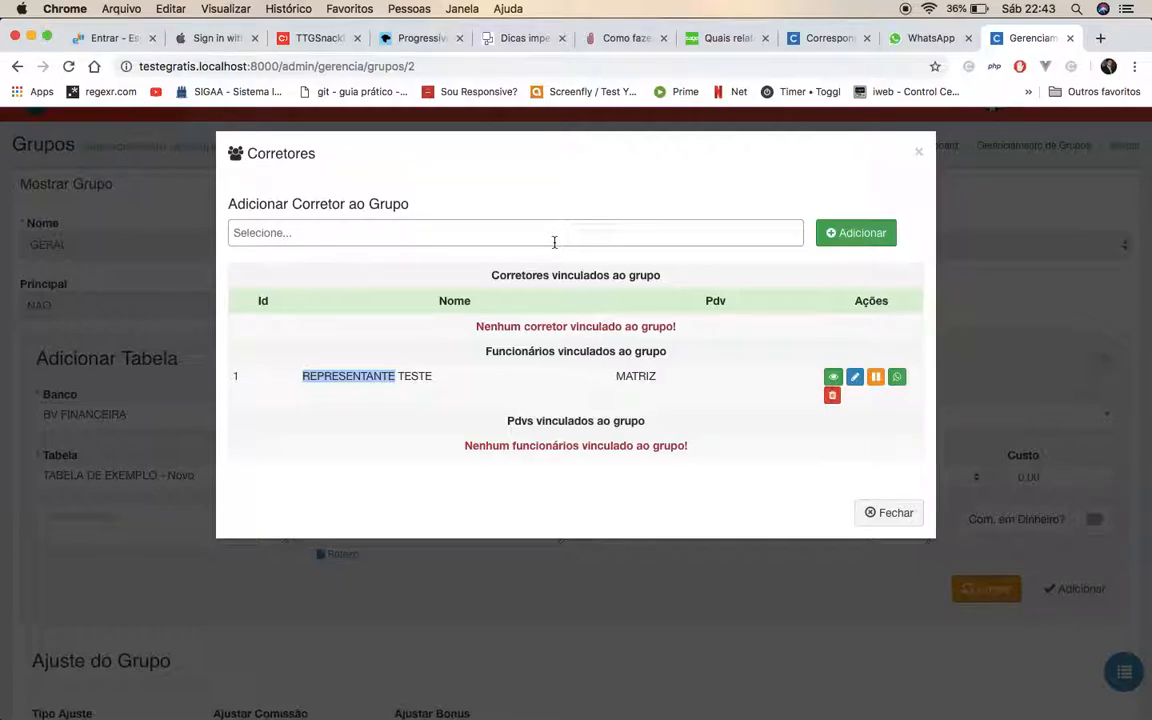
pyautogui.click(509, 233)
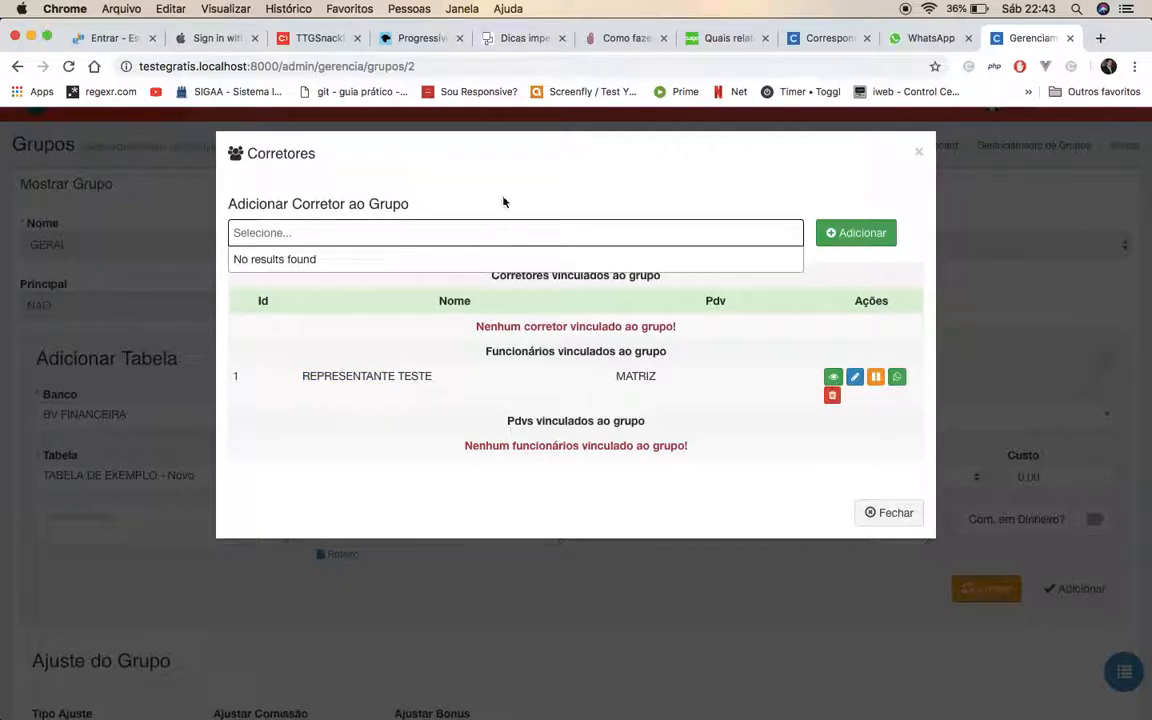
pyautogui.click(617, 200)
pyautogui.click(446, 231)
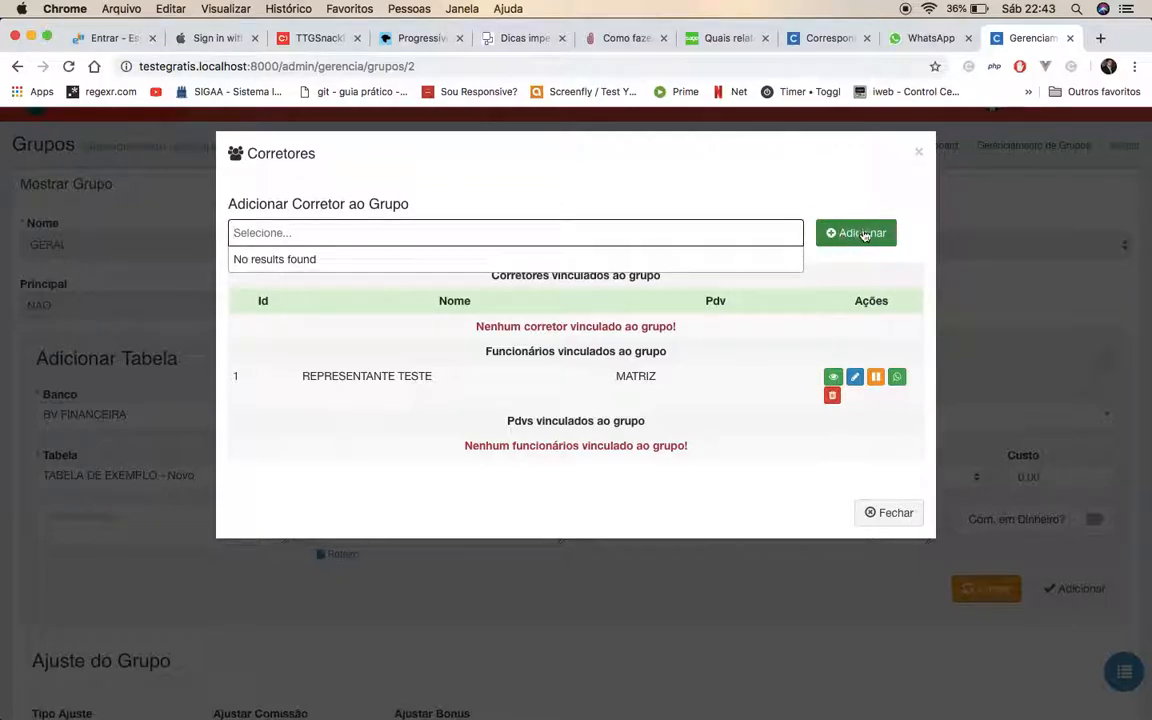
pyautogui.click(680, 186)
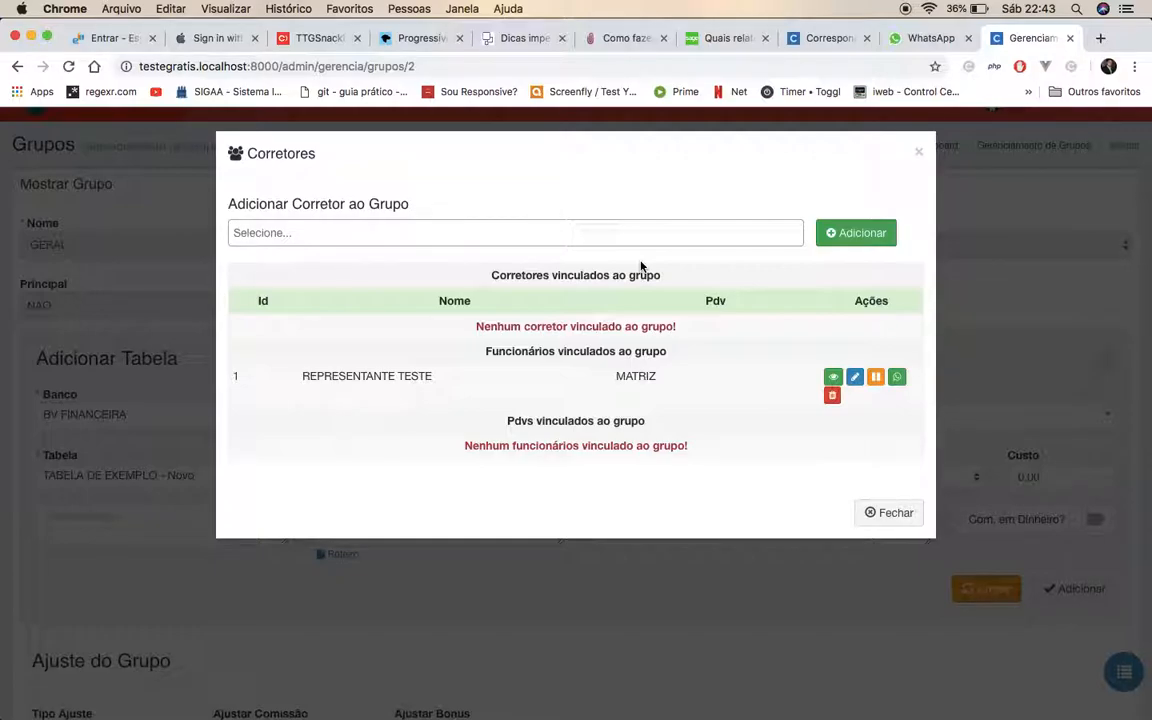
pyautogui.click(919, 156)
# Review the GERAL group's Adicionar Tabela form, group adjustment section and linked tables.
pyautogui.scroll(-5, 465, 455)
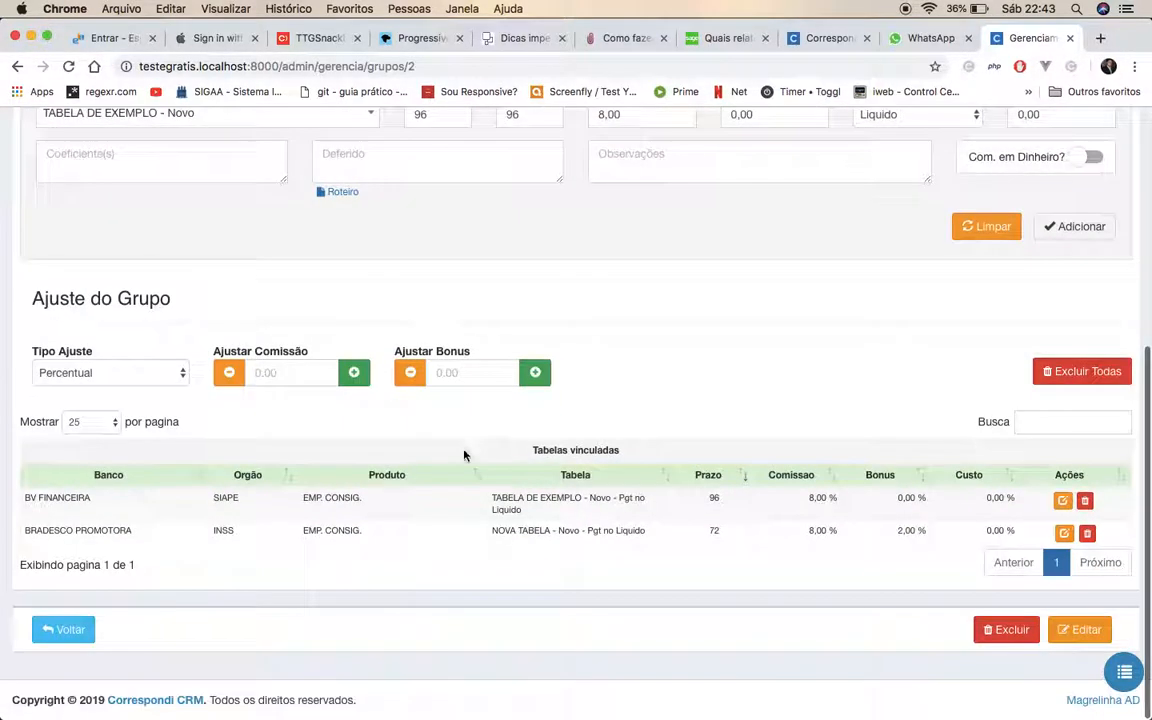
pyautogui.scroll(5, 463, 455)
pyautogui.scroll(-4, 463, 455)
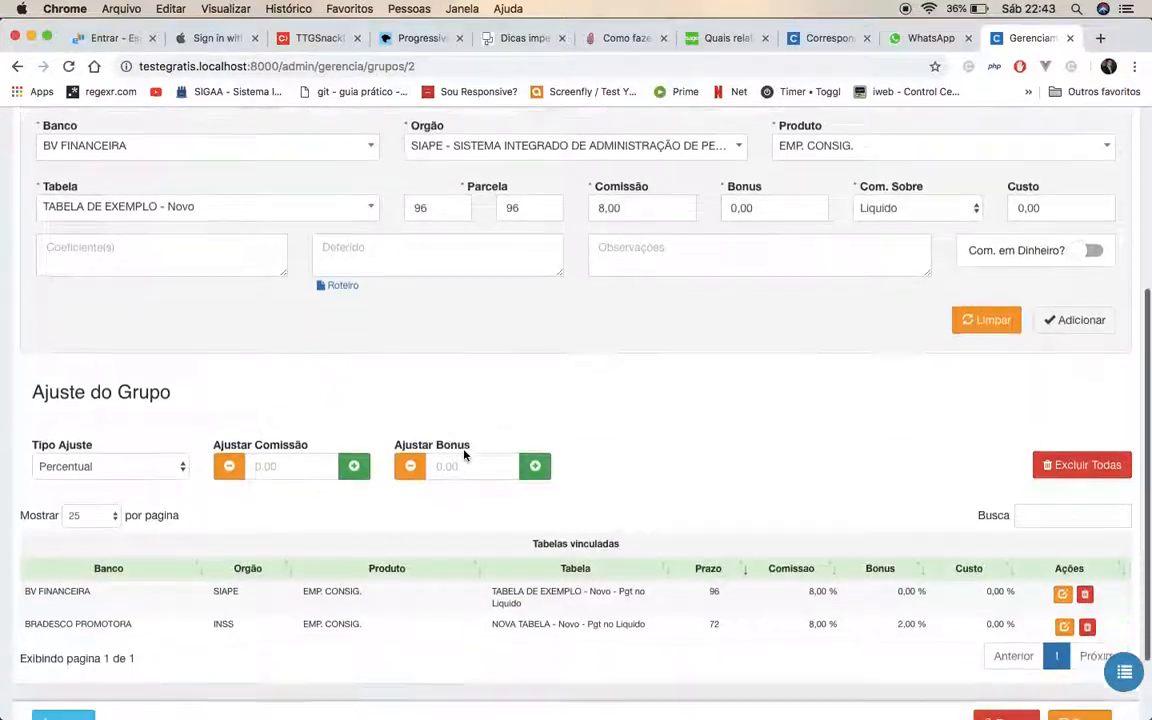
pyautogui.scroll(3, 463, 455)
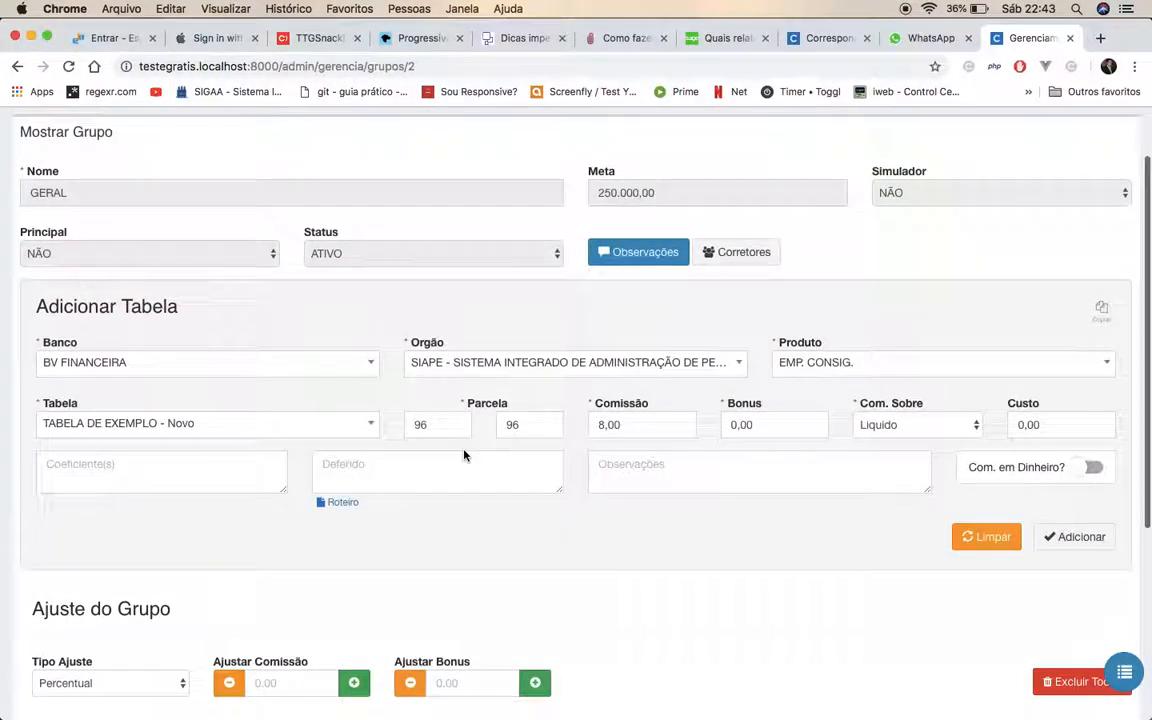
pyautogui.scroll(-1, 463, 455)
pyautogui.scroll(-3, 463, 455)
pyautogui.scroll(2, 463, 455)
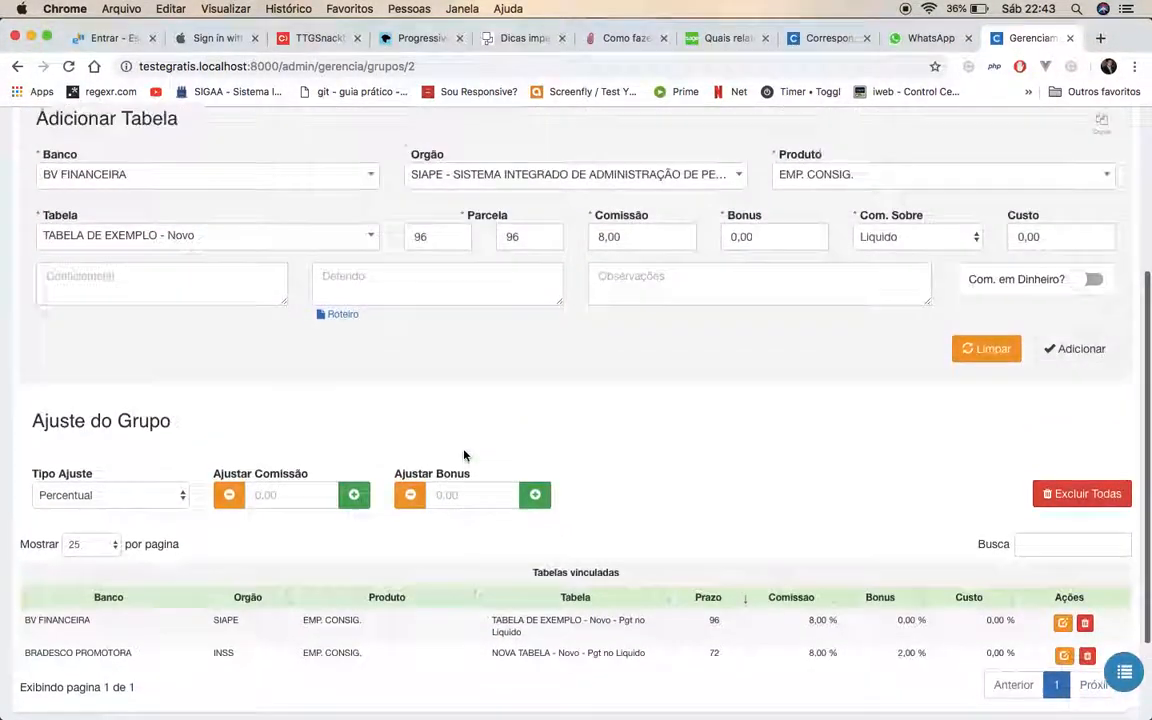
pyautogui.scroll(1, 463, 455)
pyautogui.scroll(1, 463, 455)
pyautogui.scroll(-5, 463, 450)
# Return to the groups list and open the MATRIZ group at its linked tables.
pyautogui.click(79, 630)
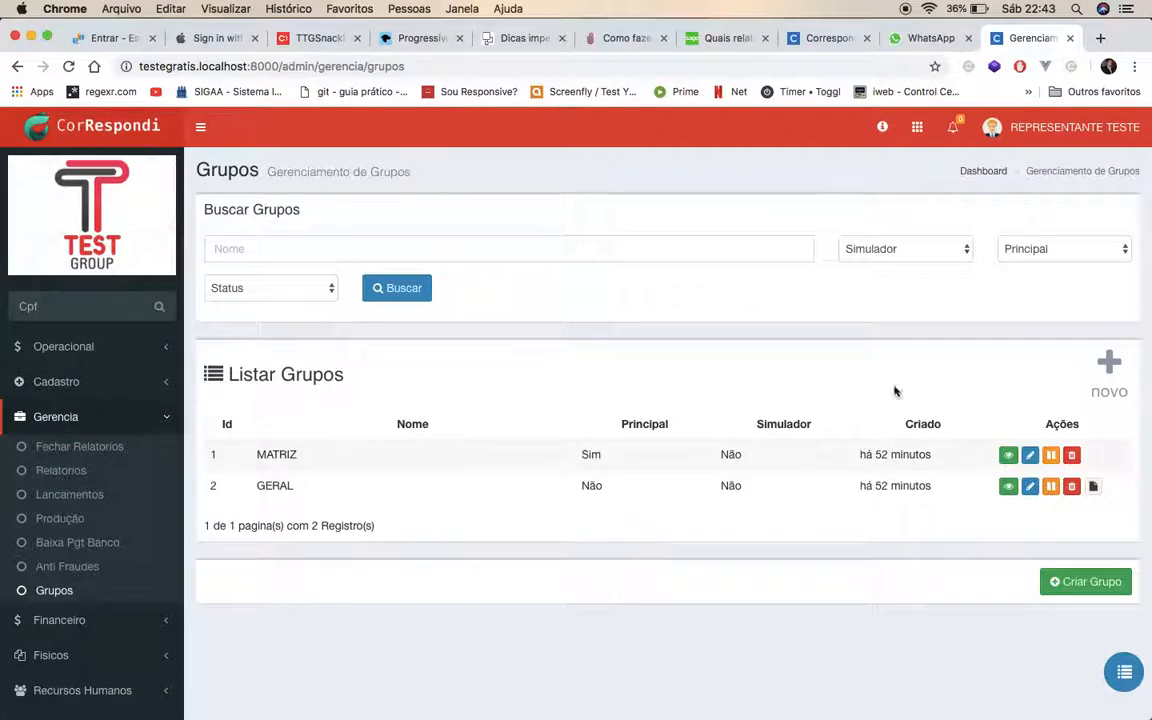
pyautogui.click(1007, 455)
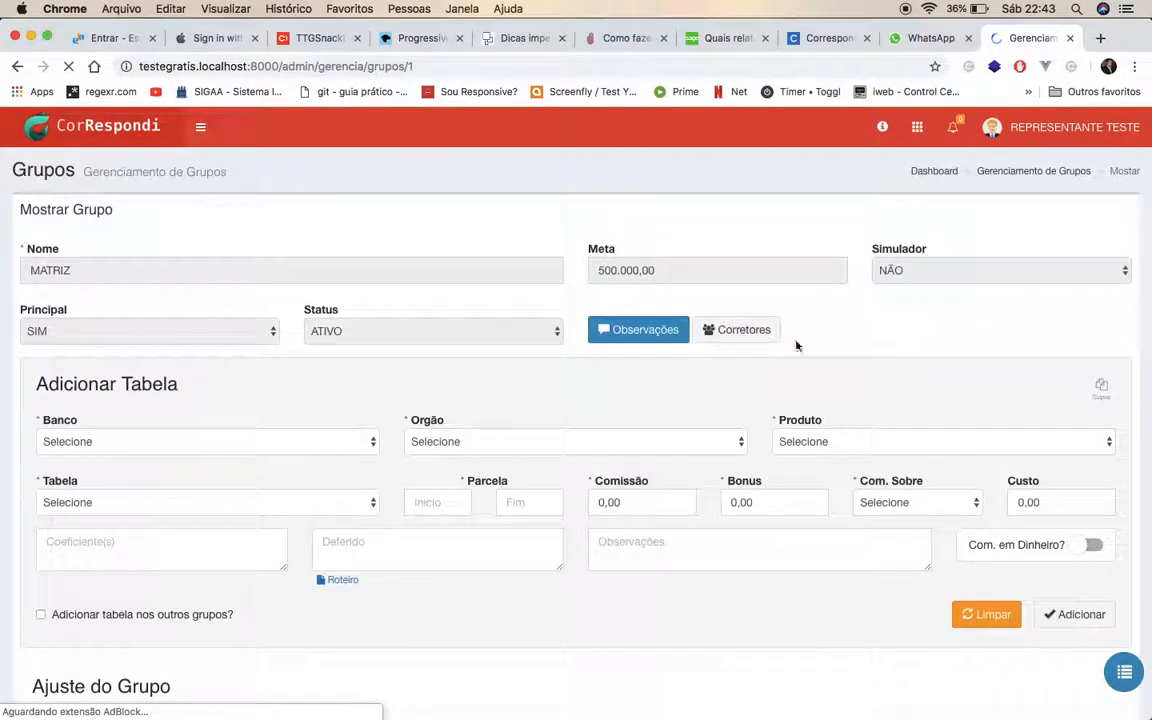
pyautogui.scroll(-5, 763, 478)
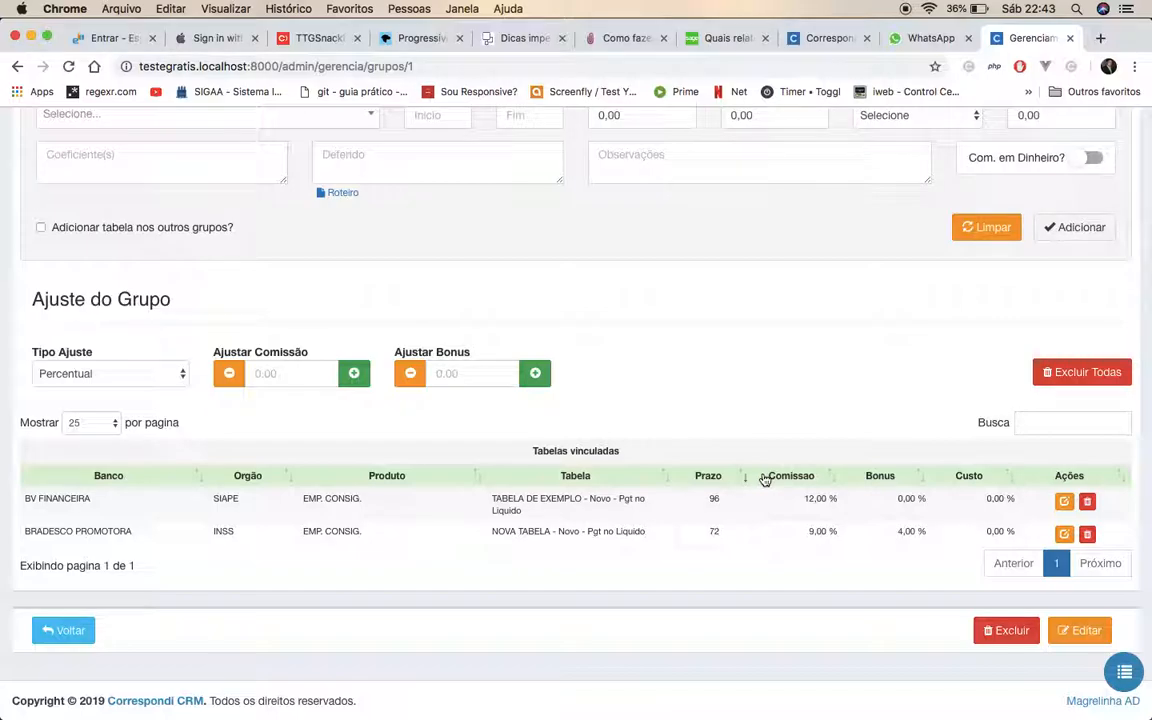
# Copy the whole MATRIZ group and open the copy to review its linked tables.
pyautogui.scroll(3, 763, 478)
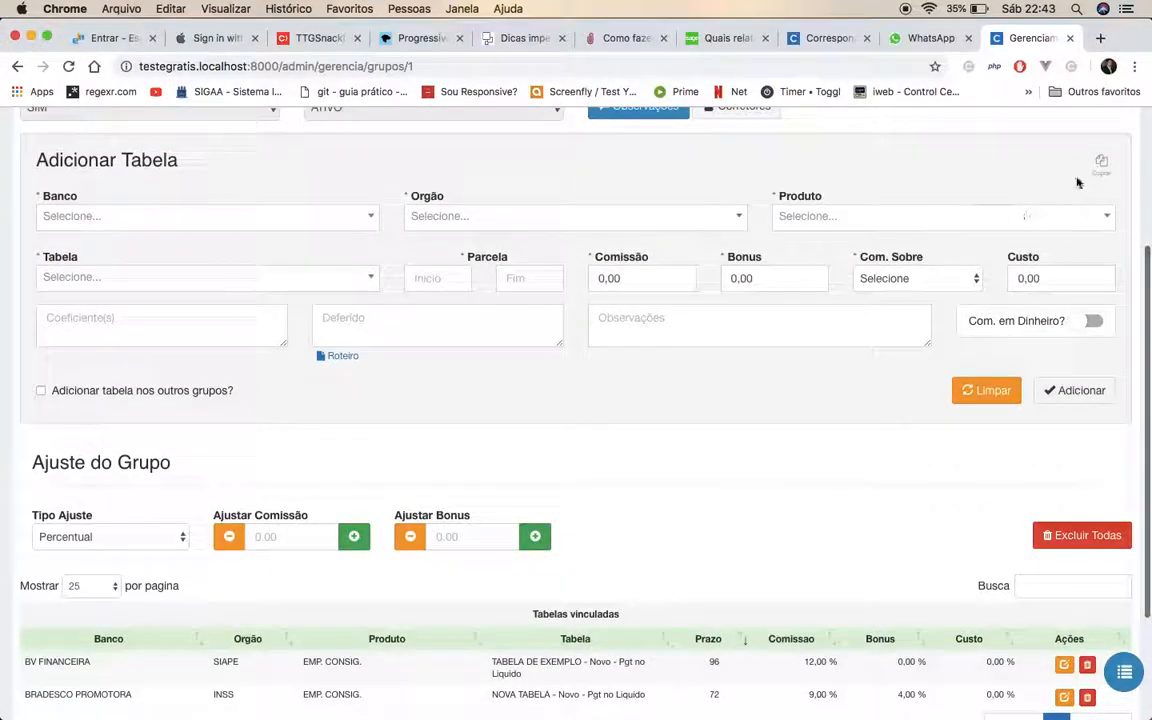
pyautogui.click(1101, 172)
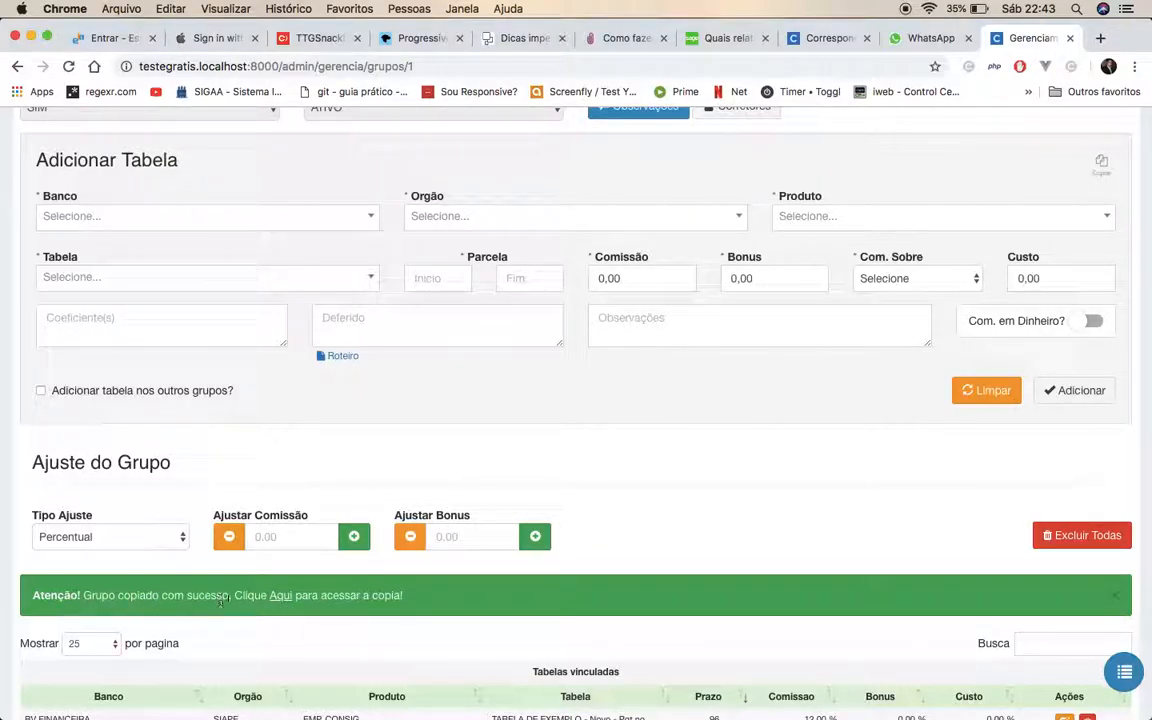
pyautogui.click(284, 596)
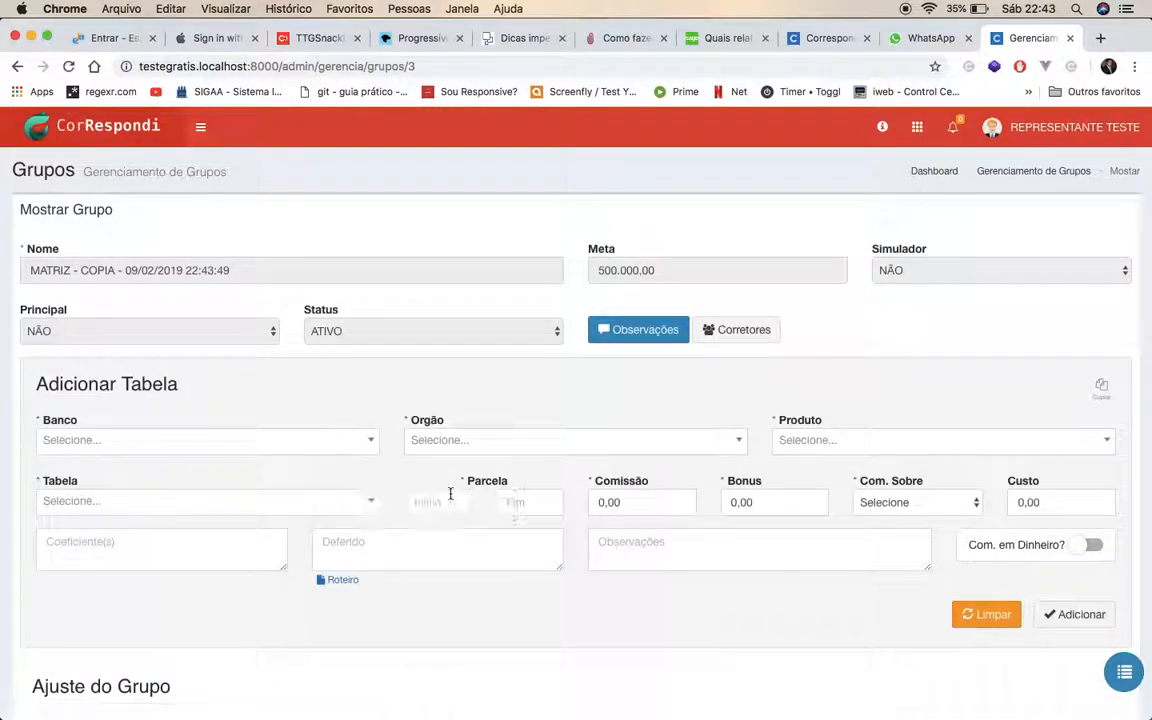
pyautogui.scroll(-1, 450, 494)
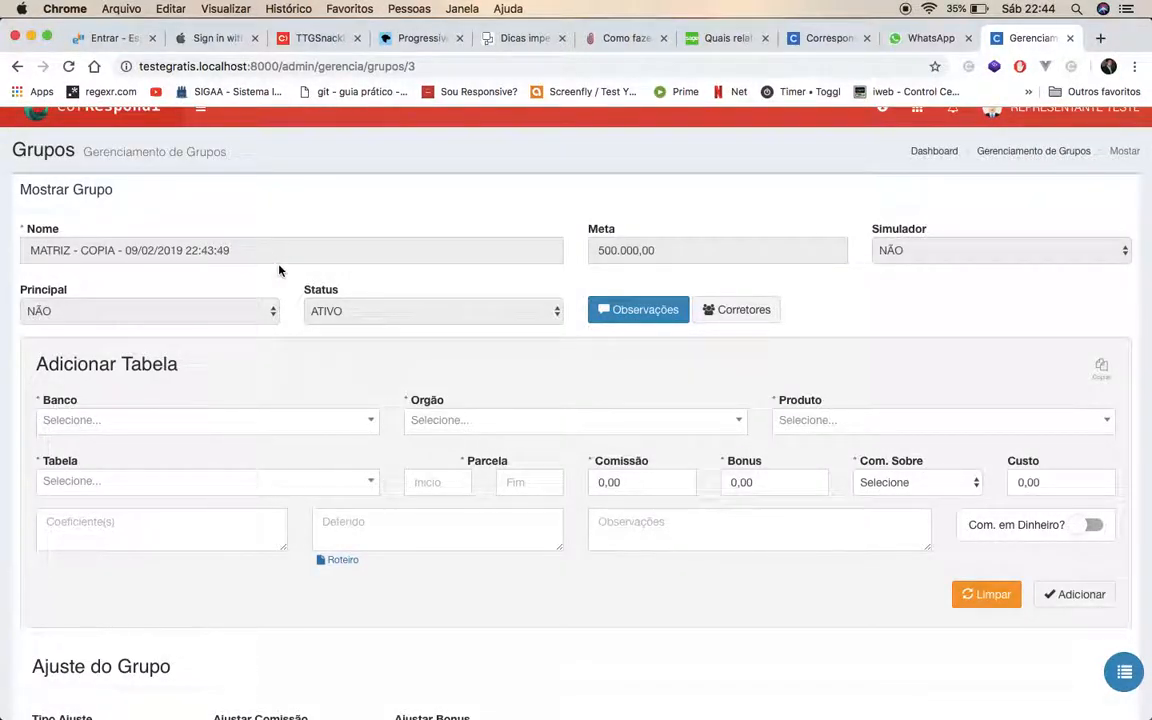
pyautogui.scroll(-5, 278, 268)
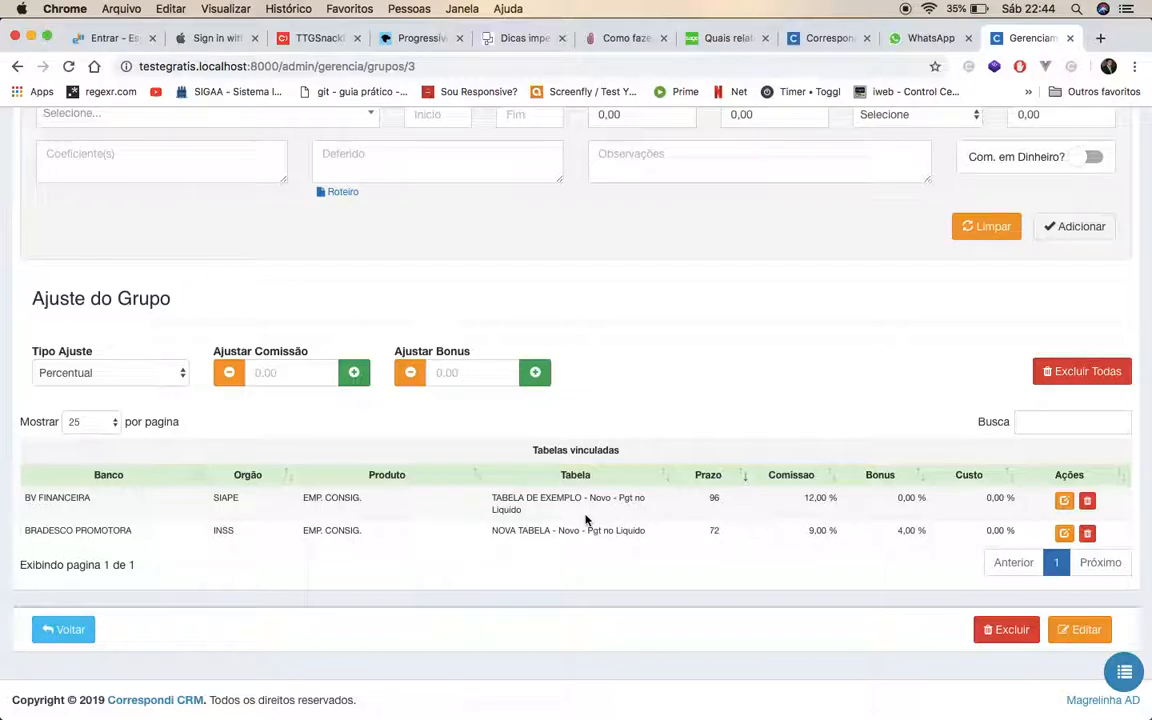
pyautogui.scroll(3, 586, 520)
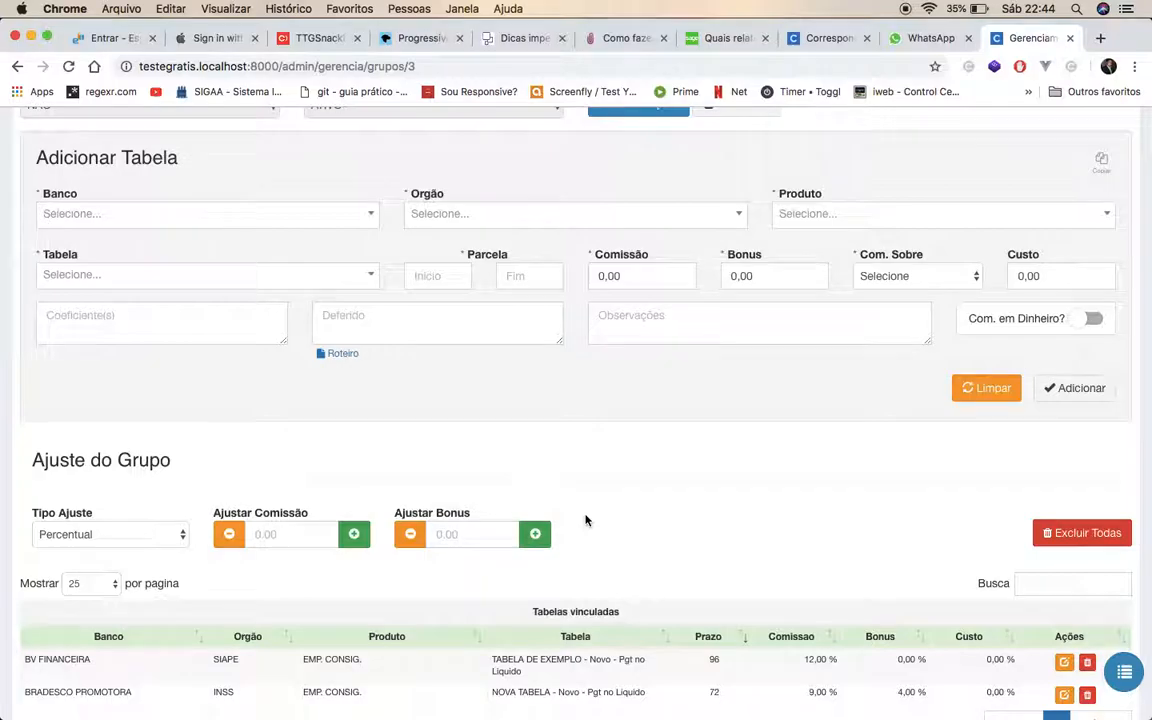
pyautogui.scroll(-3, 586, 520)
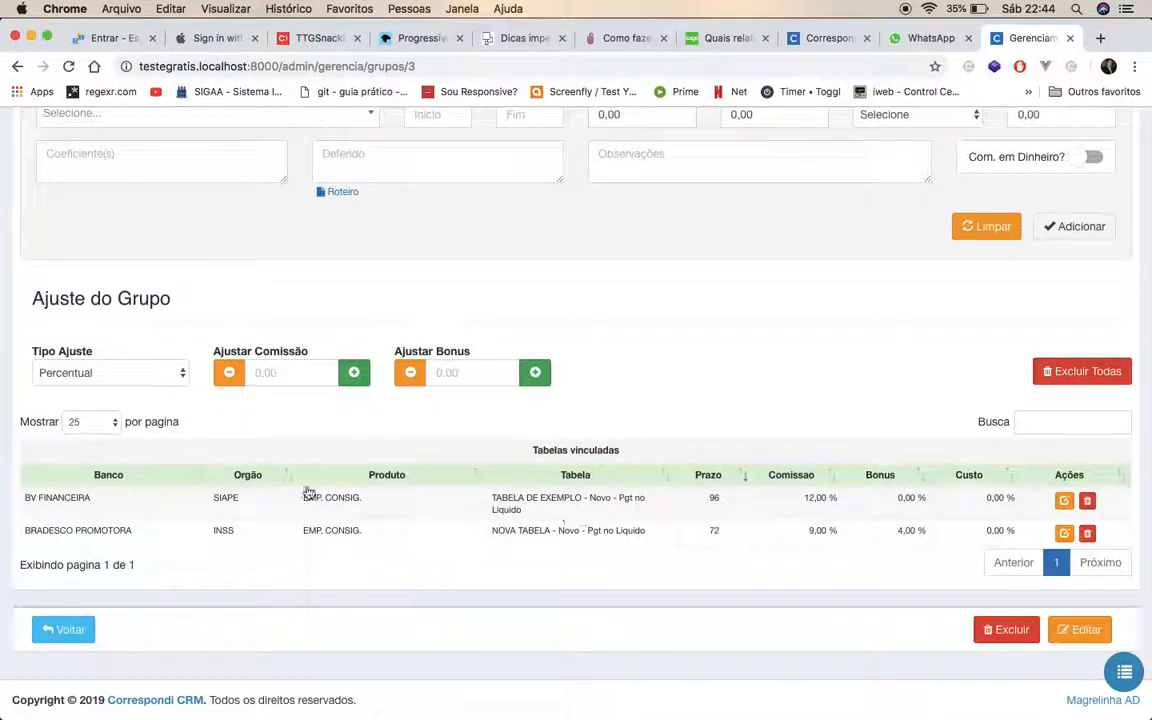
# In the copied group's adjustment section, choose the Percentual type and set the commission adjustment to 40,00.
pyautogui.click(180, 374)
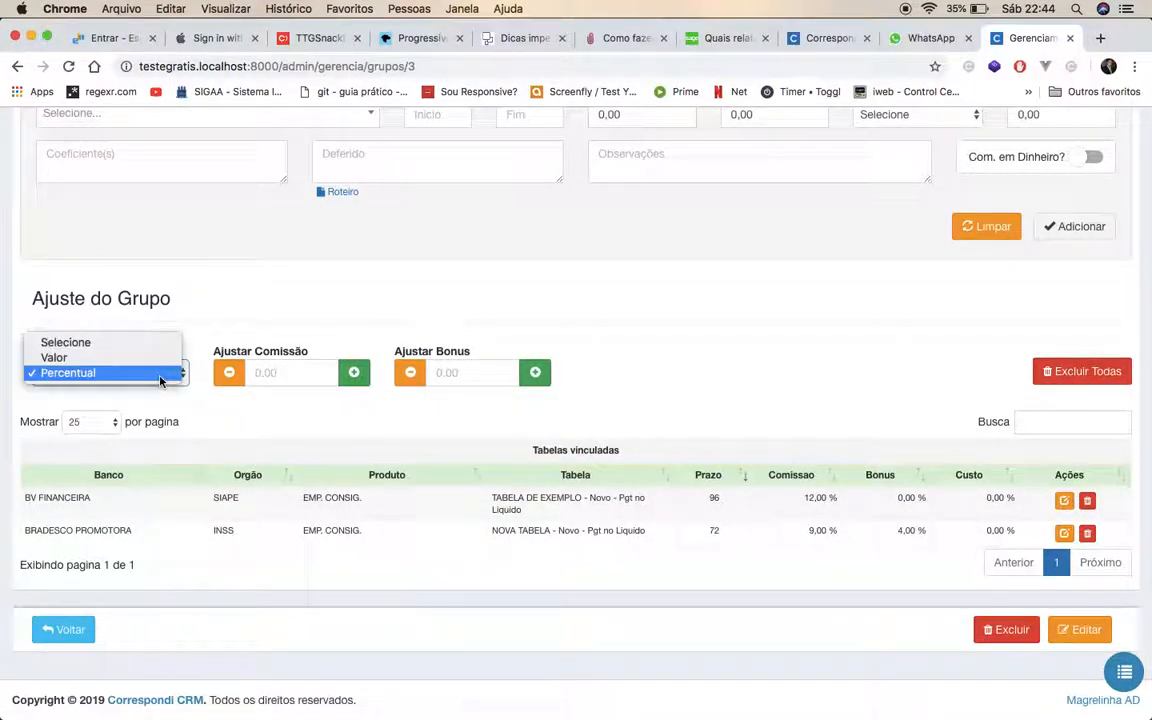
pyautogui.click(92, 372)
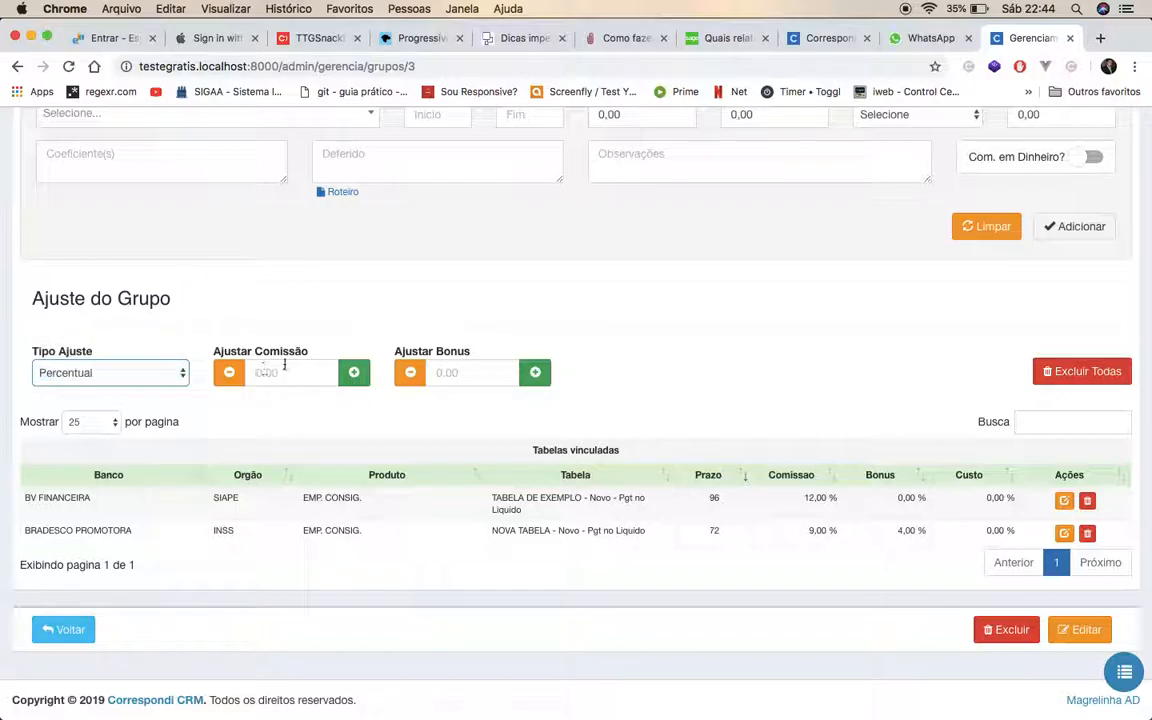
pyautogui.click(290, 373)
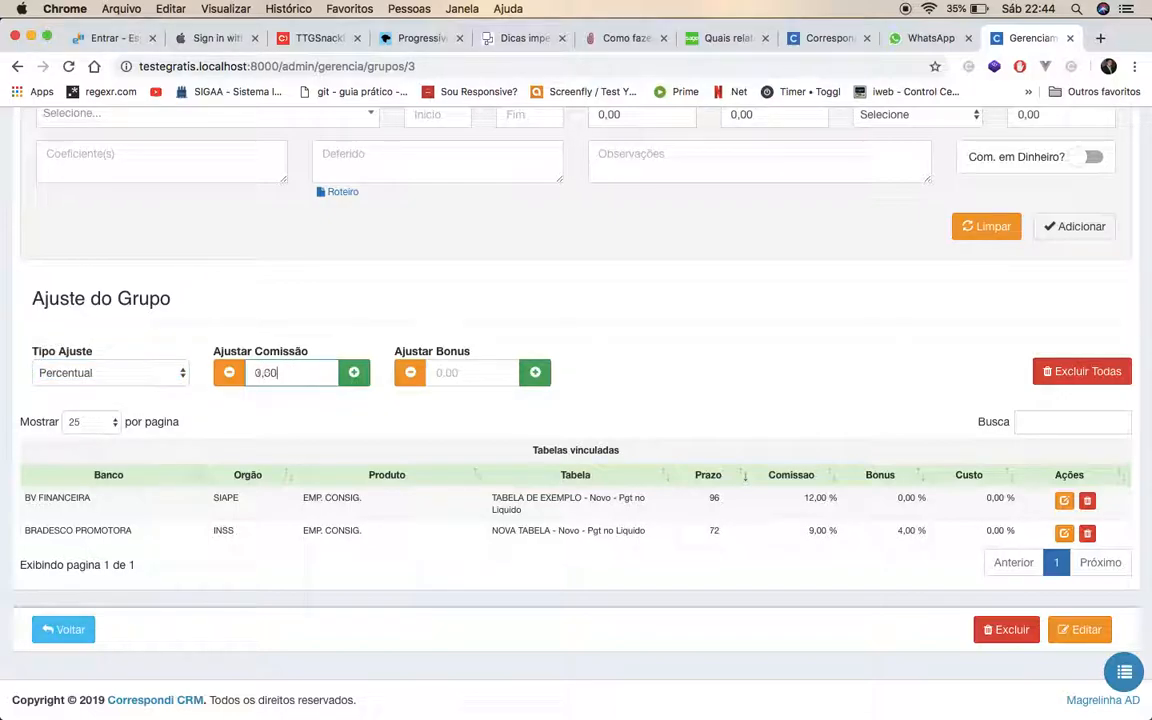
pyautogui.press('BackSpace')
# Set the copied group's bonus adjustment to 50,00.
pyautogui.click(469, 374)
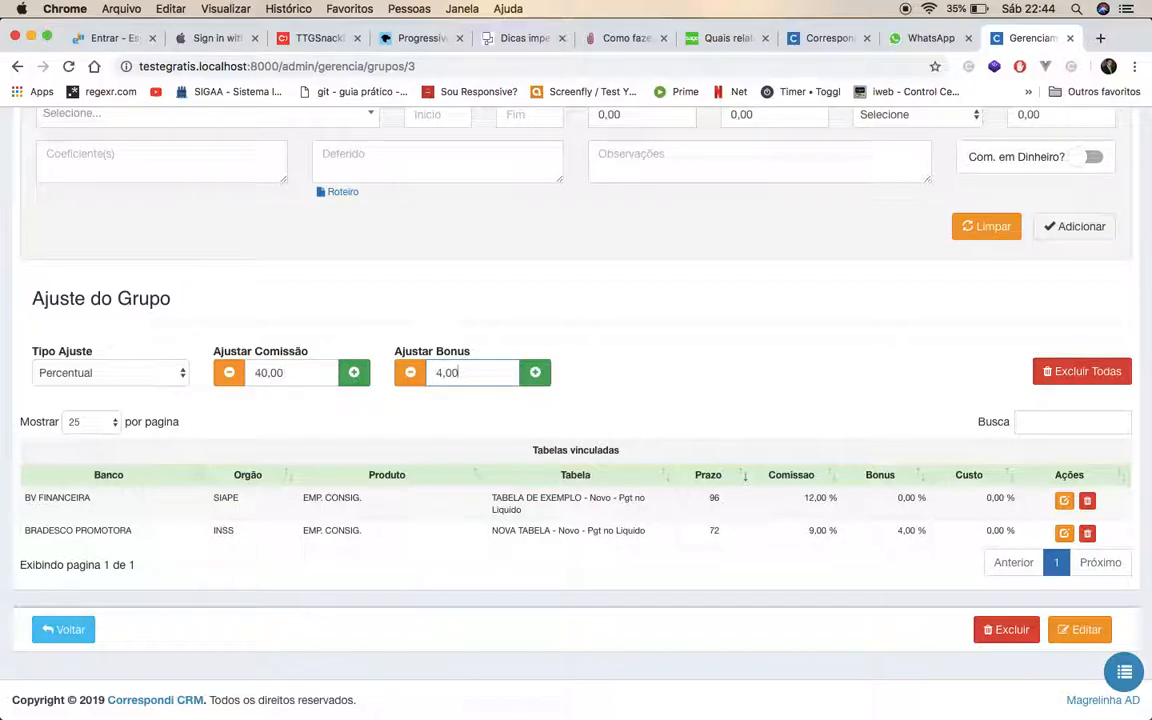
pyautogui.press('BackSpace')
pyautogui.press('BackSpace')
pyautogui.press('BackSpace')
pyautogui.write('50')
# Set the commission adjustment to 50,00 and apply it as a percentage reduction to all tables in the copied group.
pyautogui.click(302, 373)
pyautogui.press('BackSpace')
pyautogui.press('BackSpace')
pyautogui.press('BackSpace')
pyautogui.press('BackSpace')
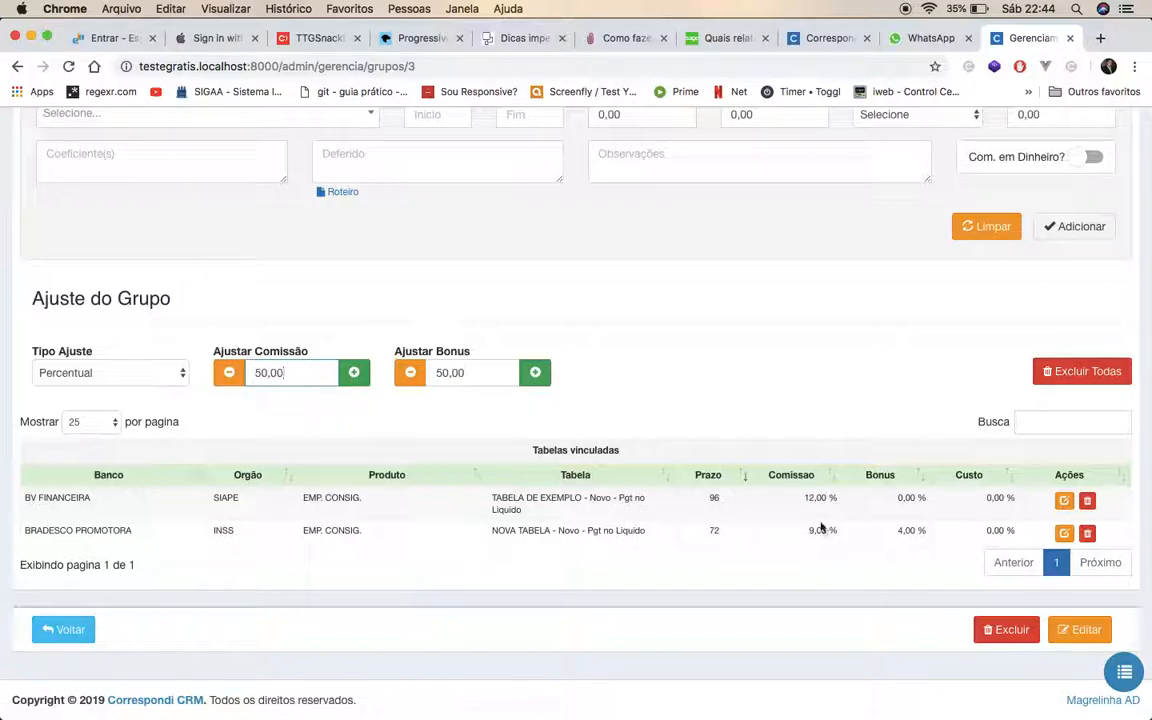
pyautogui.click(228, 372)
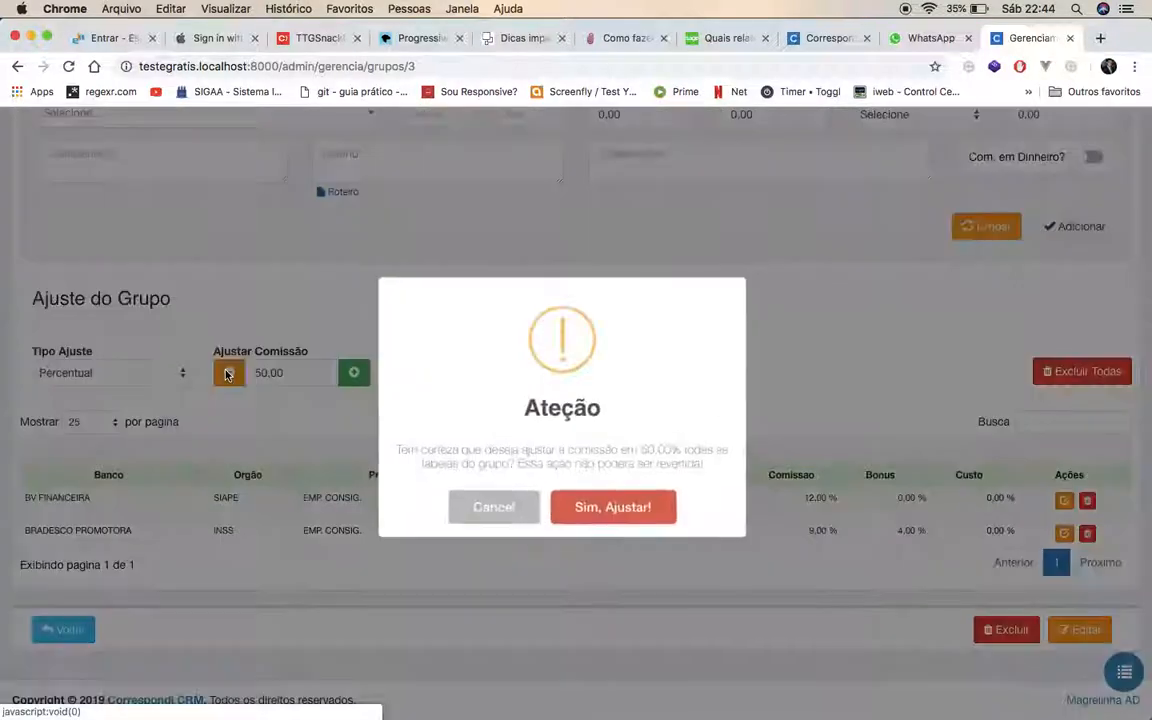
pyautogui.click(617, 512)
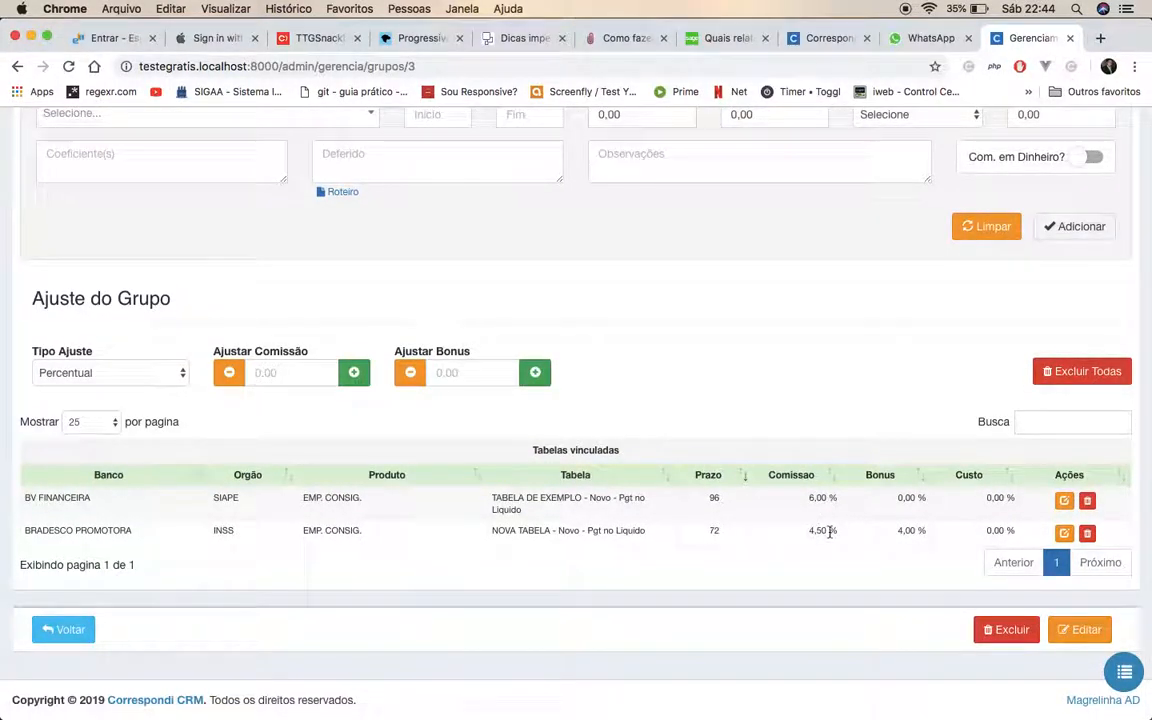
# Apply a 50,00 percentage reduction to the bonus of all tables in the copied group, and switch the adjustment type to Valor.
pyautogui.click(466, 375)
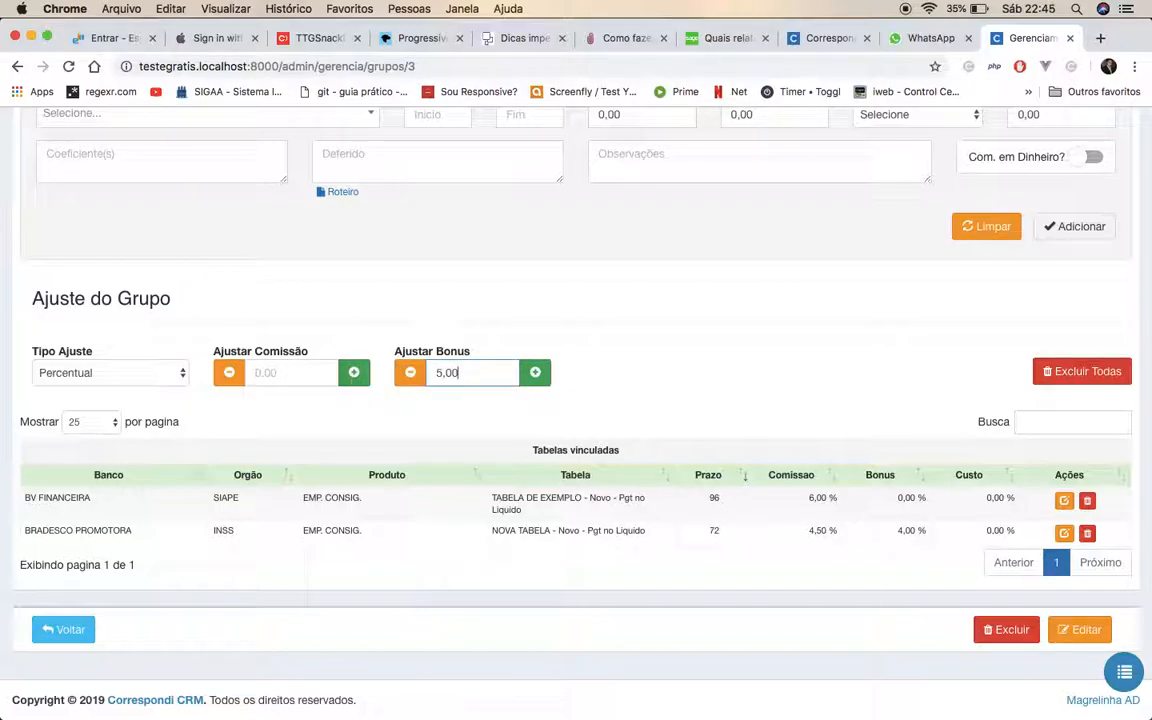
pyautogui.click(408, 376)
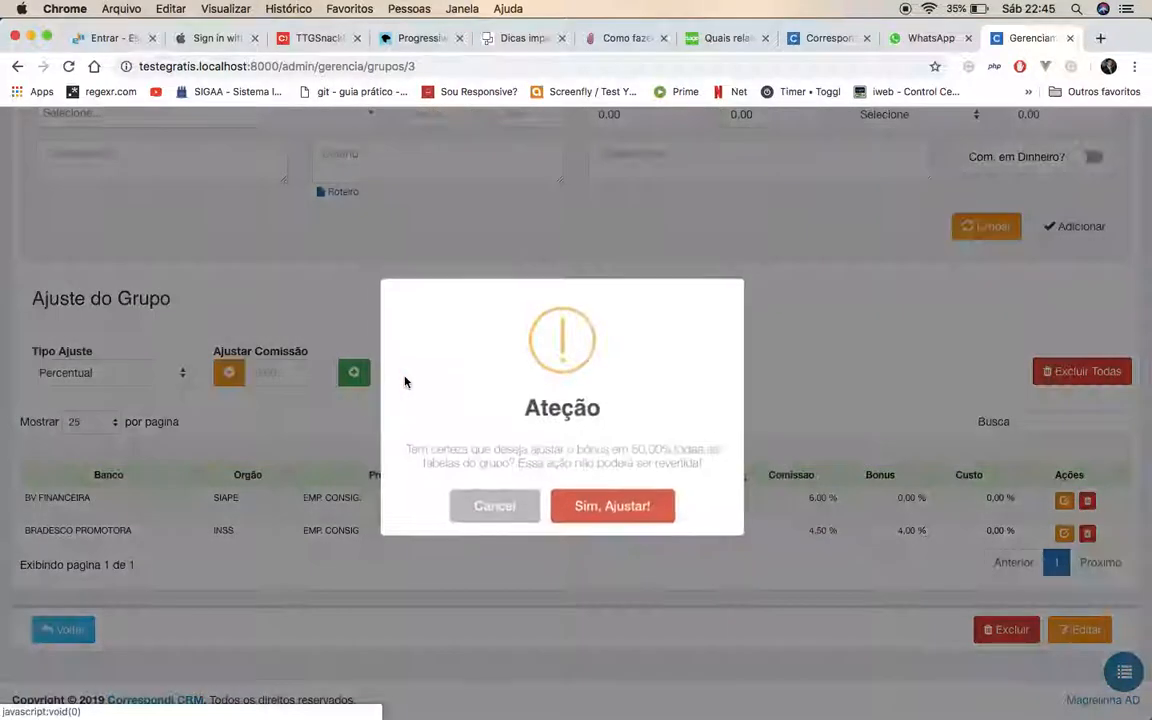
pyautogui.click(605, 511)
pyautogui.click(570, 505)
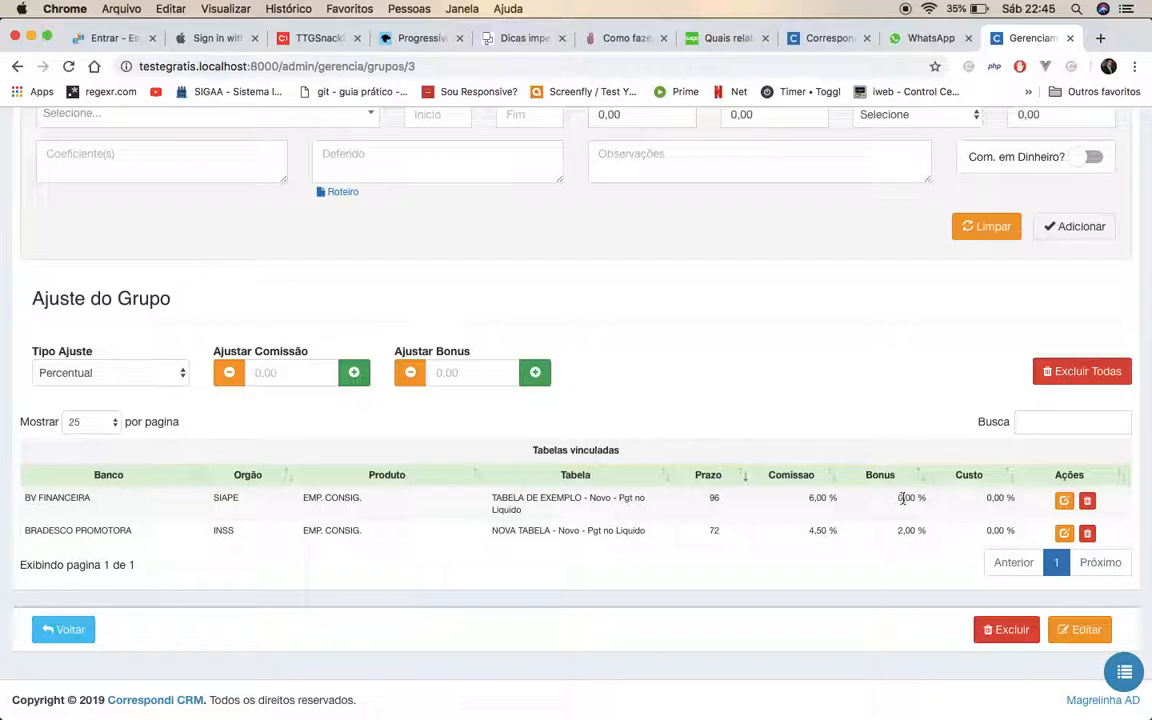
pyautogui.click(118, 370)
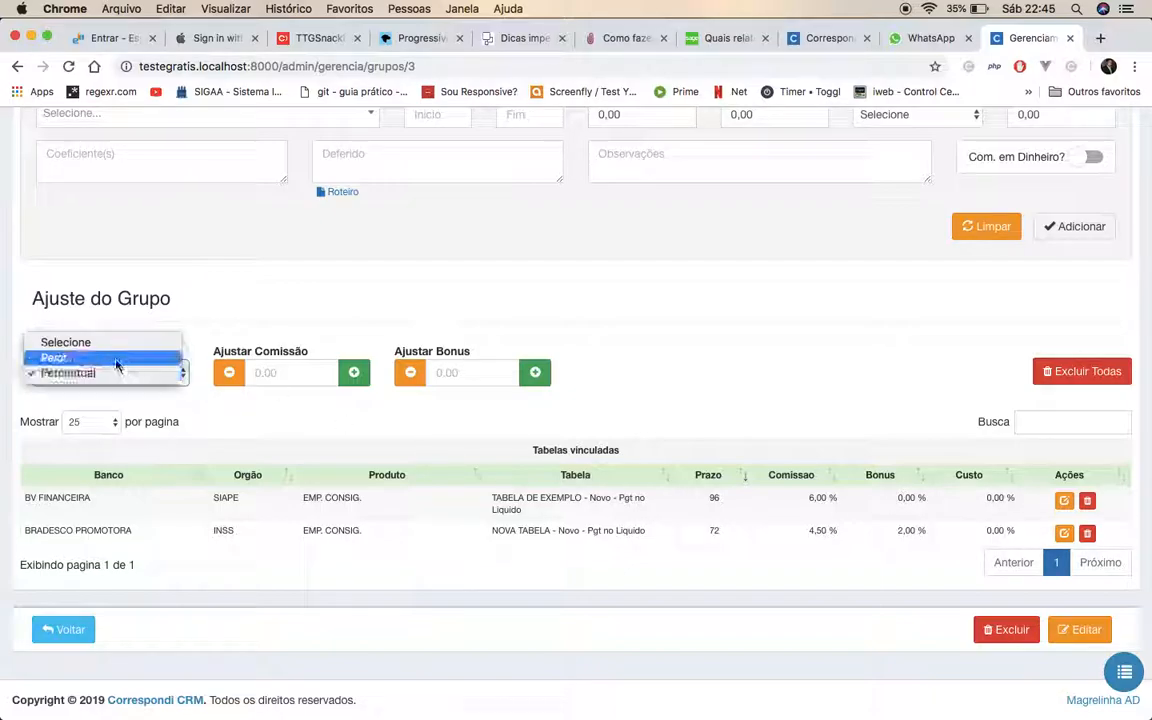
pyautogui.click(115, 358)
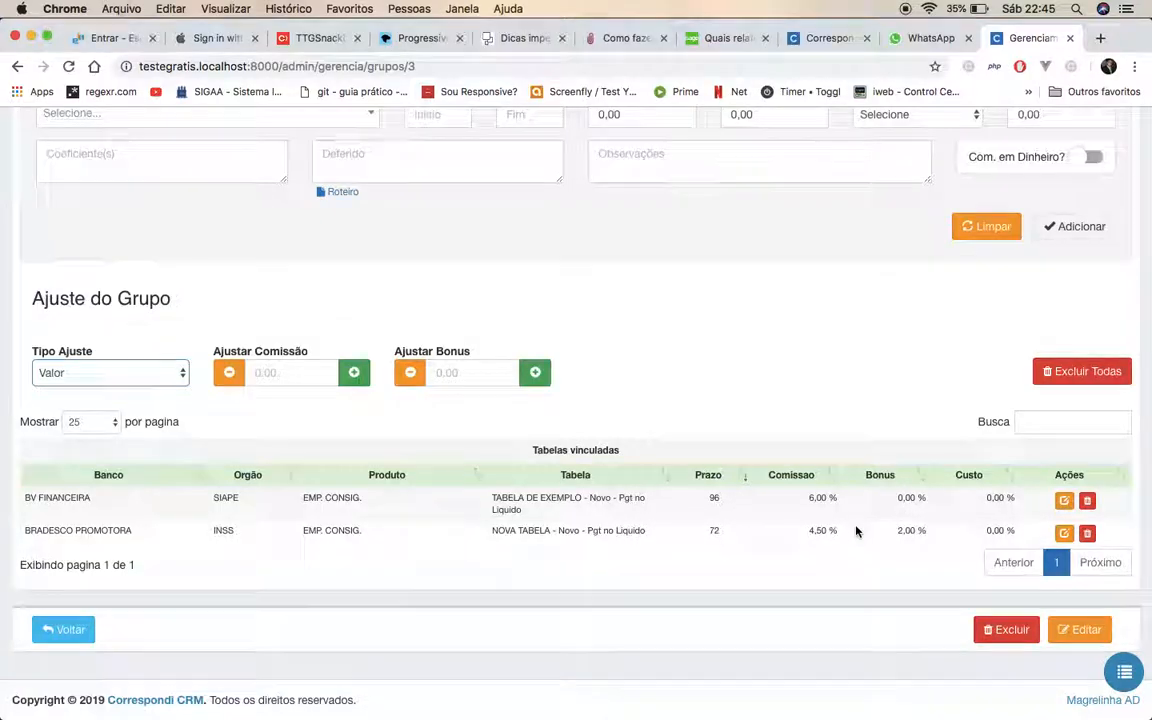
# Add the test representative to the copied group through its Corretores dialog.
pyautogui.scroll(5, 856, 531)
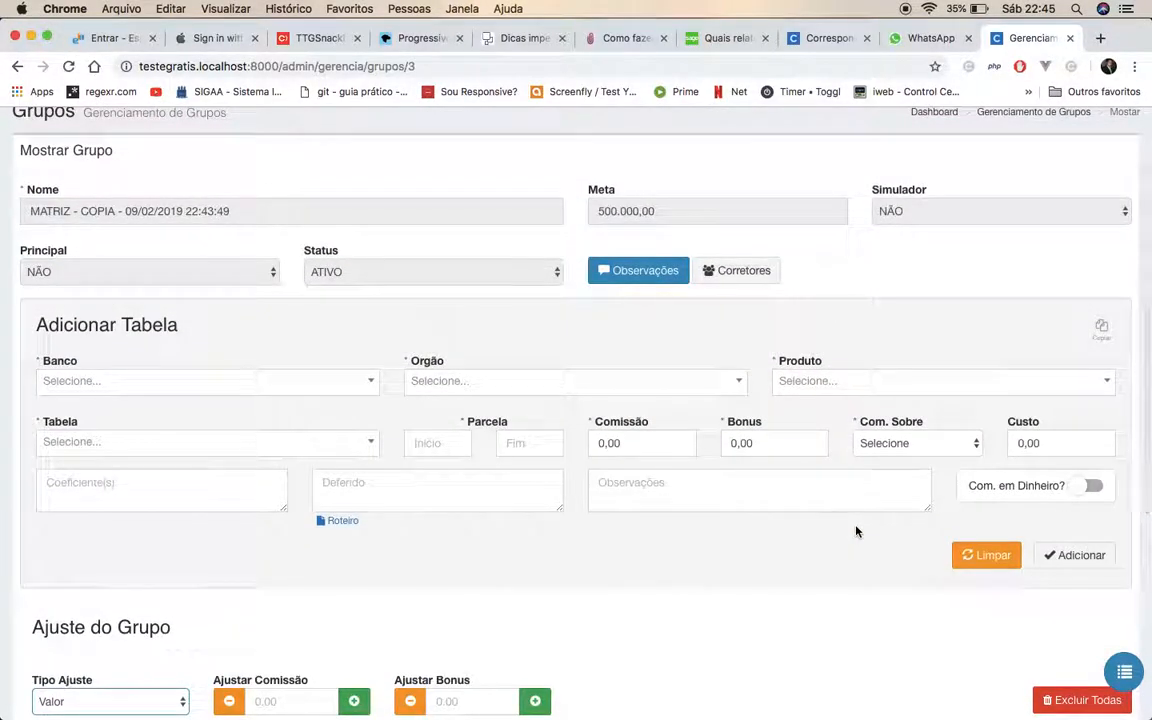
pyautogui.scroll(1, 856, 531)
pyautogui.click(733, 330)
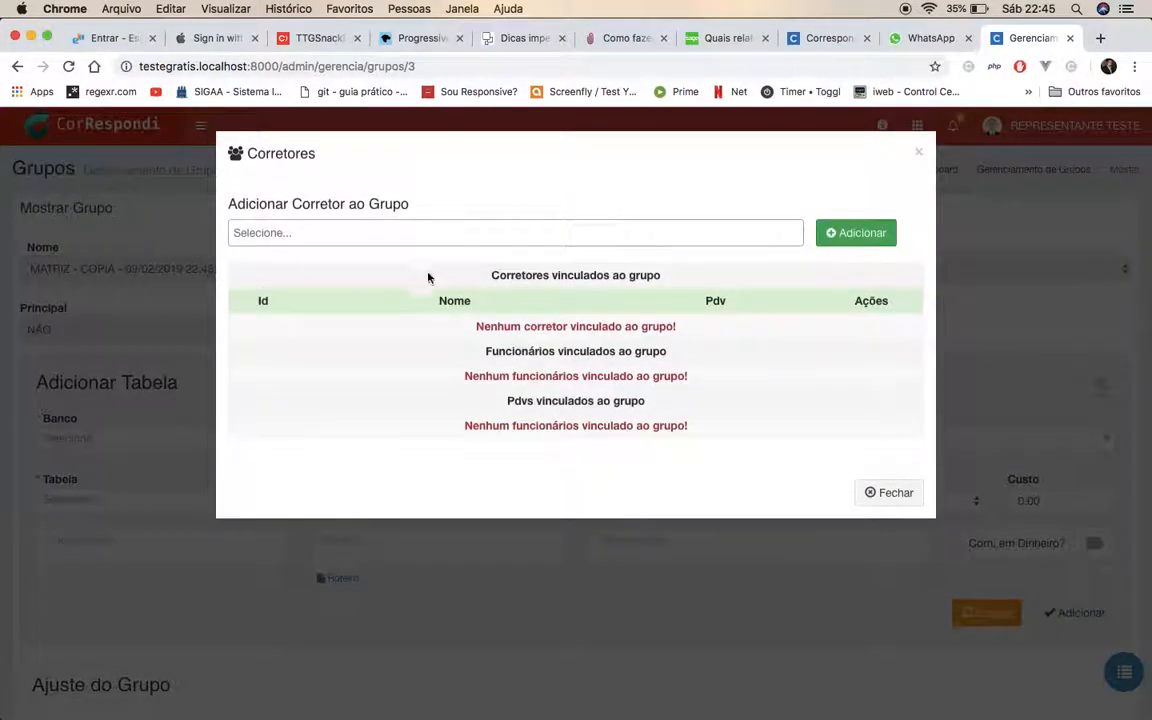
pyautogui.click(488, 231)
pyautogui.click(345, 260)
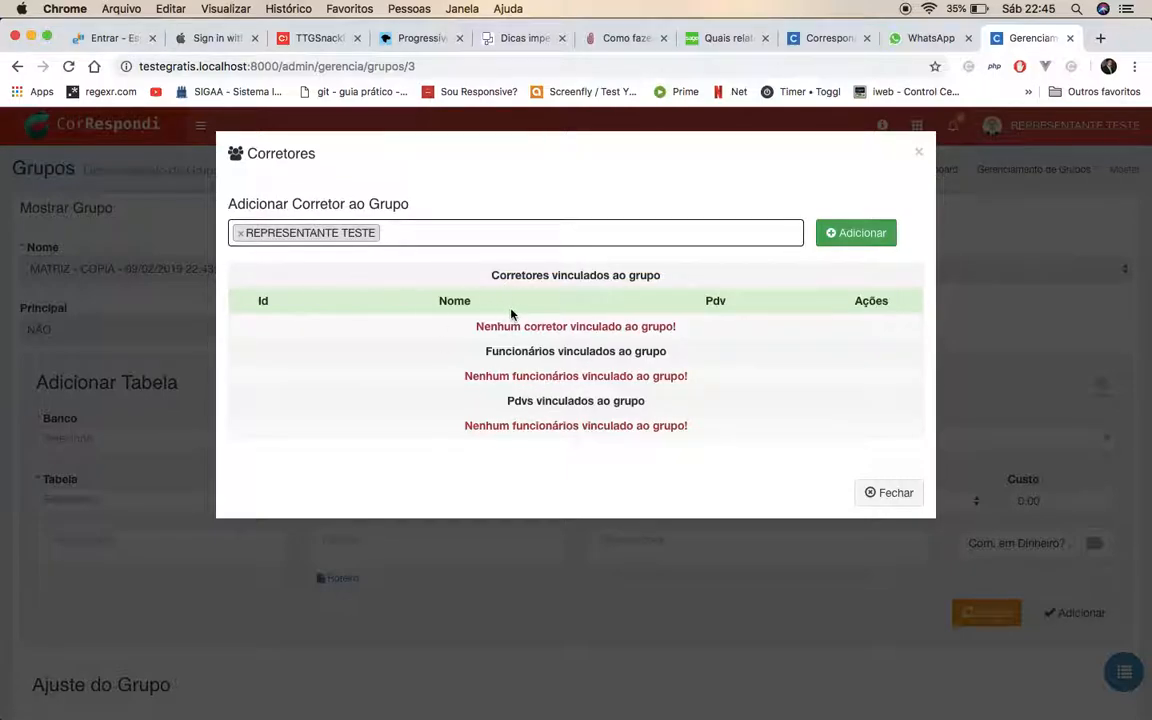
pyautogui.click(857, 238)
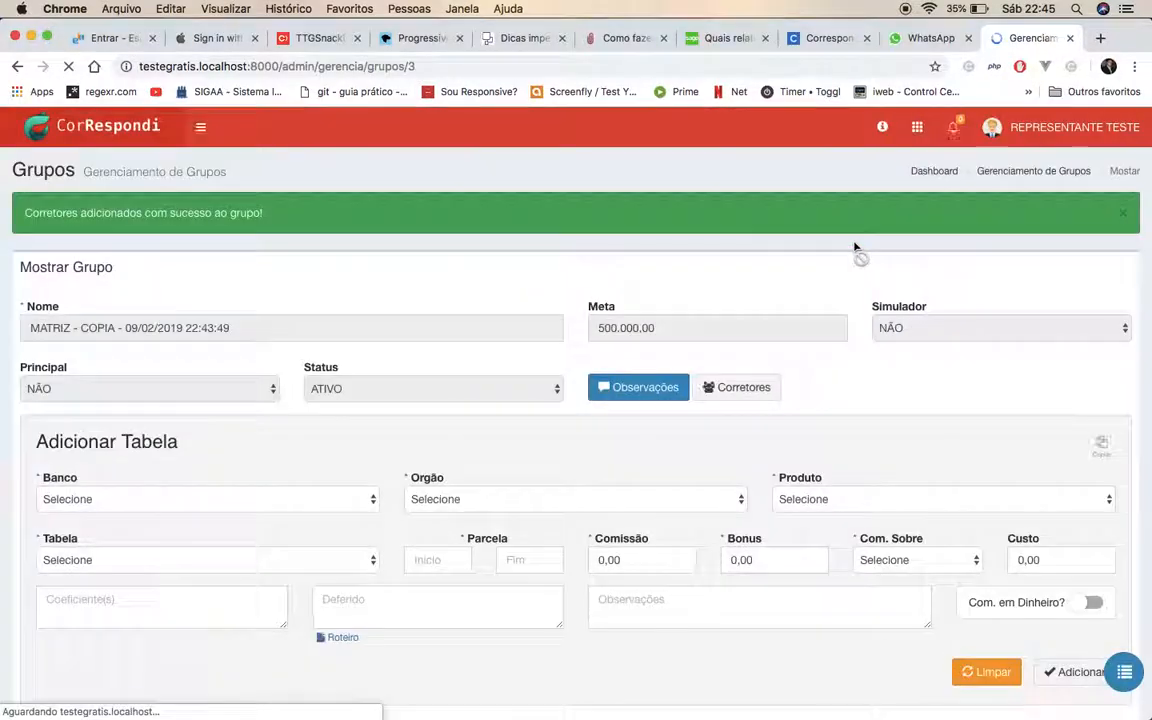
# Review the people linked to the copied group, close the list, and check the group's linked tables.
pyautogui.click(739, 389)
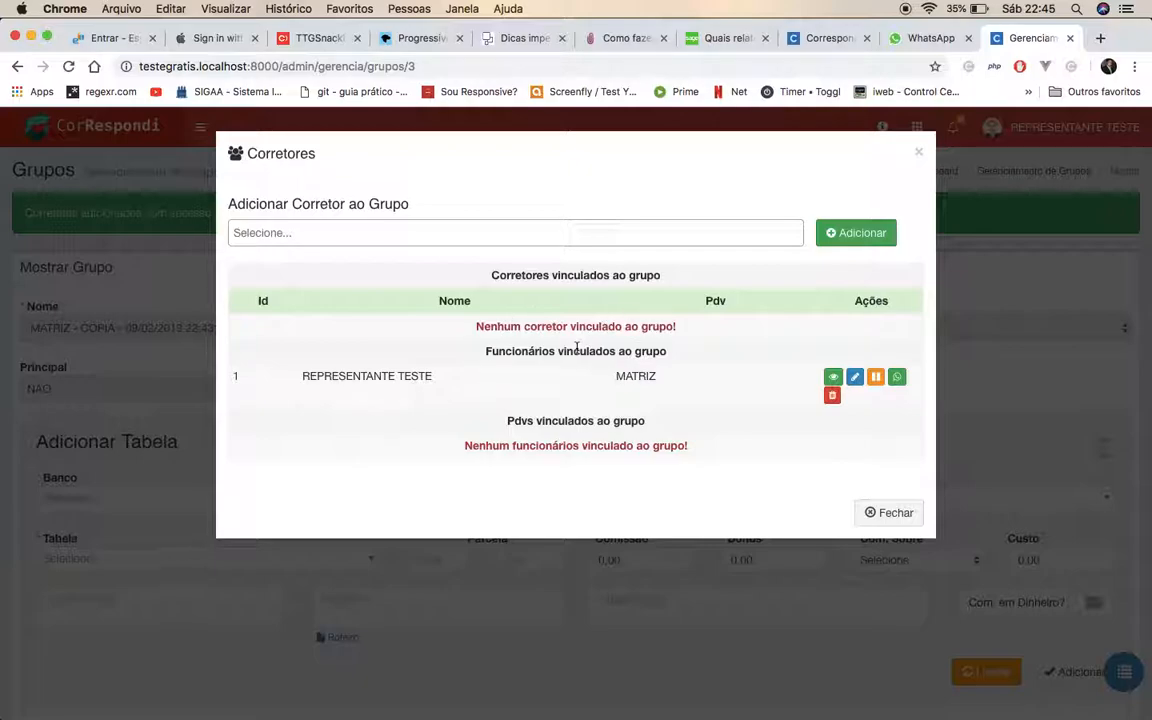
pyautogui.click(919, 152)
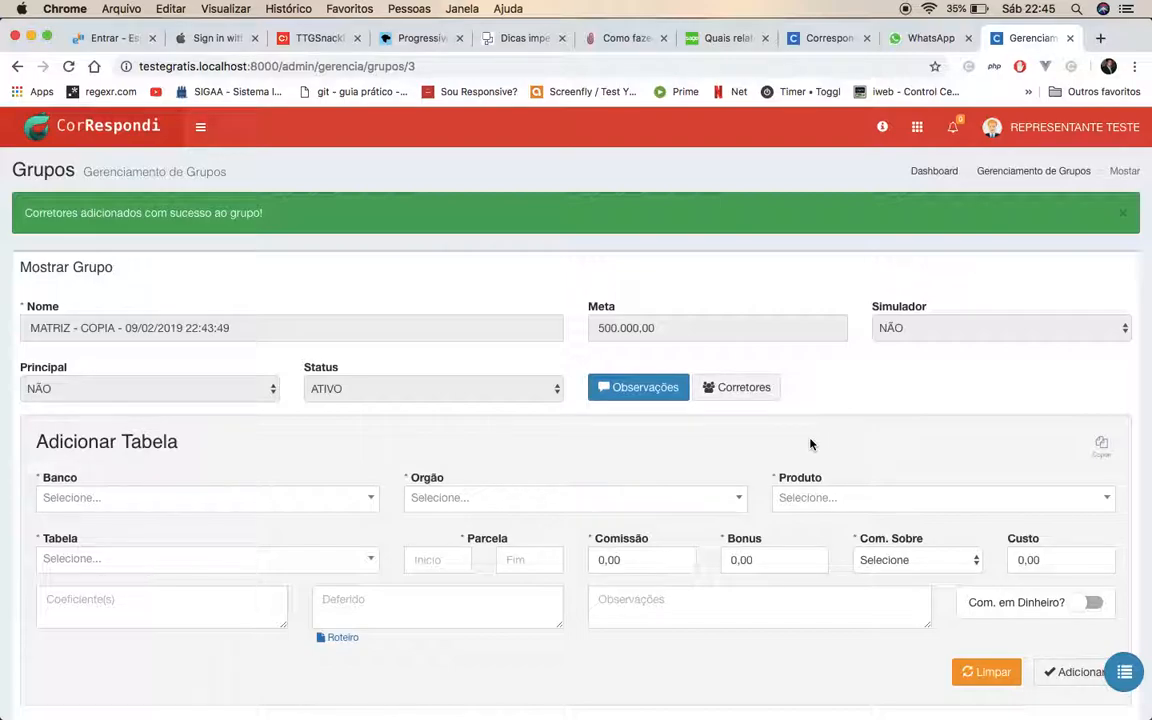
pyautogui.scroll(-5, 812, 443)
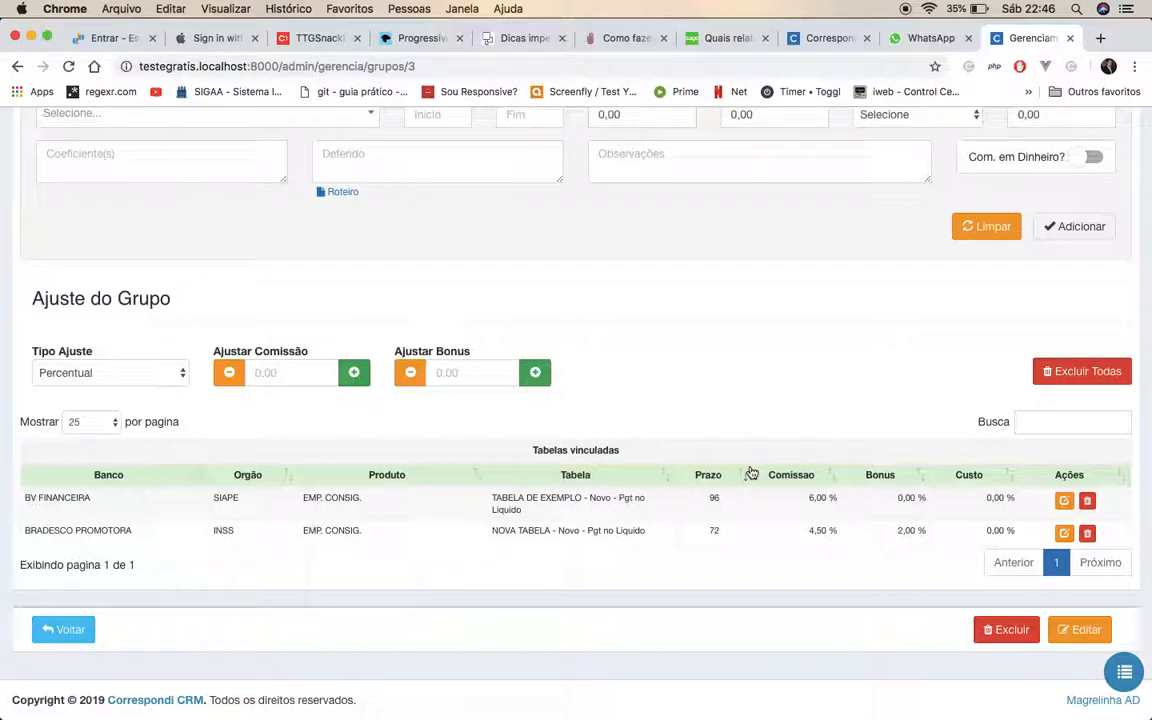
pyautogui.scroll(5, 728, 303)
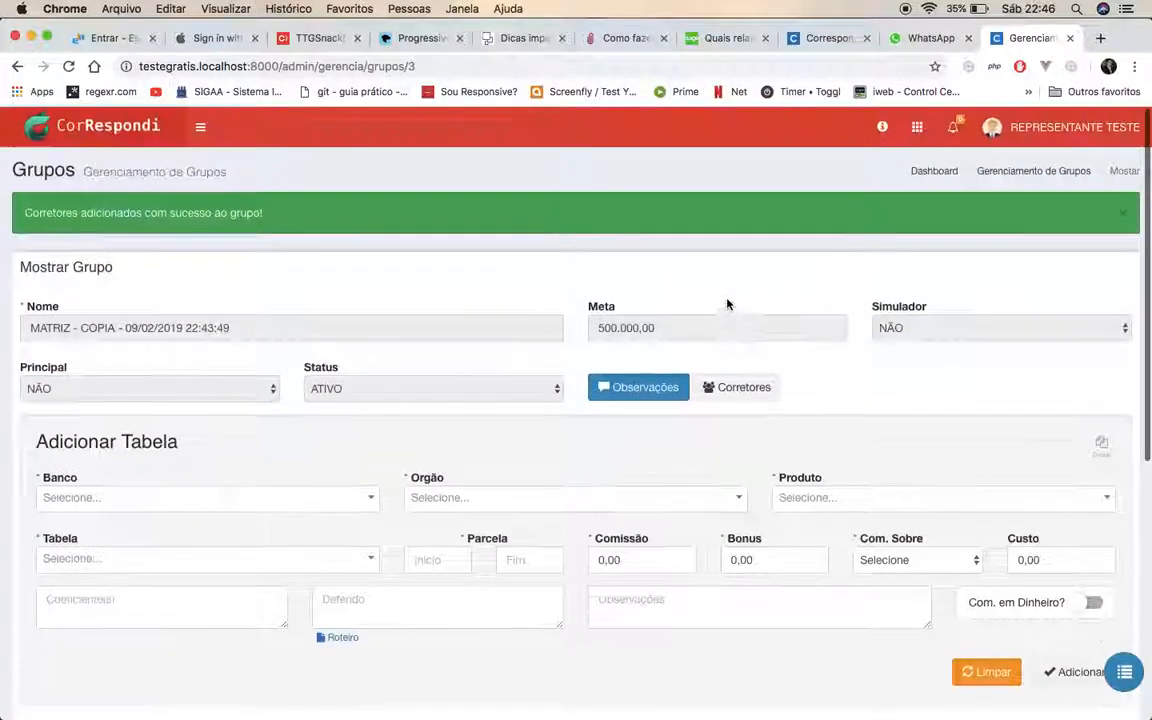
# Open the Corretores management page from the Cadastro section.
pyautogui.click(199, 125)
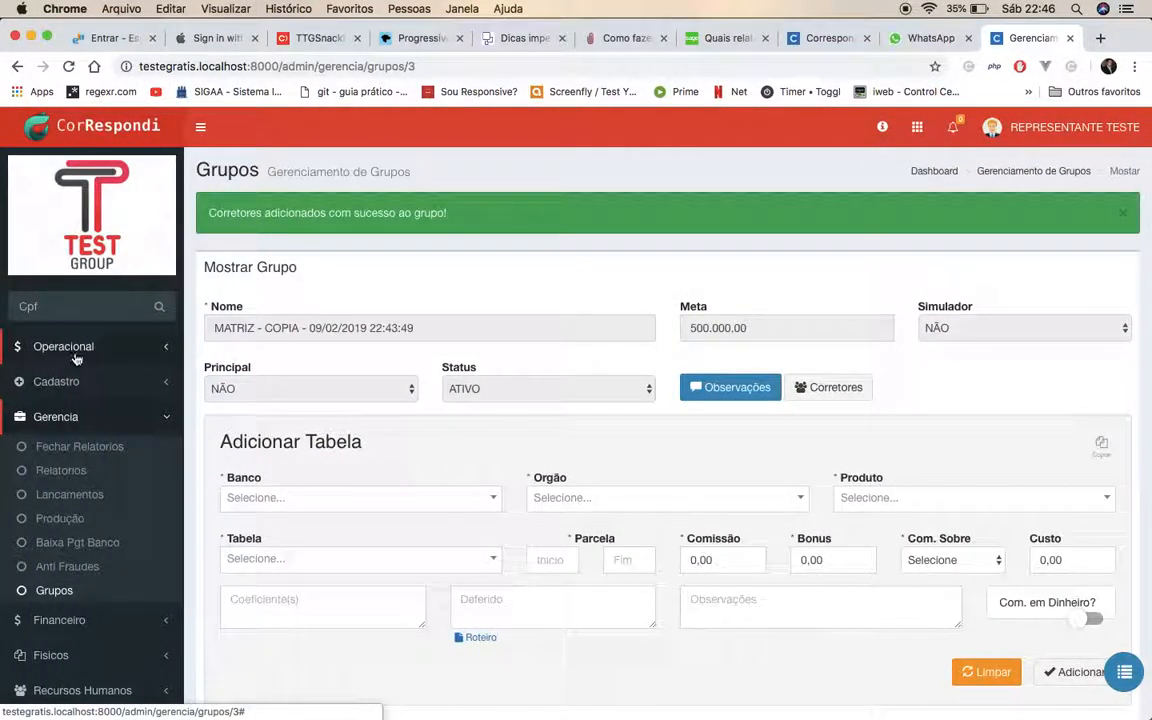
pyautogui.click(66, 383)
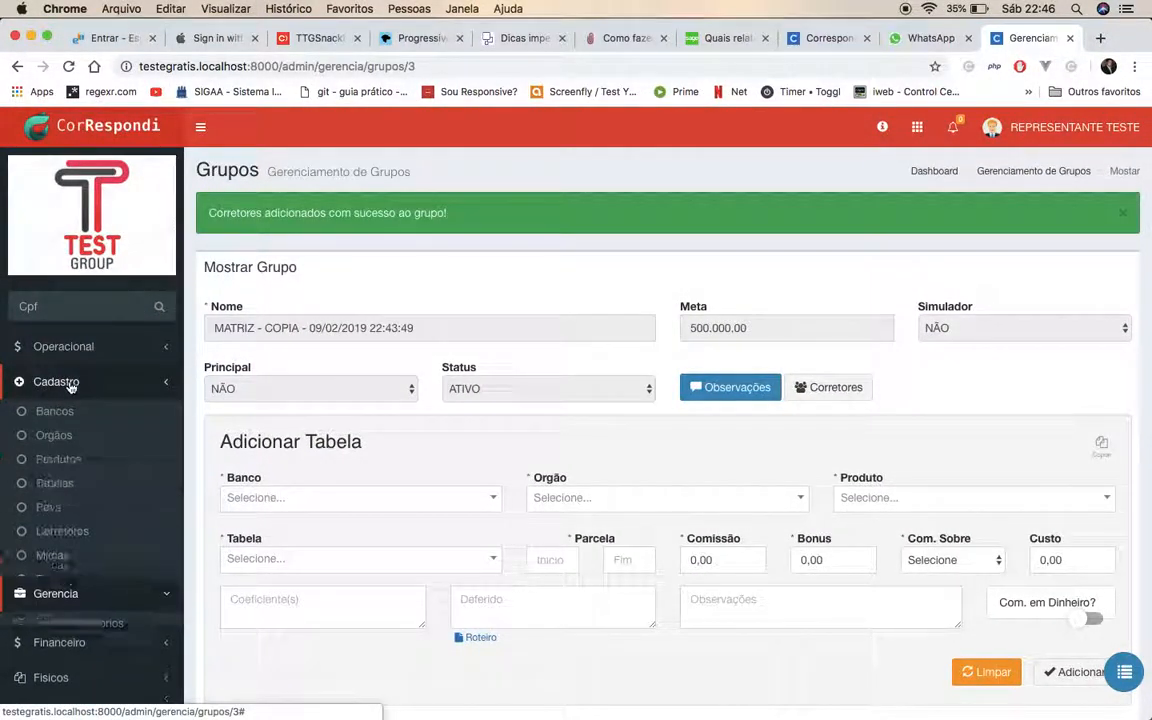
pyautogui.click(62, 531)
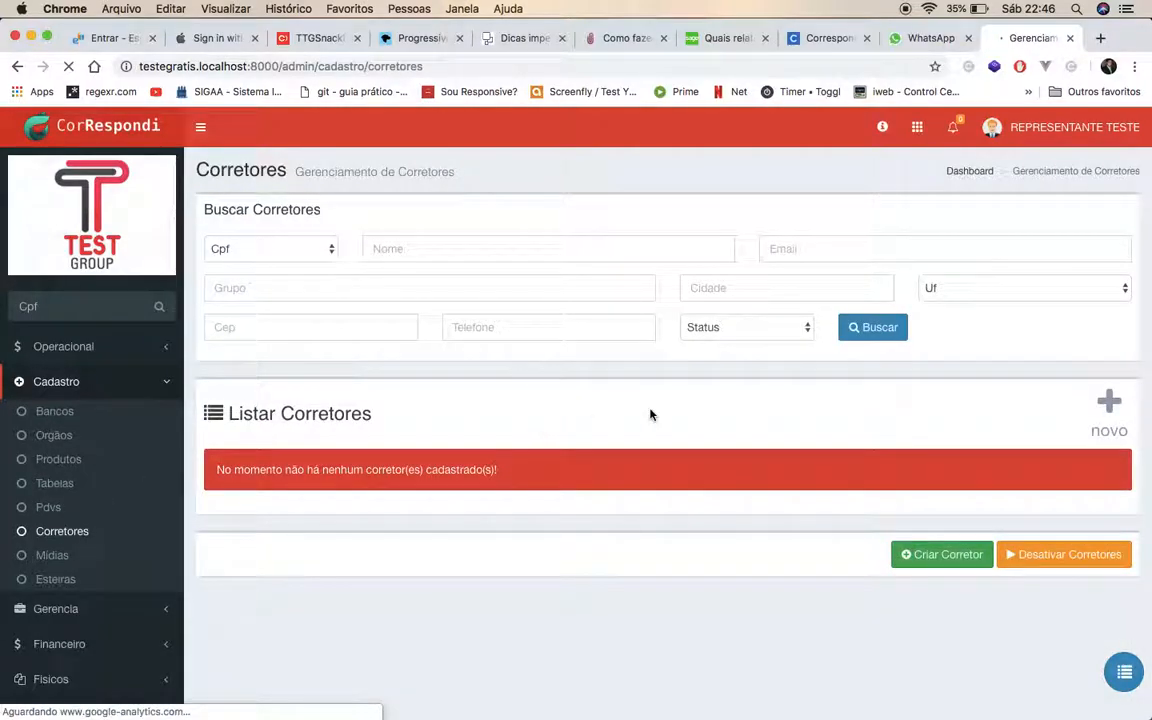
# Collapse the Cadastro section and show the pages available under Financeiro.
pyautogui.click(118, 385)
pyautogui.click(77, 453)
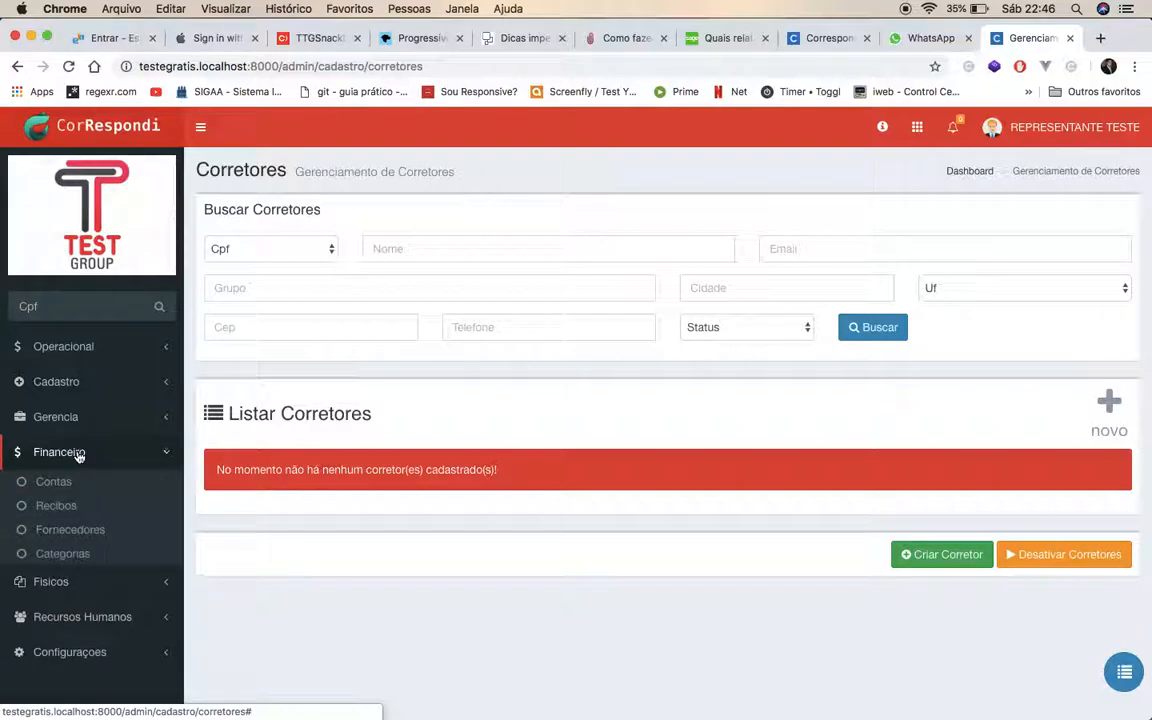